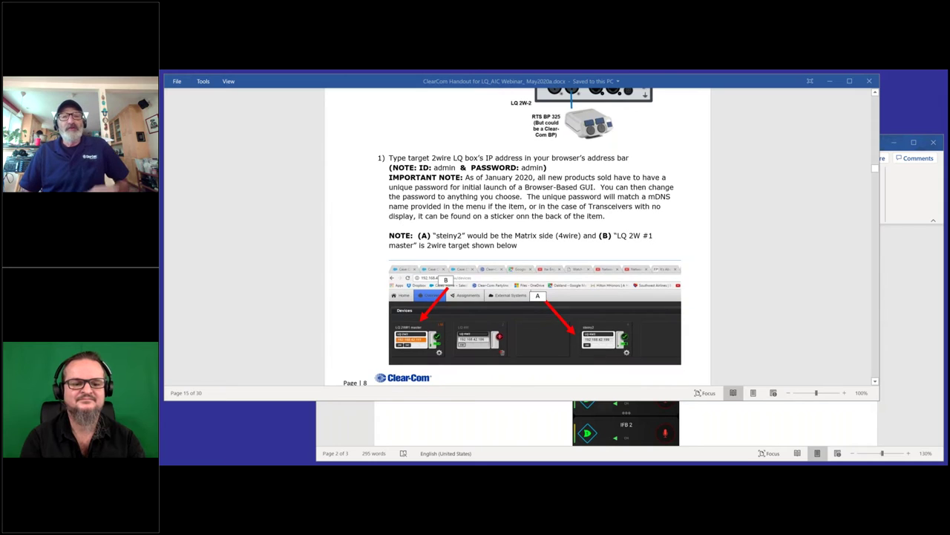
- Scroll through handout pages 8–9 covering port setup and the Agent-IC app page
scroll(590, 251, "down", 3)
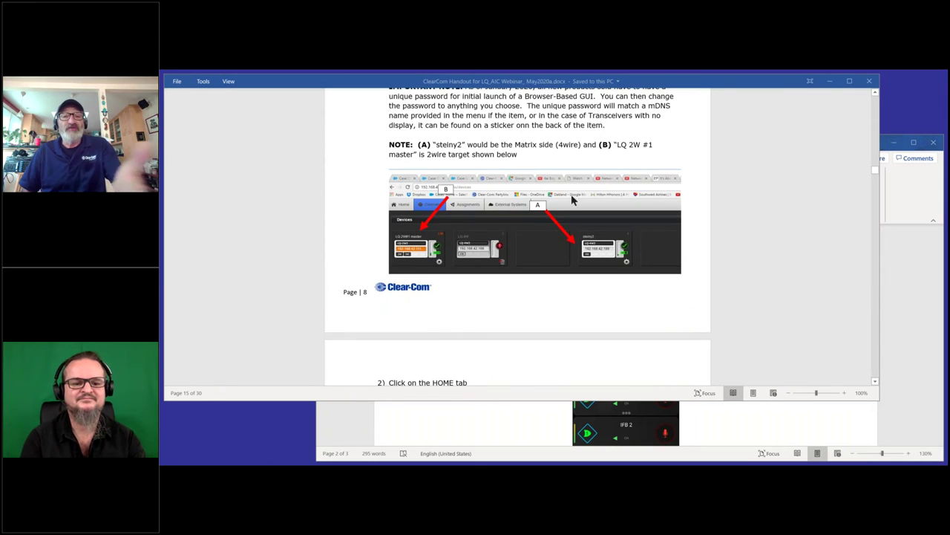
scroll(591, 251, "down", 8)
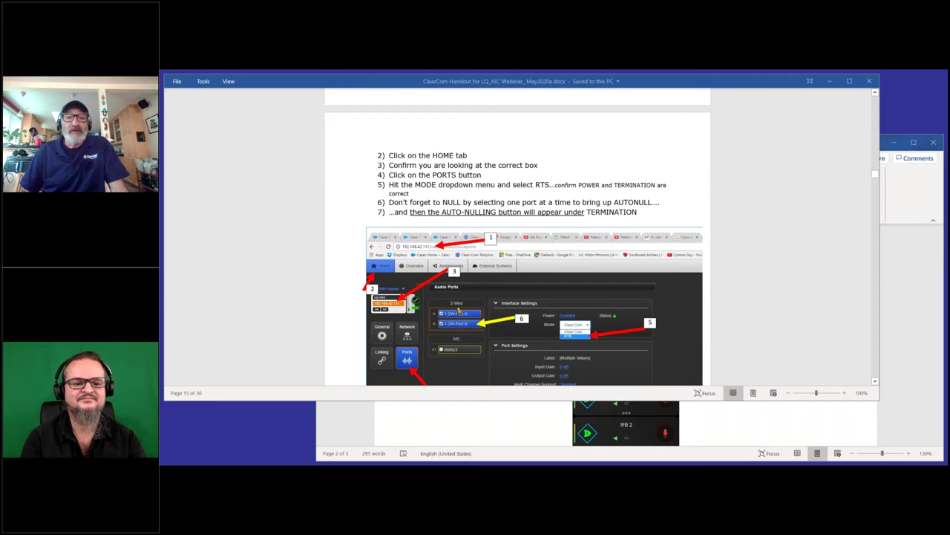
scroll(654, 336, "down", 14)
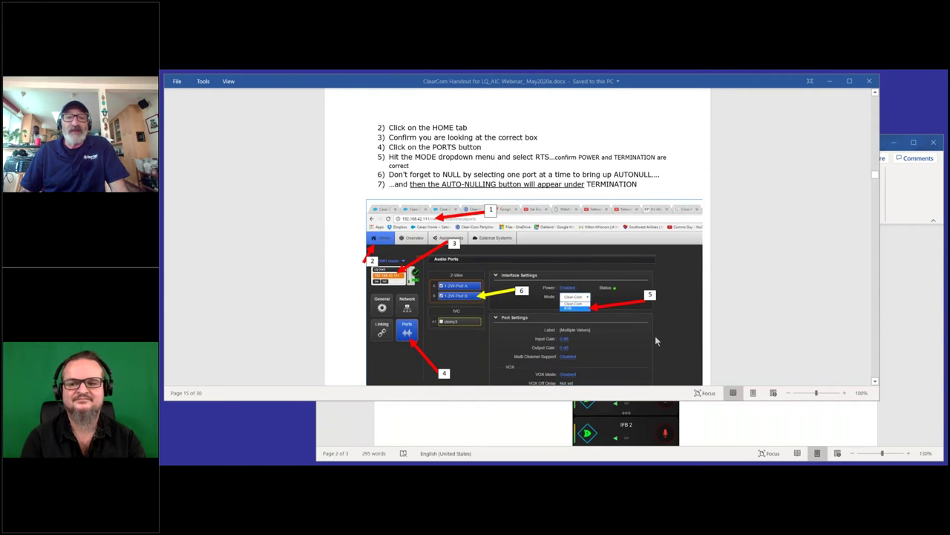
scroll(656, 334, "down", 2)
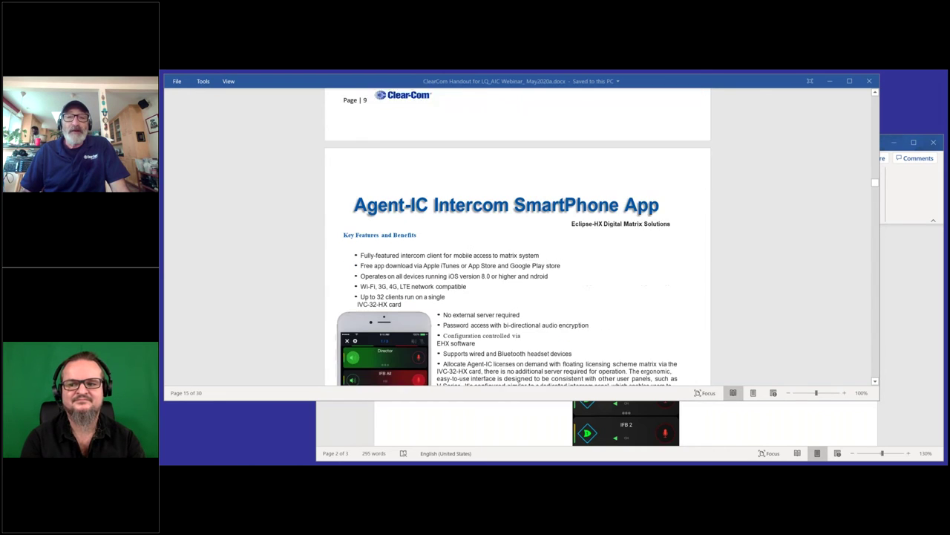
scroll(656, 333, "up", 15)
scroll(655, 301, "up", 20)
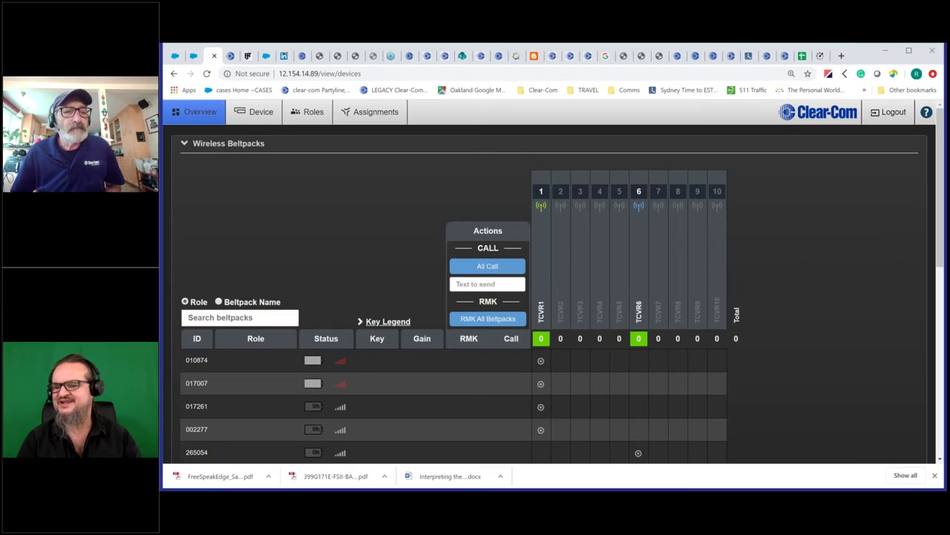
- Switch to the 12.154.14.93 Clear-Com tab and show its Devices overview
left_click(231, 56)
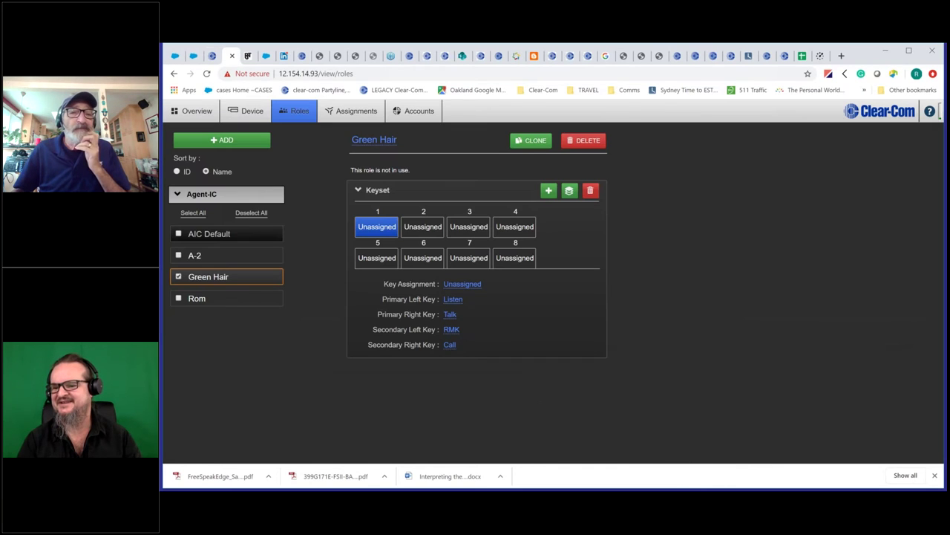
left_click(197, 111)
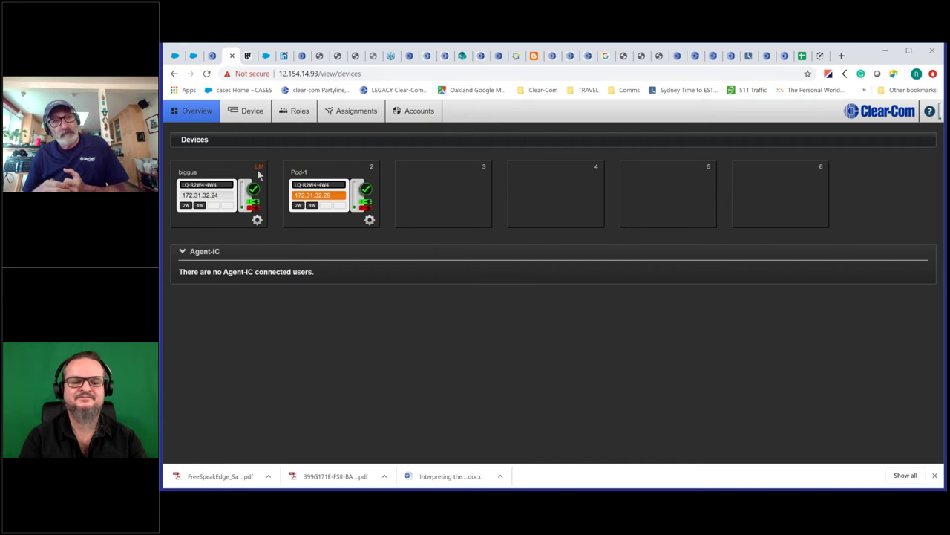
- Zoom the devices overview in once, then back out to 100%
key("ctrl+plus")
key("ctrl+plus")
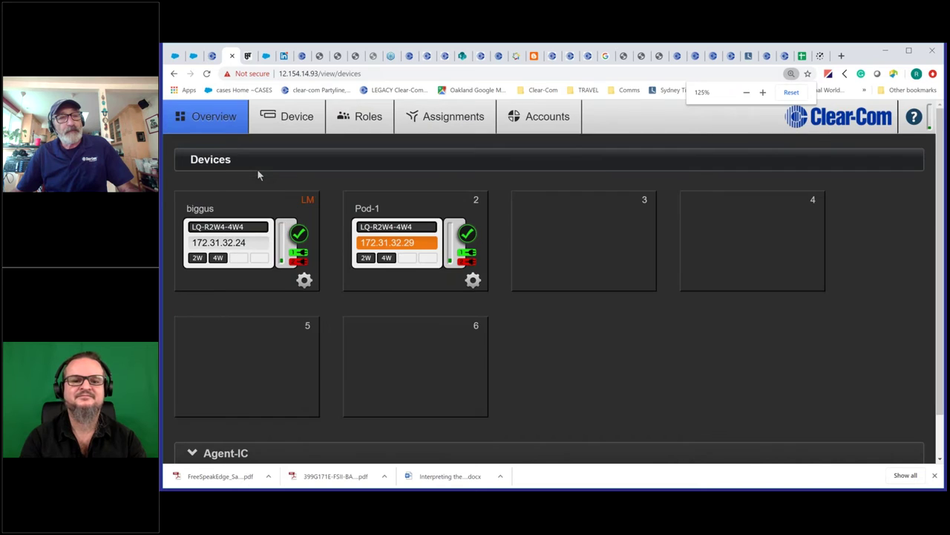
key("ctrl+minus")
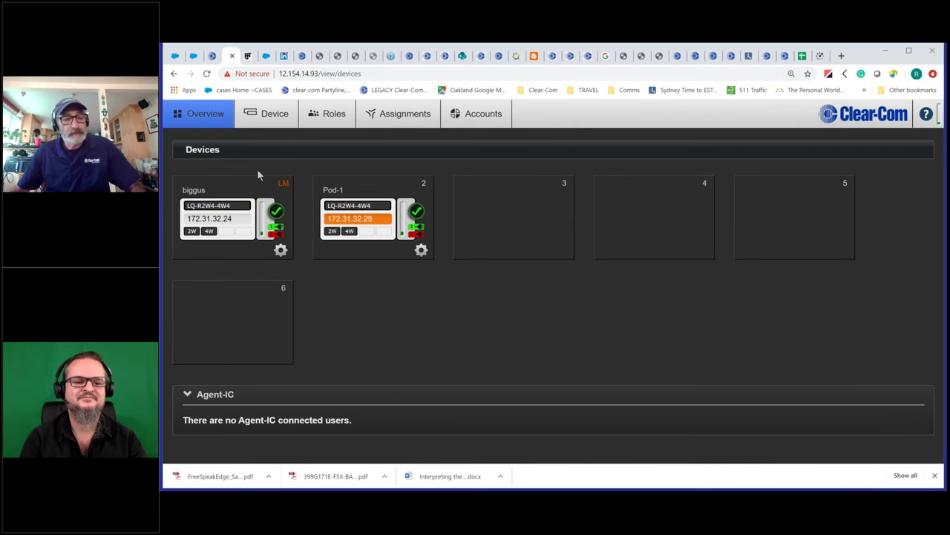
key("ctrl+minus")
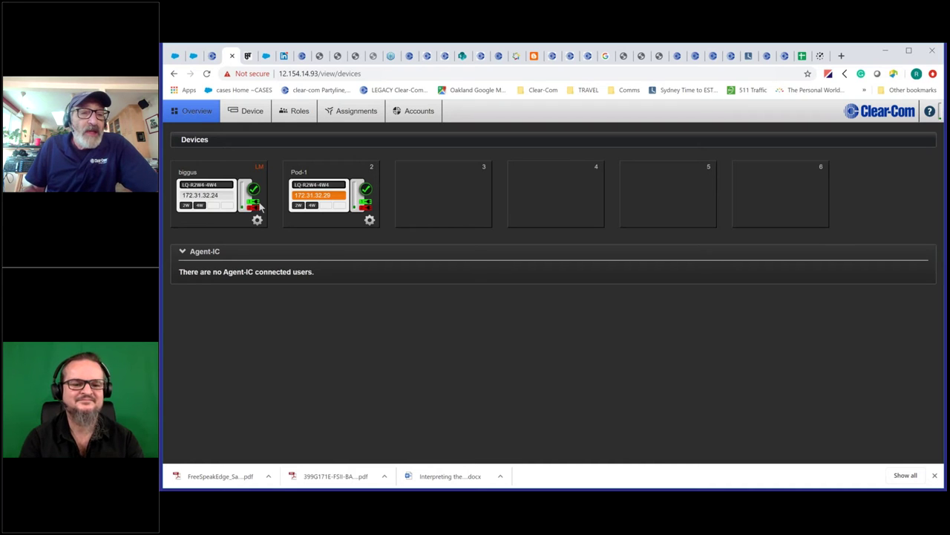
left_click(183, 252)
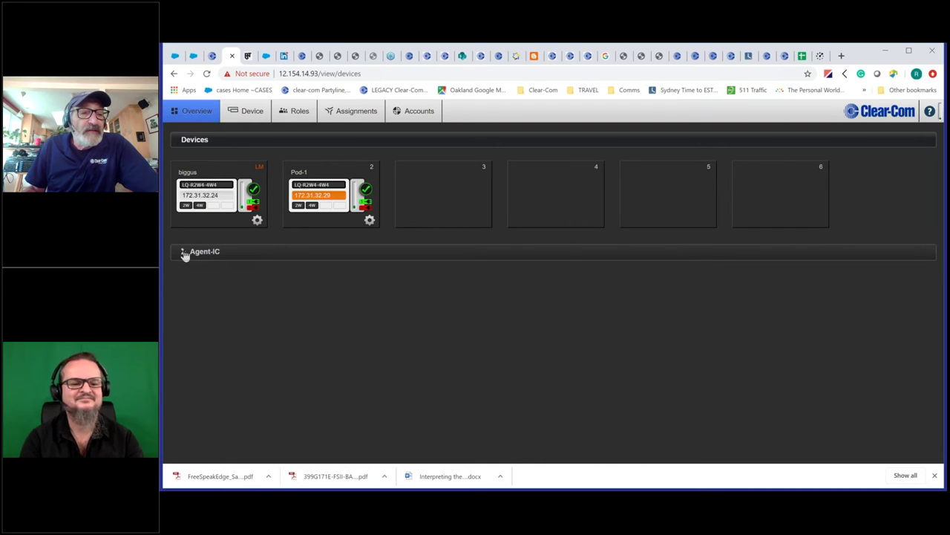
left_click(184, 252)
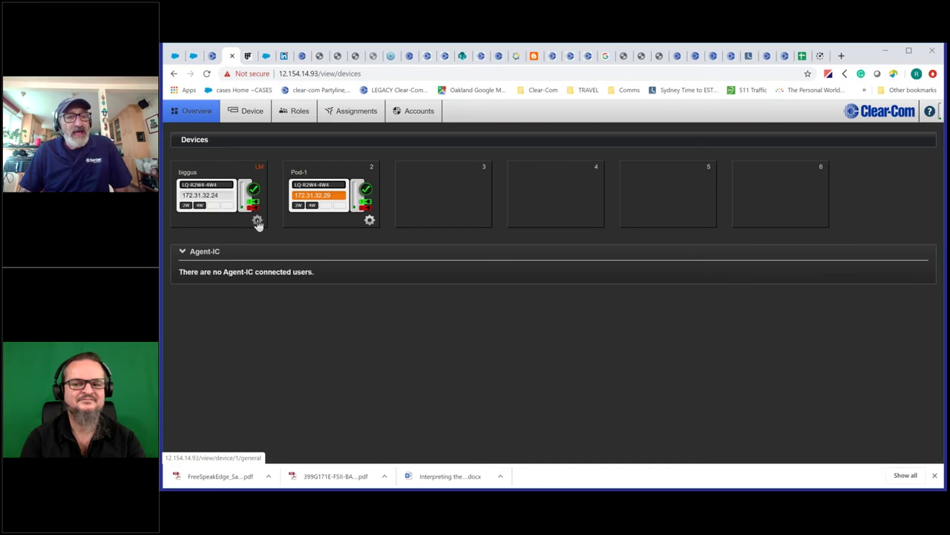
- Open biggus's settings and select 1: biggus from the Device dropdown
left_click(257, 221)
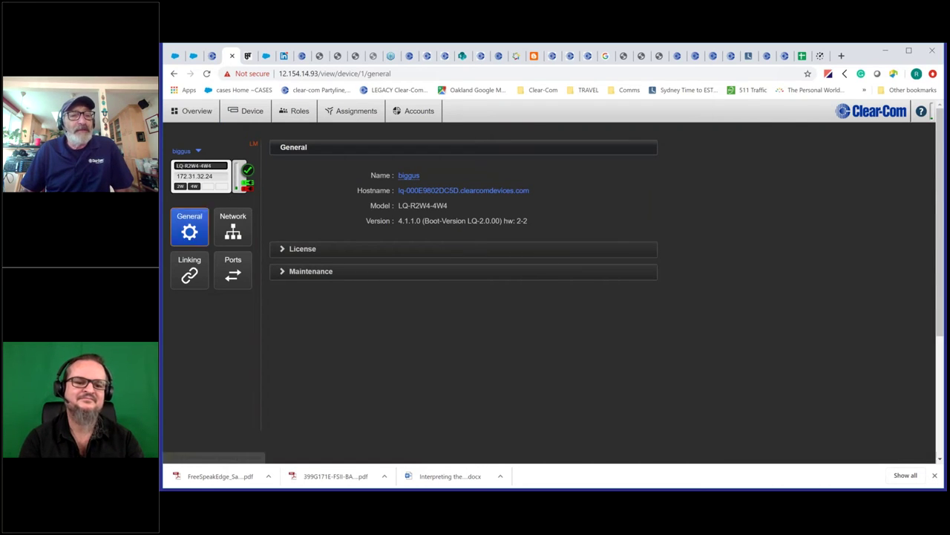
left_click(251, 114)
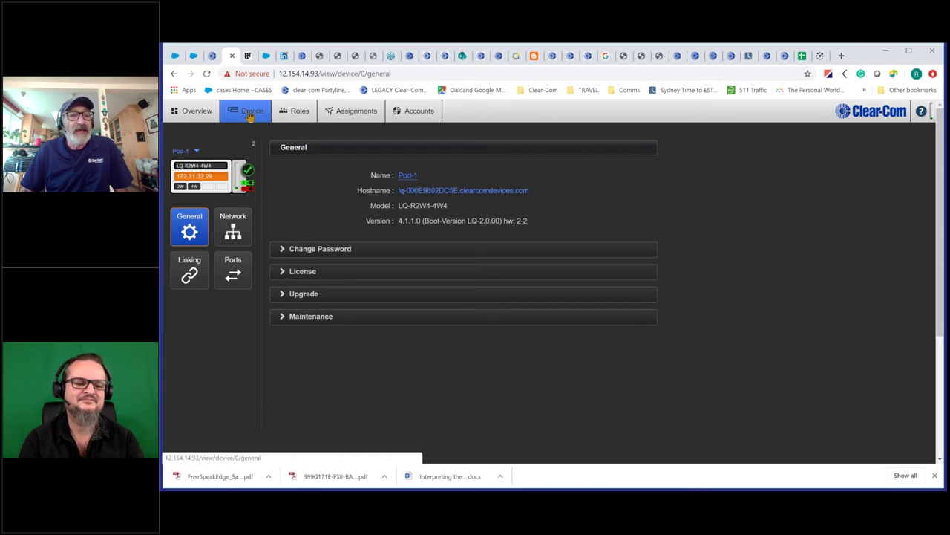
left_click(212, 111)
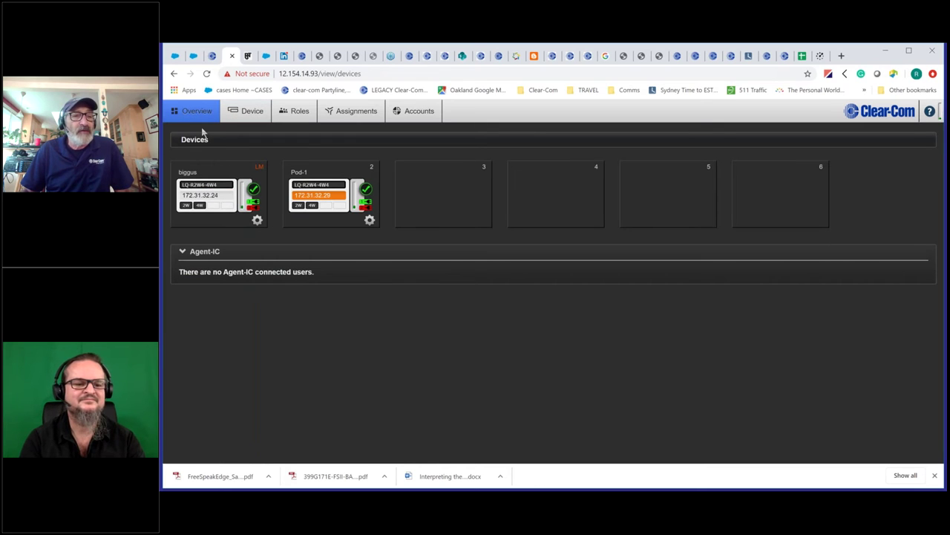
left_click(246, 120)
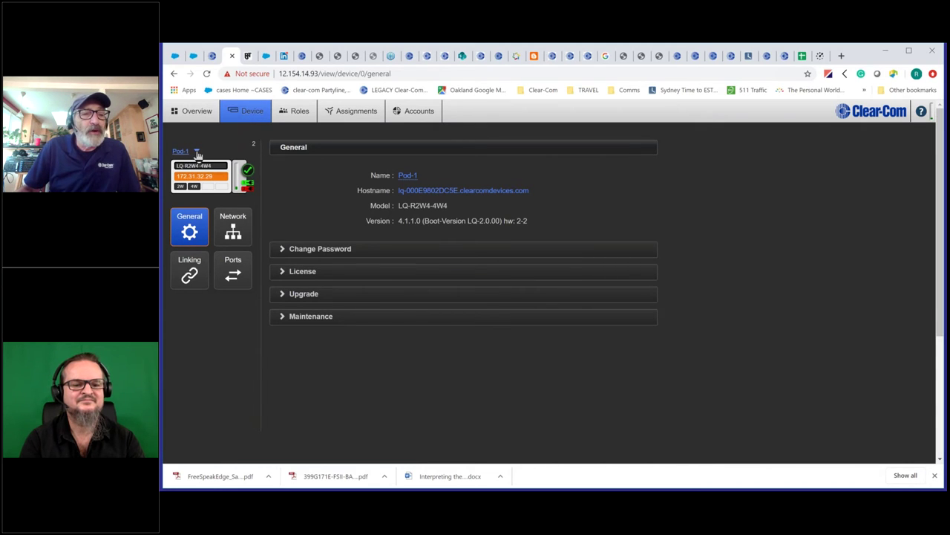
left_click(197, 151)
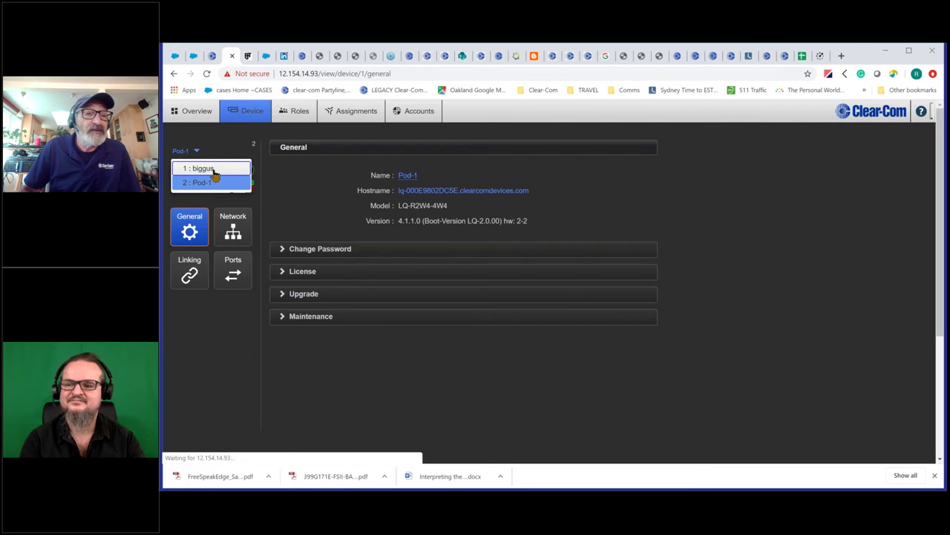
left_click(214, 169)
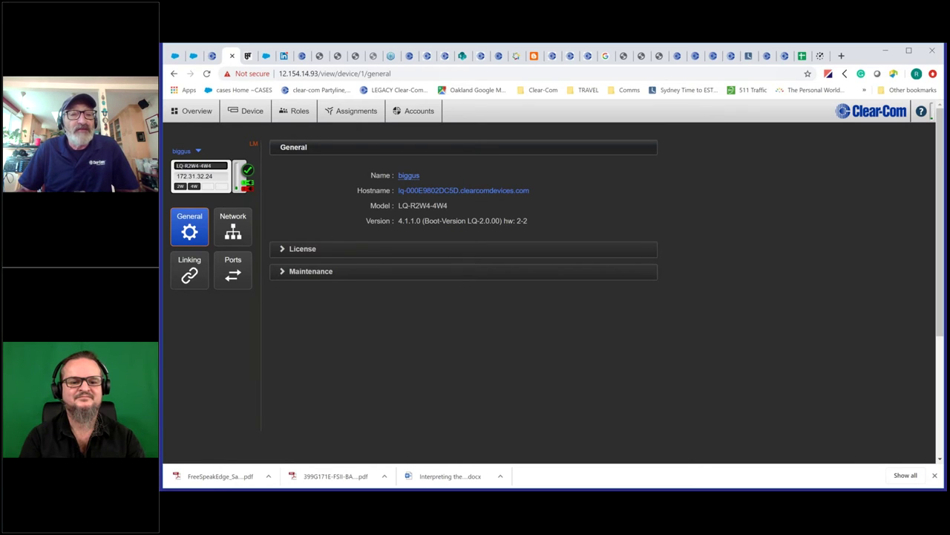
- Change the device name to biggus! and confirm it
left_click(418, 181)
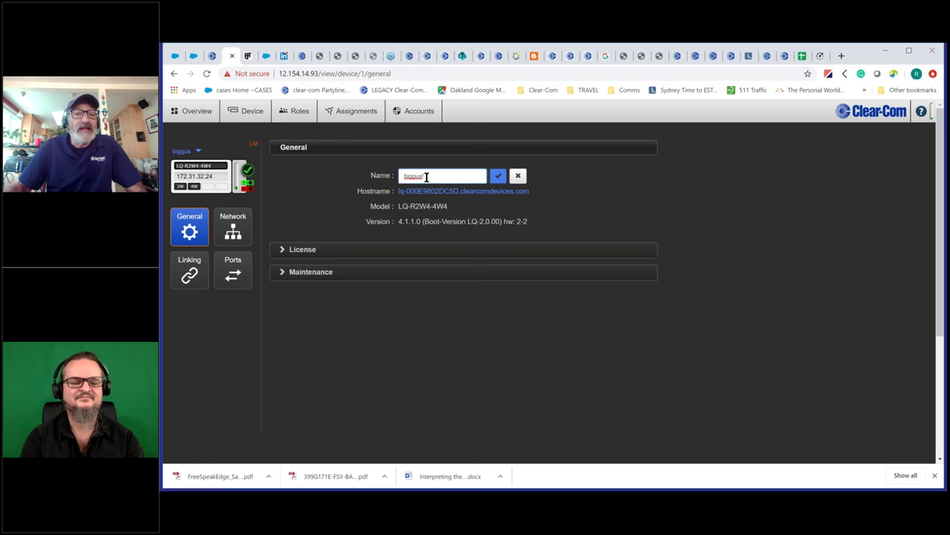
left_click(498, 175)
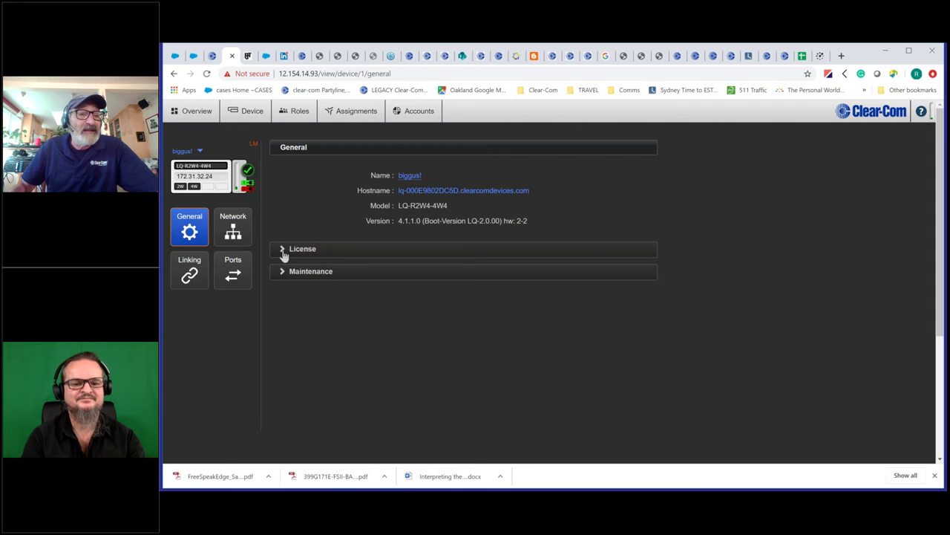
- Expand biggus!'s License section and choose Add licenses offline
left_click(284, 252)
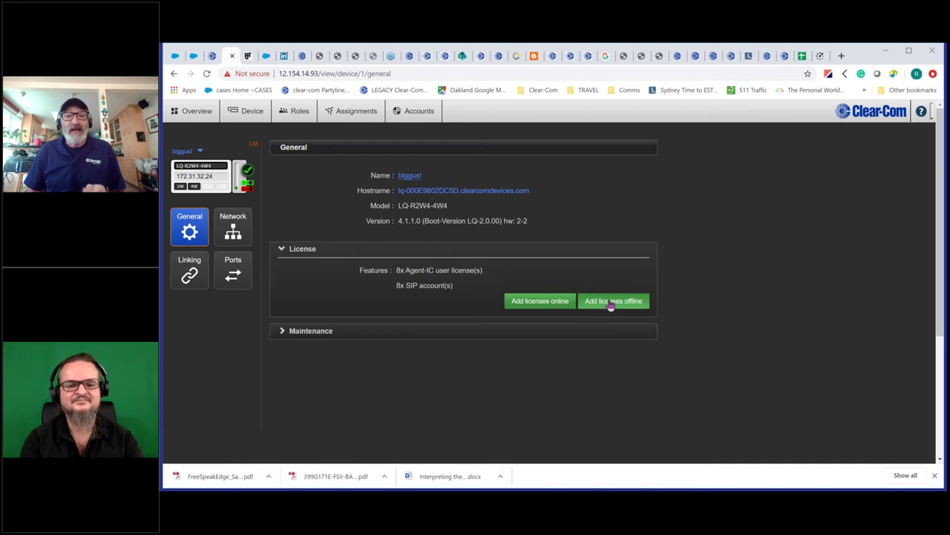
left_click(610, 302)
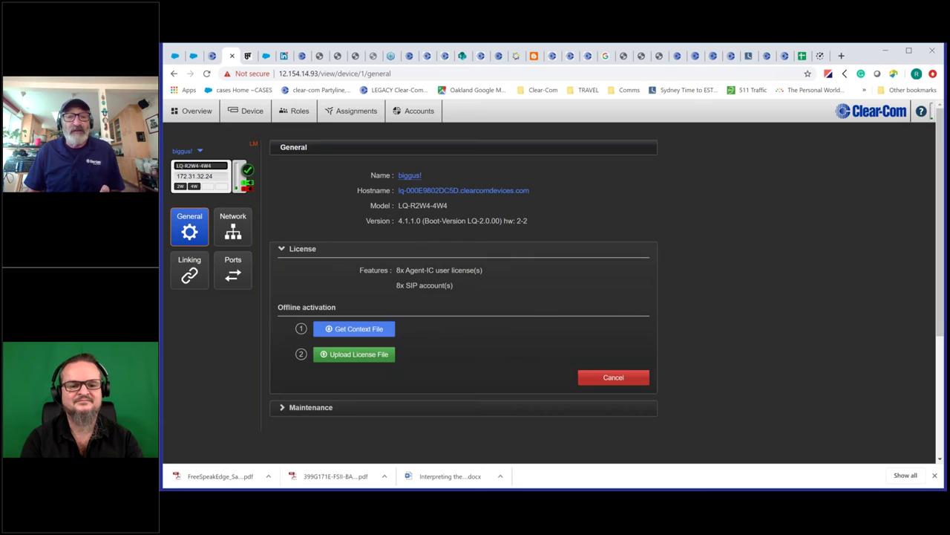
- Download biggus!'s licence context file, then cancel offline activation
left_click(357, 333)
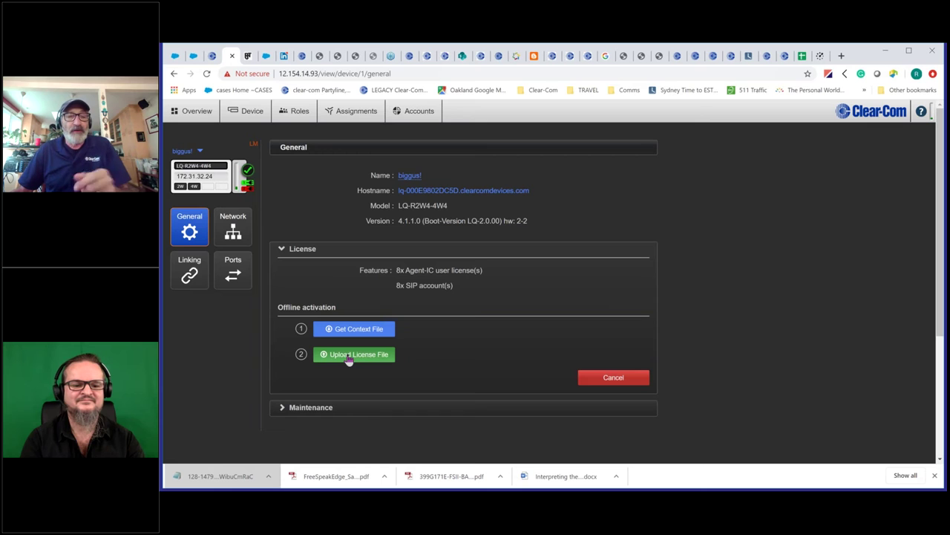
left_click(598, 379)
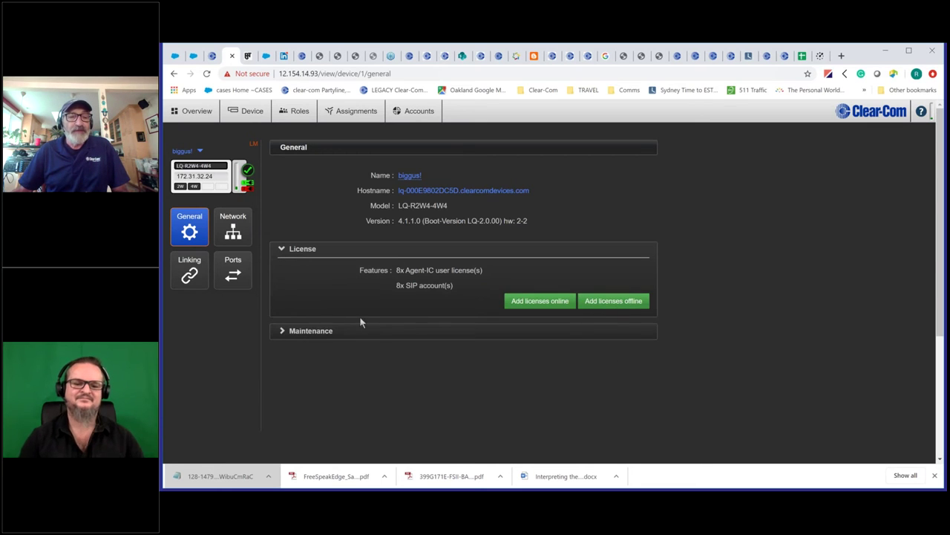
- Expand Maintenance to show Reset To Default, REBOOT and Sync Clock
left_click(282, 333)
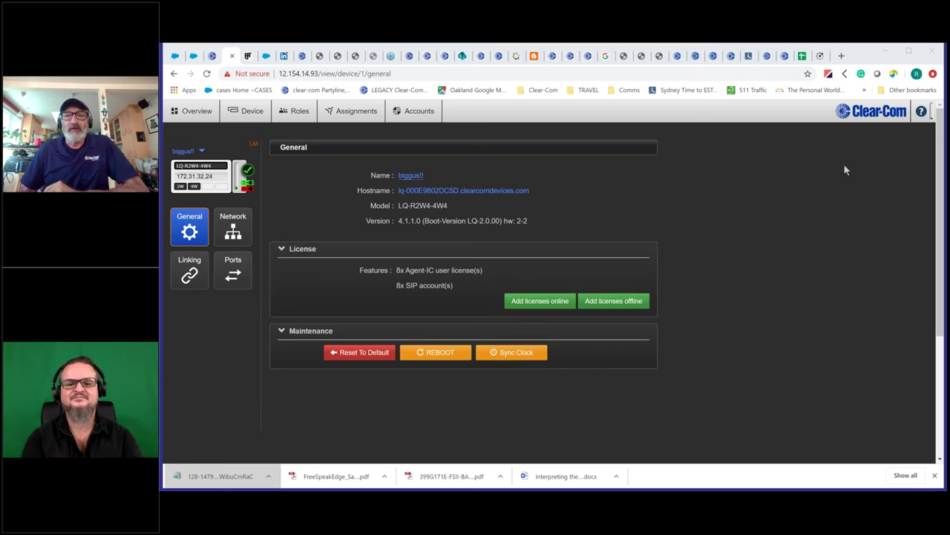
left_click(215, 414)
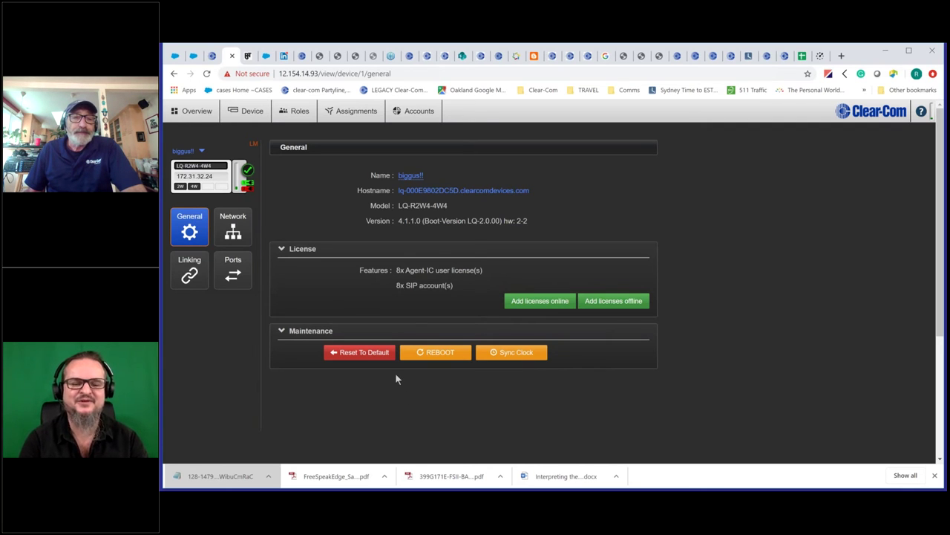
- Collapse the Maintenance section on biggus!!'s General page
left_click(282, 331)
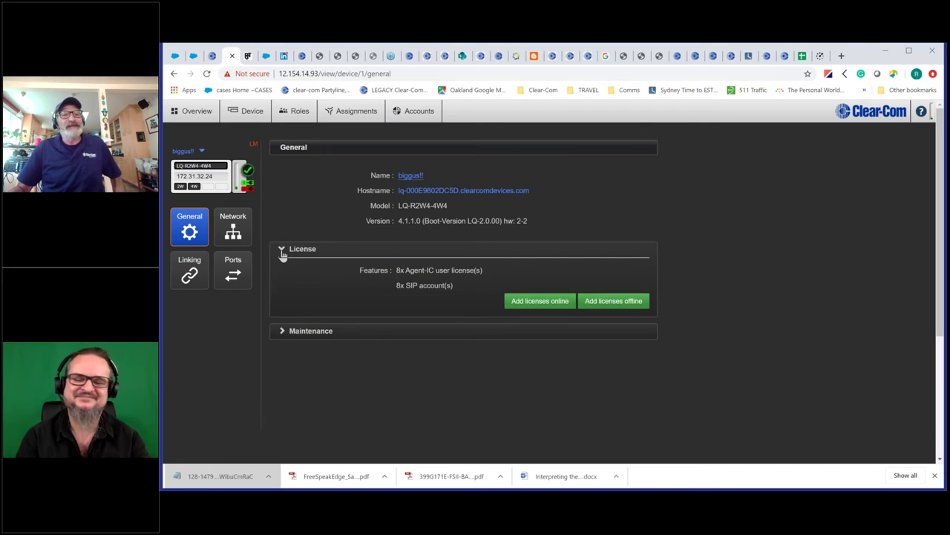
- Collapse License, briefly expand Maintenance, then collapse Maintenance again
left_click(283, 253)
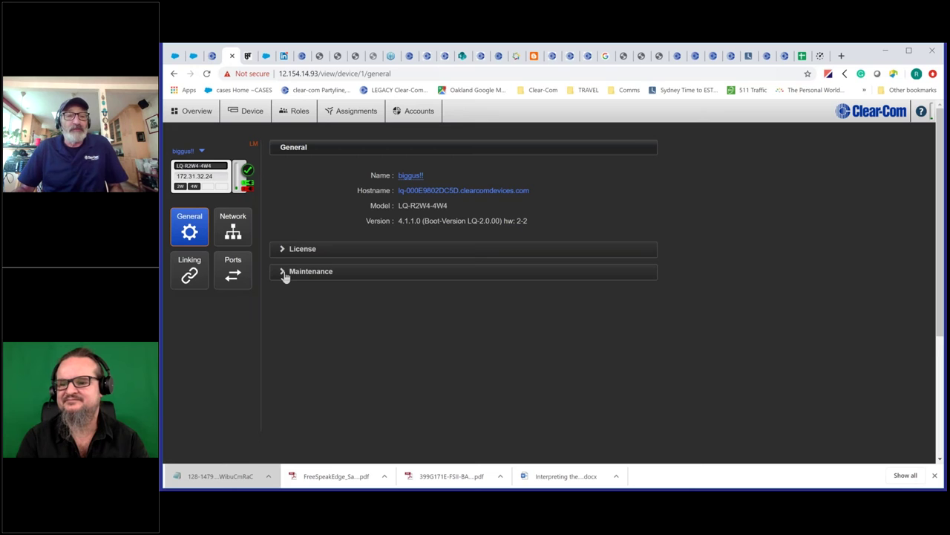
left_click(285, 274)
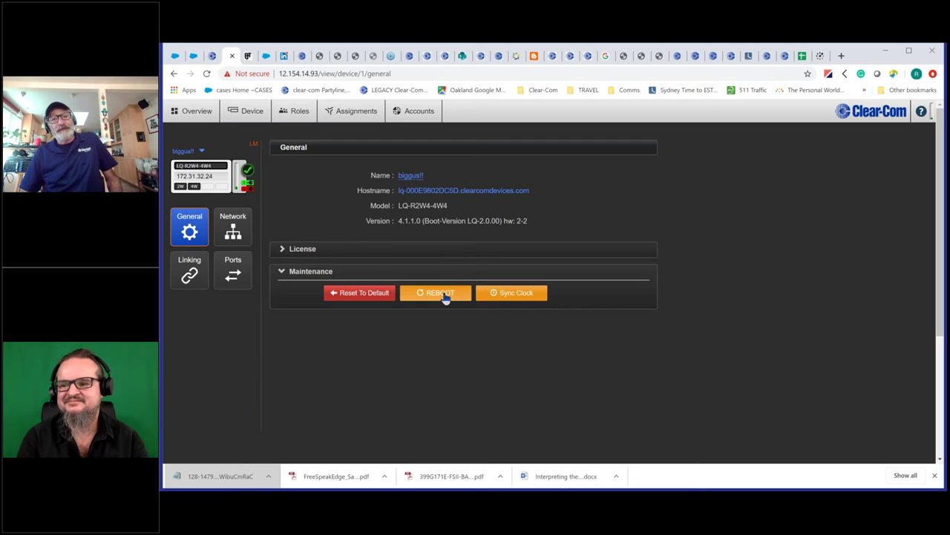
left_click(279, 277)
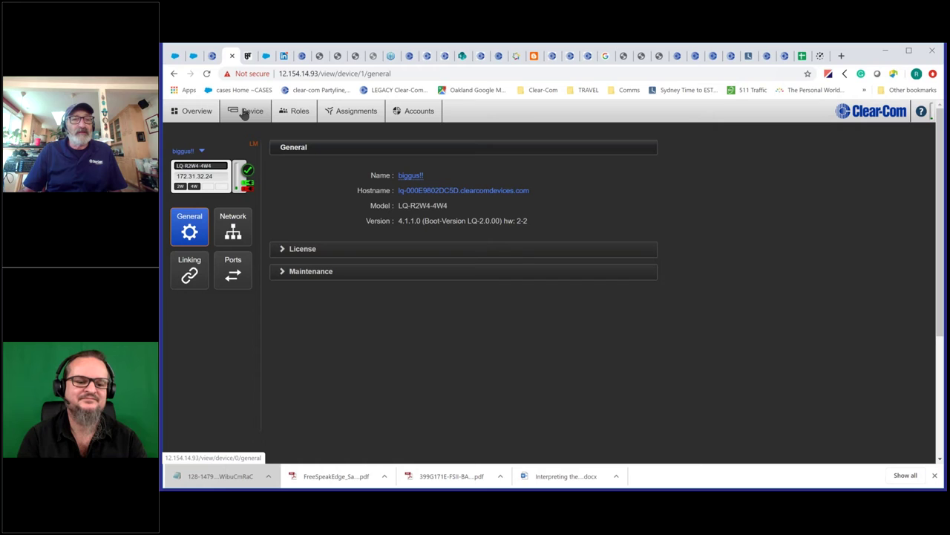
- Switch to Pod-1!, expand its Upgrade section and browse for an upgrade file
left_click(244, 113)
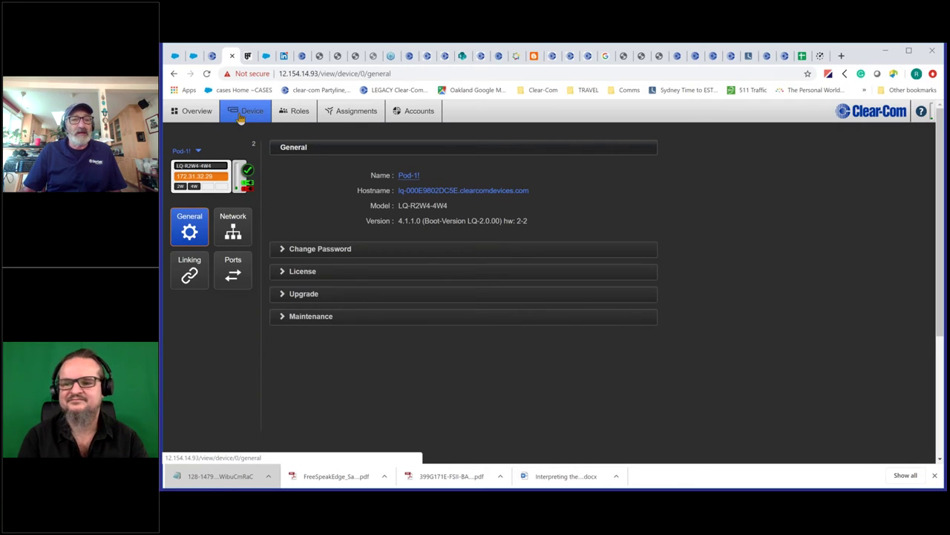
left_click(284, 296)
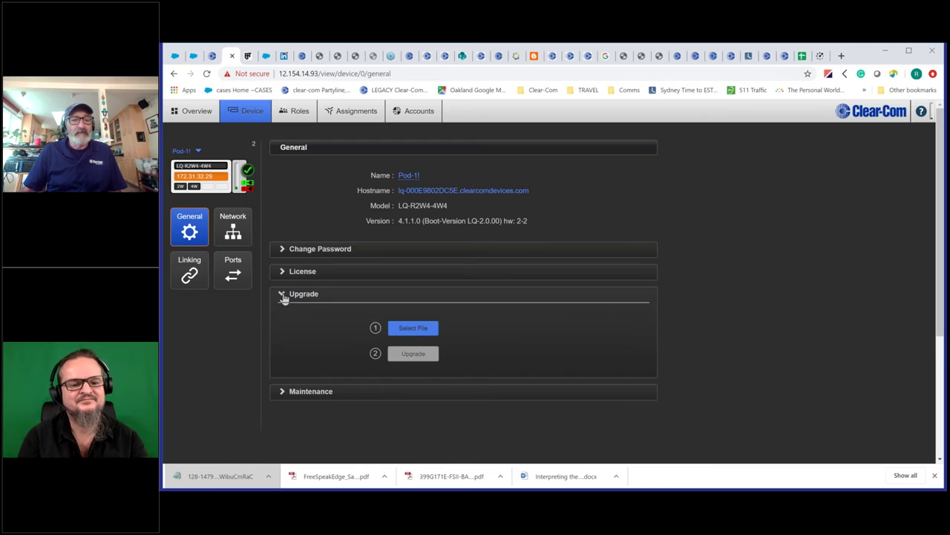
left_click(432, 329)
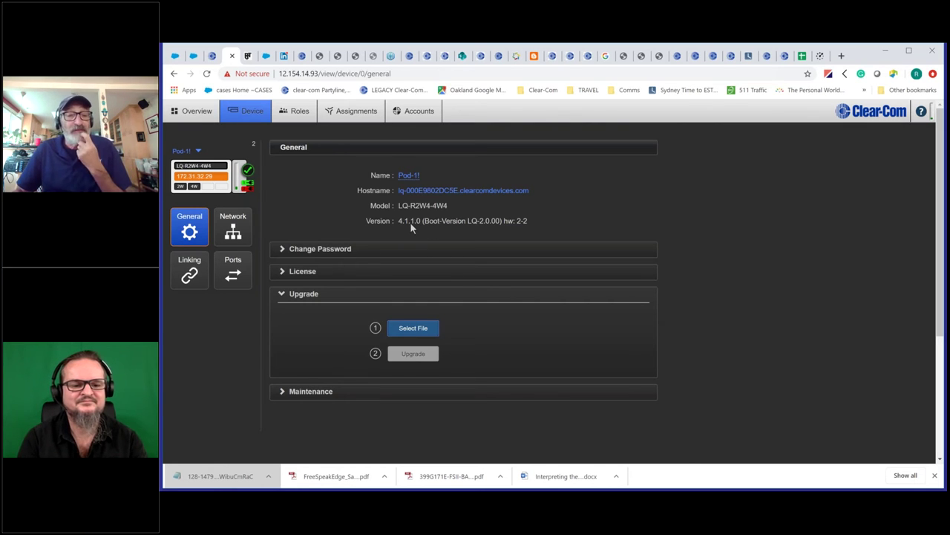
- On Pod-1!'s Network page (172.31.32.29, port 6002), review the Security certificates, then collapse Security
left_click(231, 230)
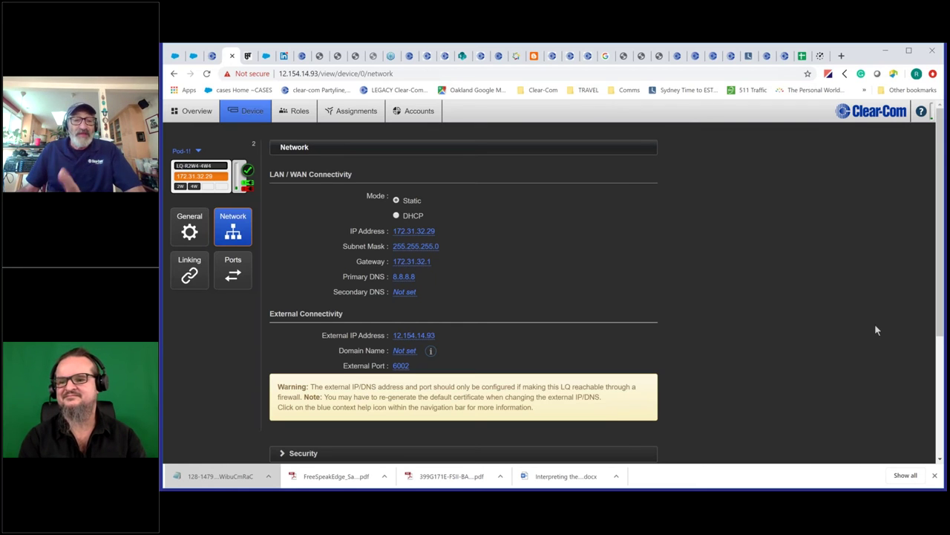
scroll(660, 326, "down", 2)
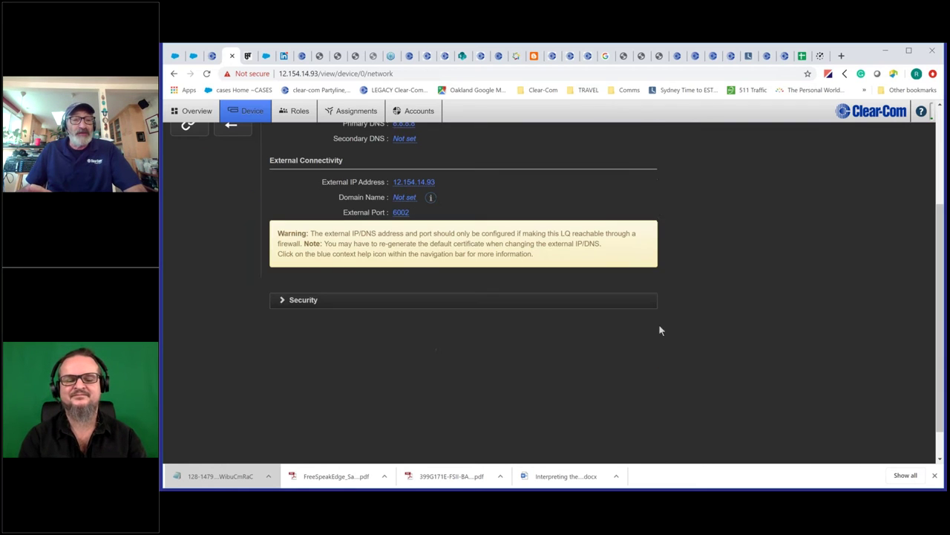
left_click(283, 302)
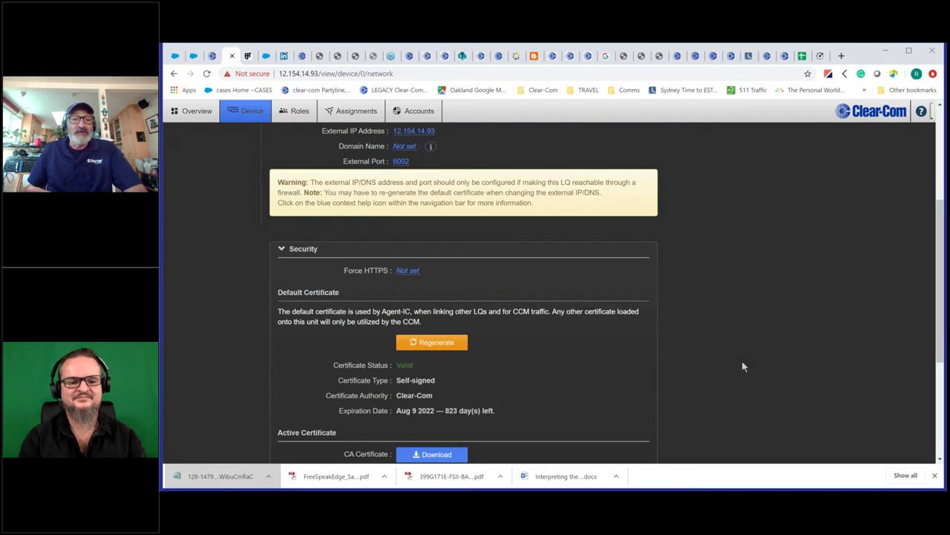
scroll(742, 360, "down", 1)
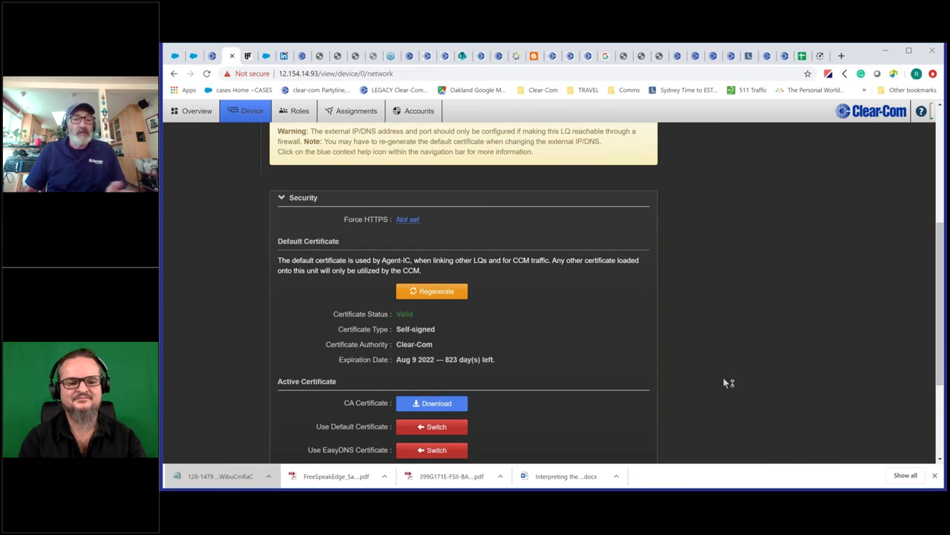
scroll(723, 377, "down", 2)
scroll(724, 383, "down", 1)
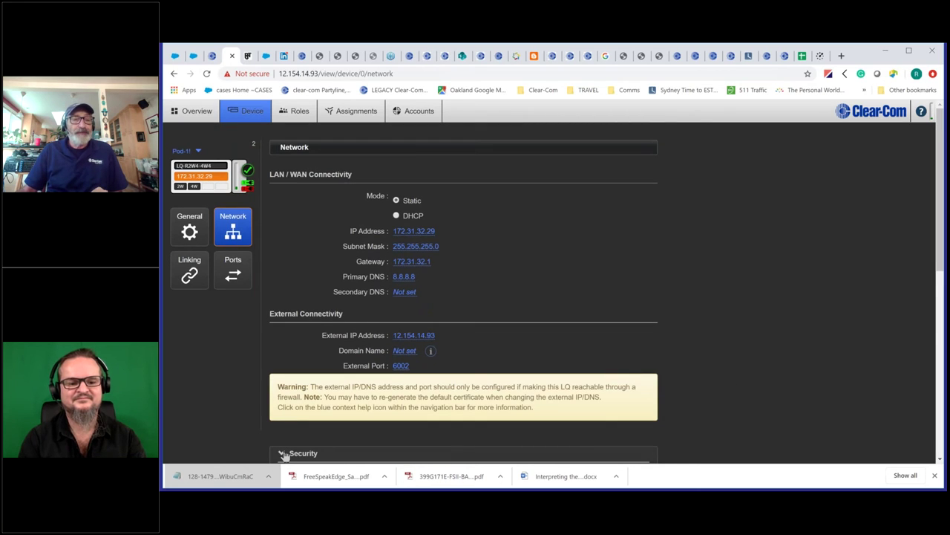
left_click(284, 454)
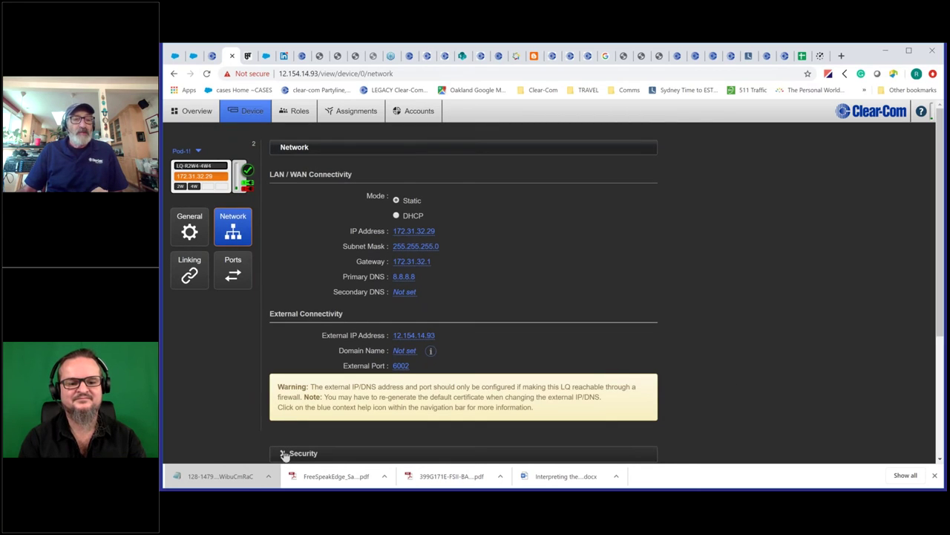
left_click(189, 275)
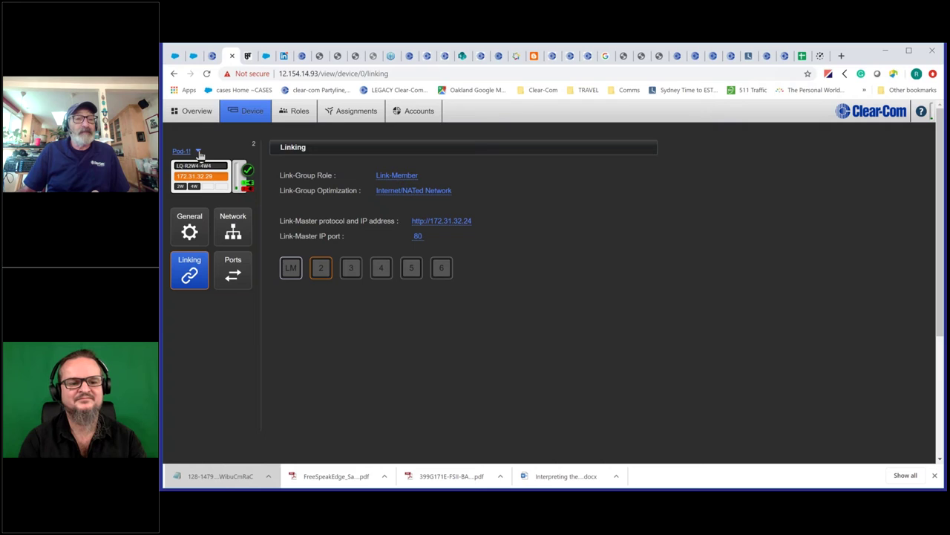
left_click(199, 152)
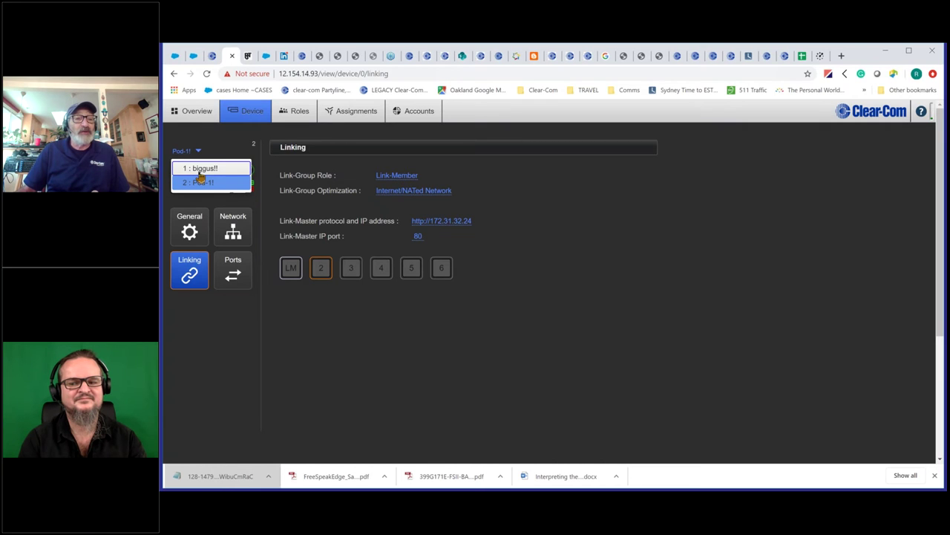
- Select '1 : biggus!!' and view its network settings: static IP 172.31.32.24, external port 6001
left_click(199, 169)
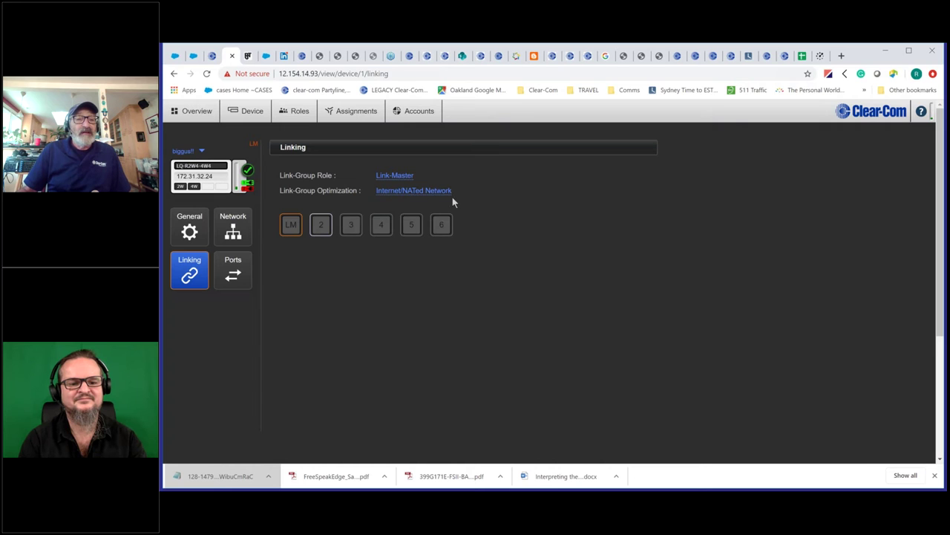
left_click(234, 231)
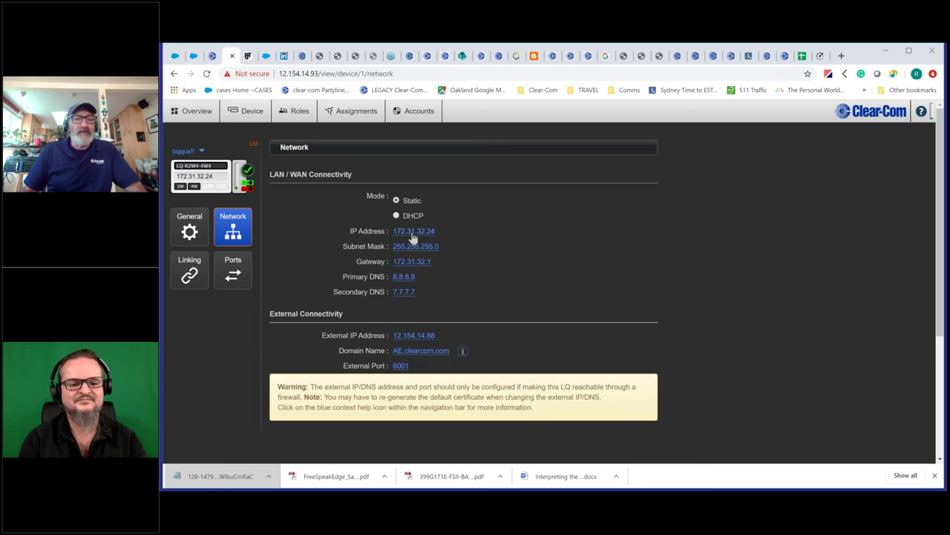
- Review biggus!!'s Link-Master linking with Internet/NATed Network optimization, then go to its audio Ports
left_click(207, 276)
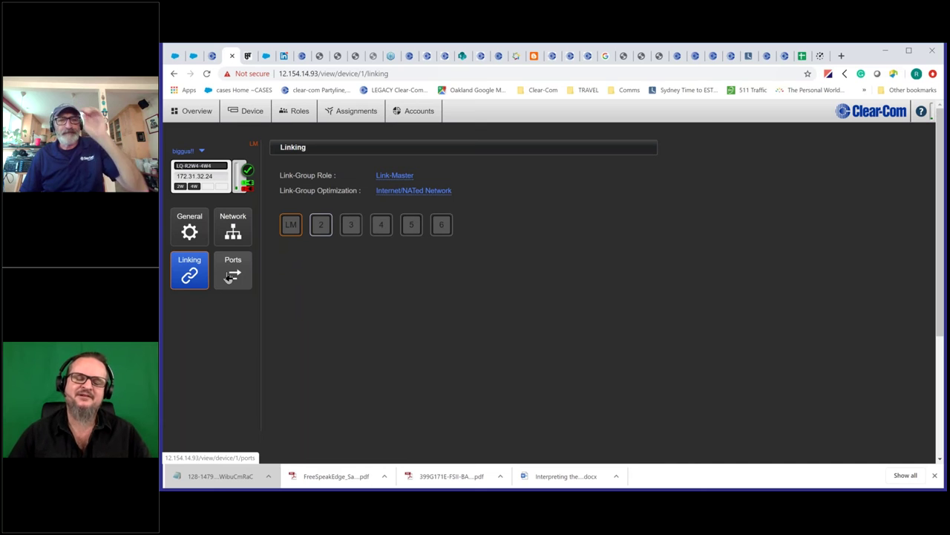
left_click(231, 277)
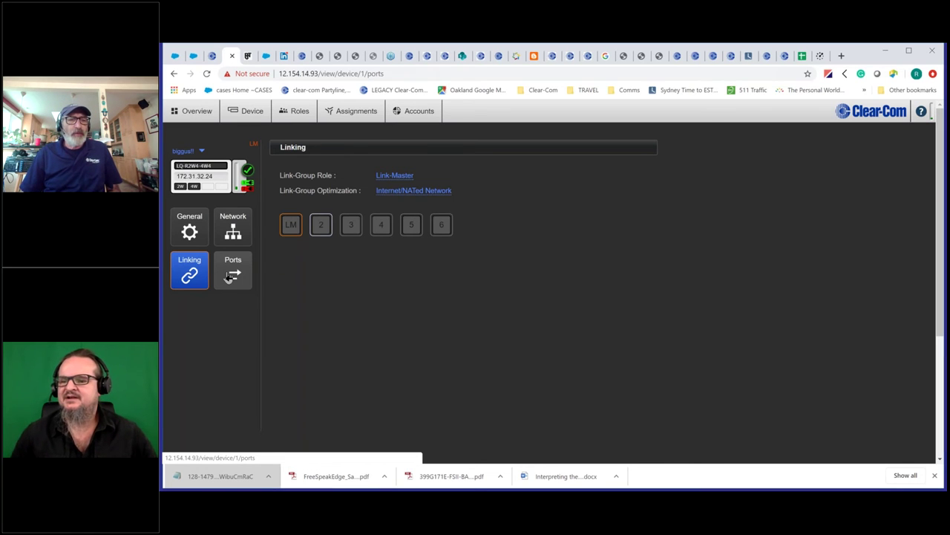
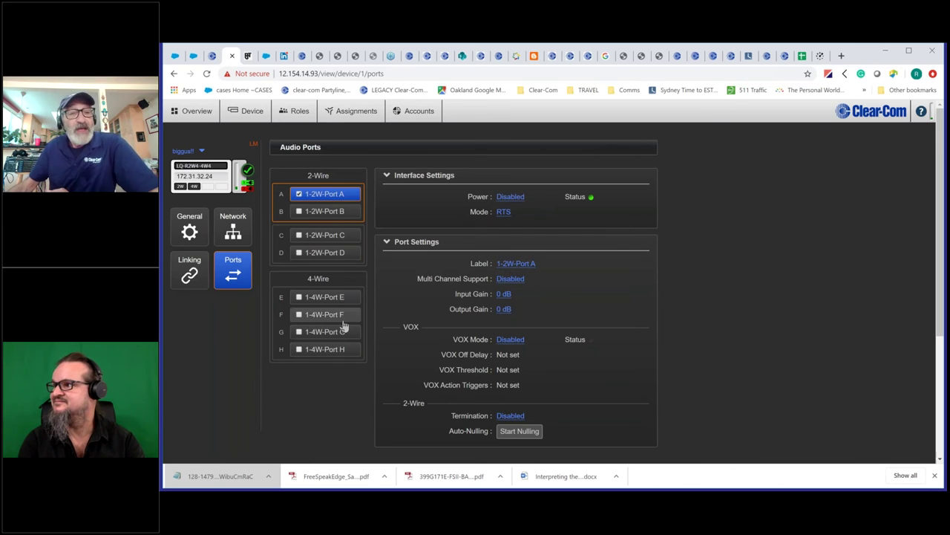
left_click(300, 212)
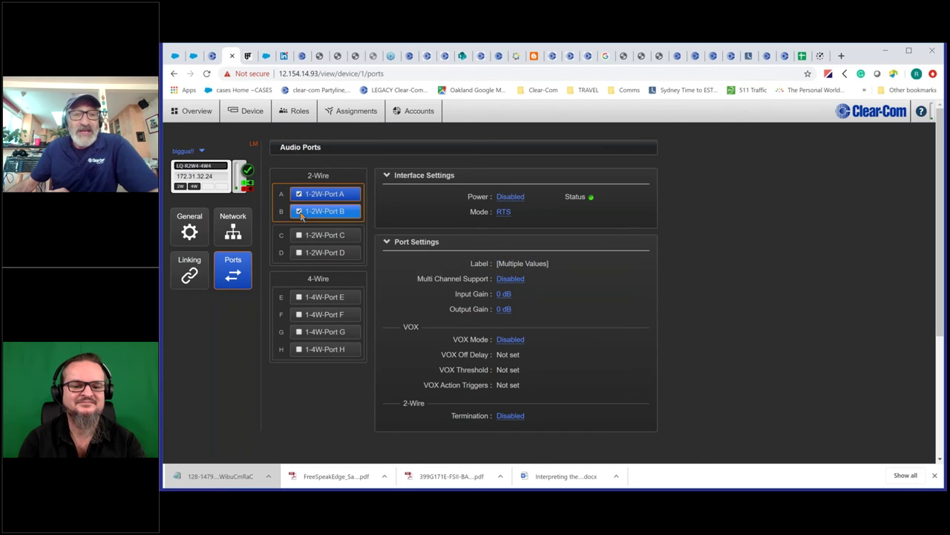
left_click(299, 235)
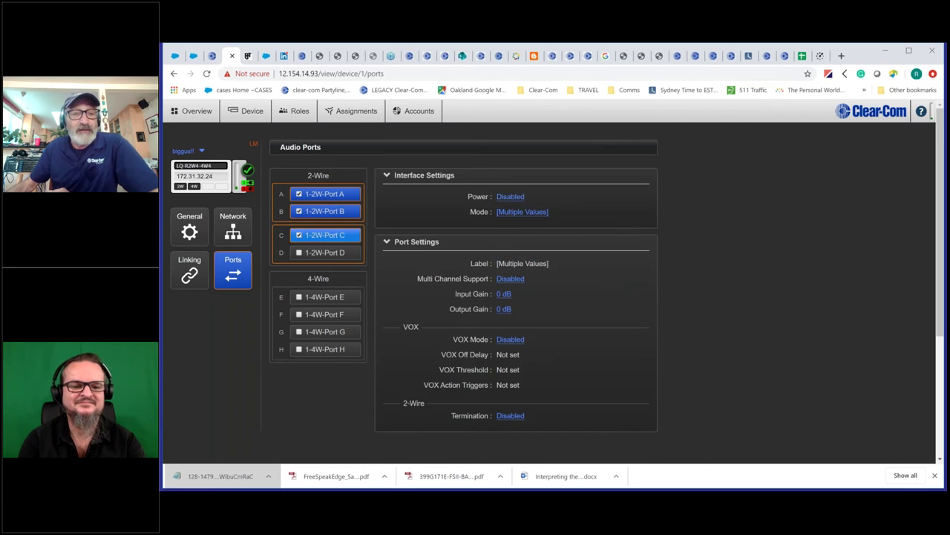
left_click(338, 253)
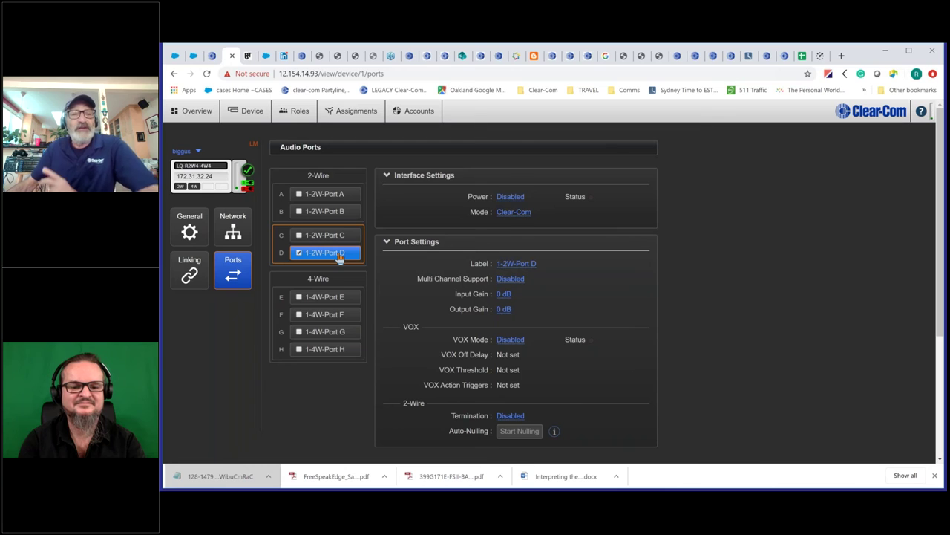
left_click(341, 194)
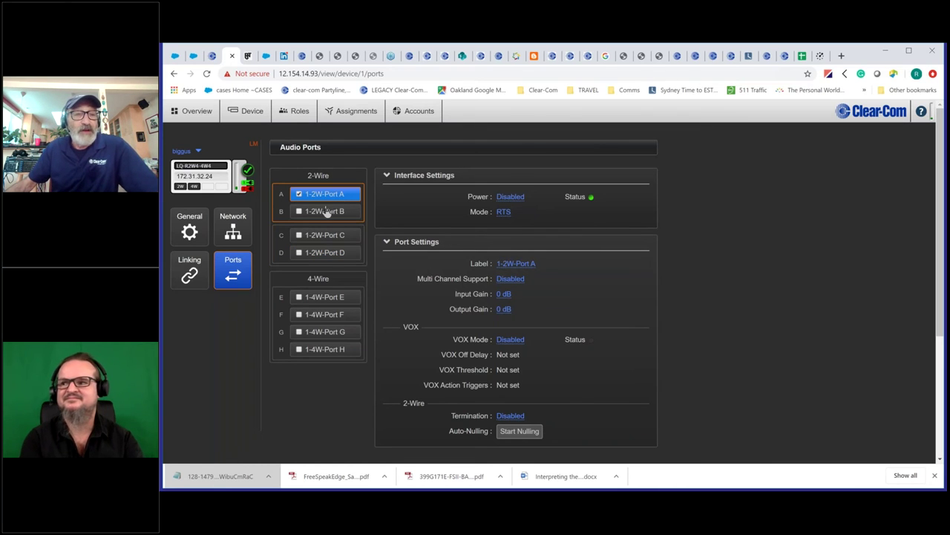
left_click(298, 211)
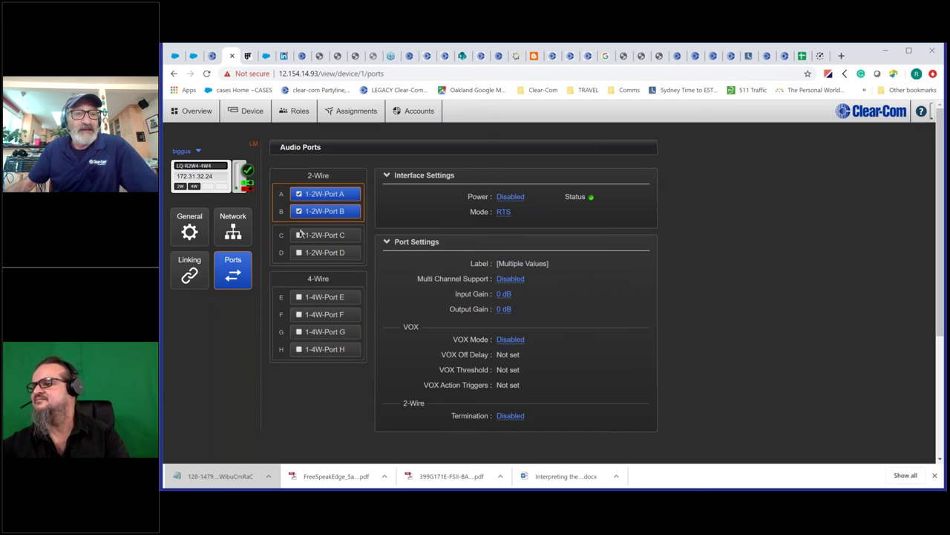
left_click(299, 236)
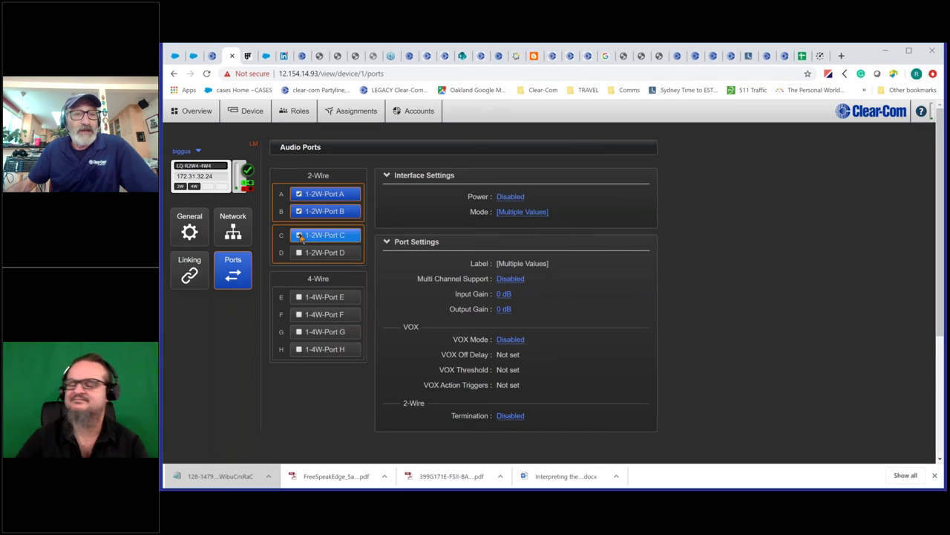
left_click(298, 252)
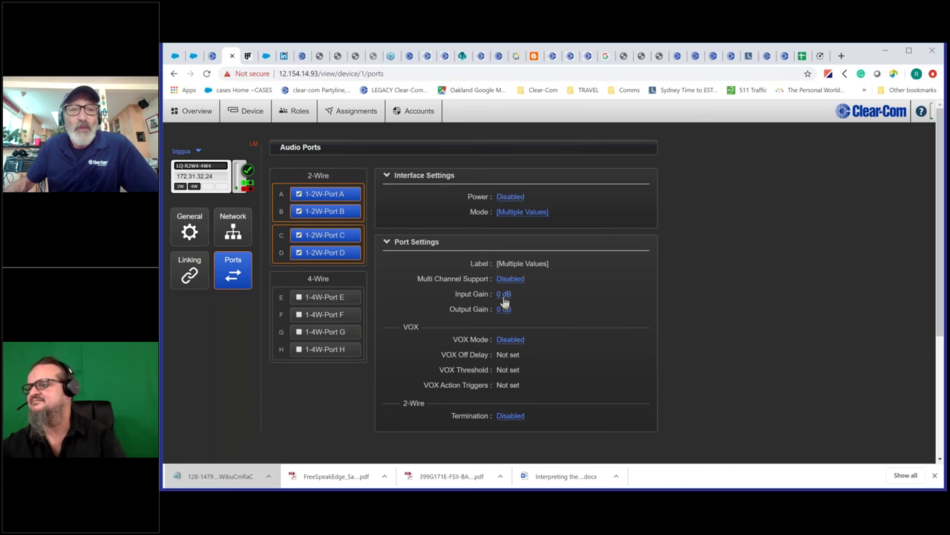
left_click(504, 295)
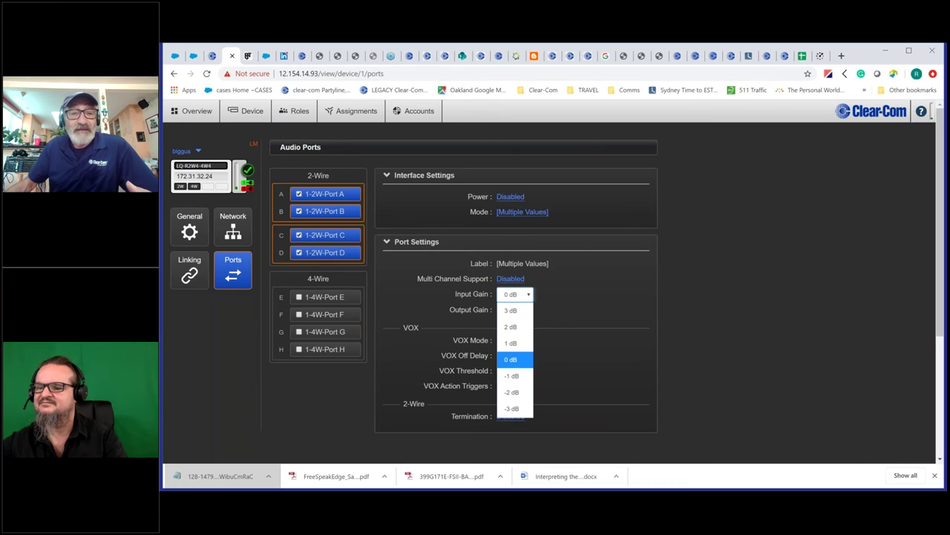
left_click(587, 299)
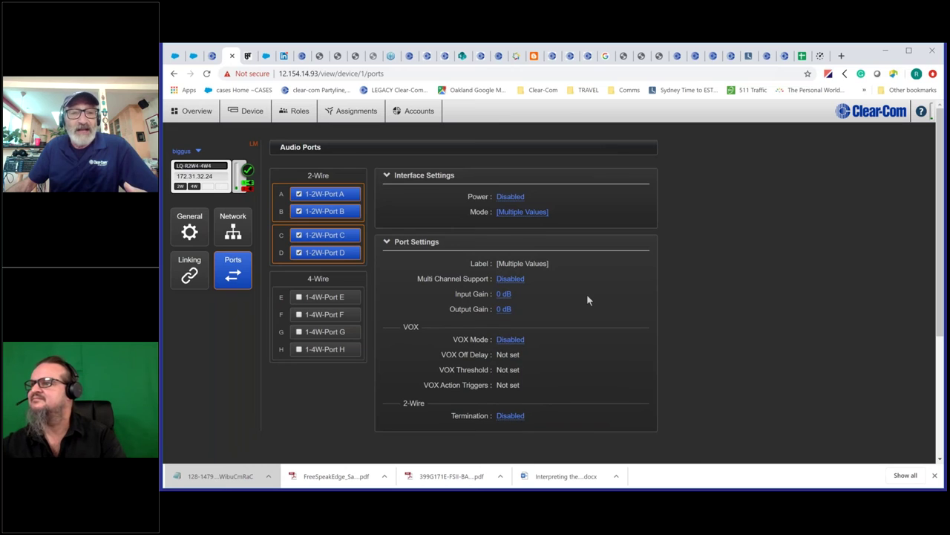
left_click(335, 196)
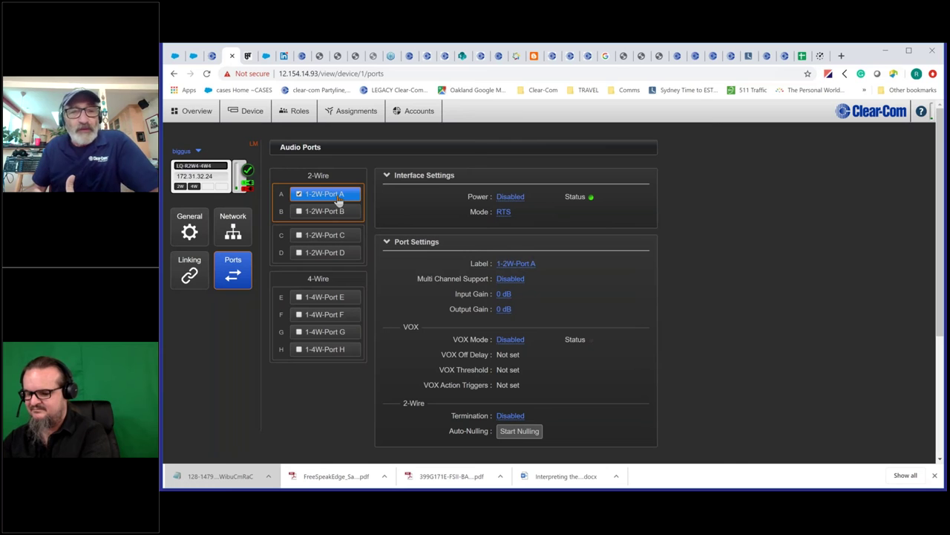
- Show 4-wire Port E's settings and review its input and output gain lists, leaving both at 0 dB
left_click(319, 298)
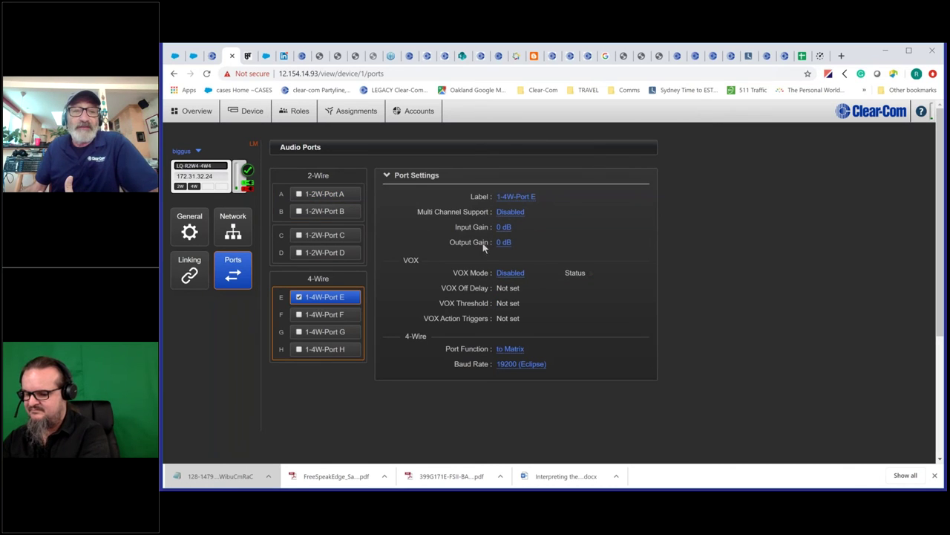
left_click(505, 229)
left_click(512, 228)
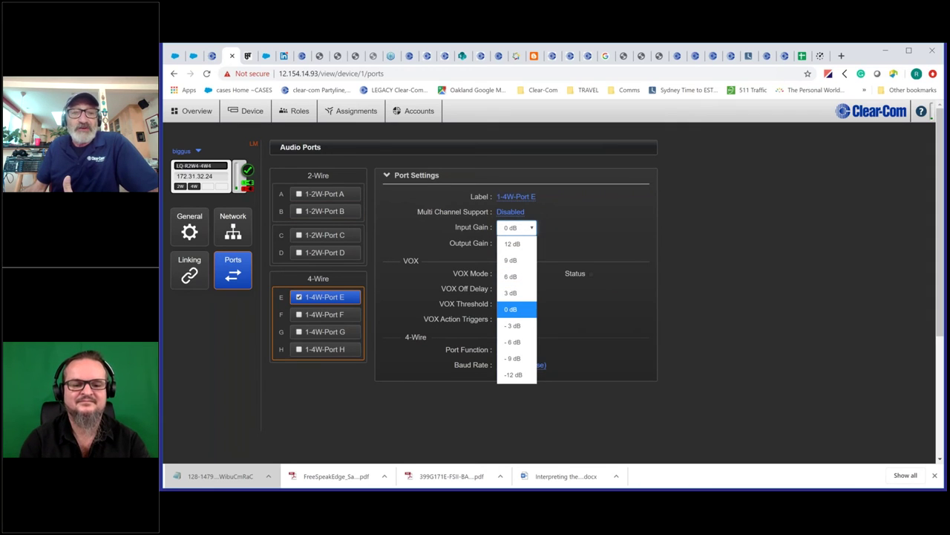
left_click(568, 231)
left_click(506, 244)
left_click(507, 245)
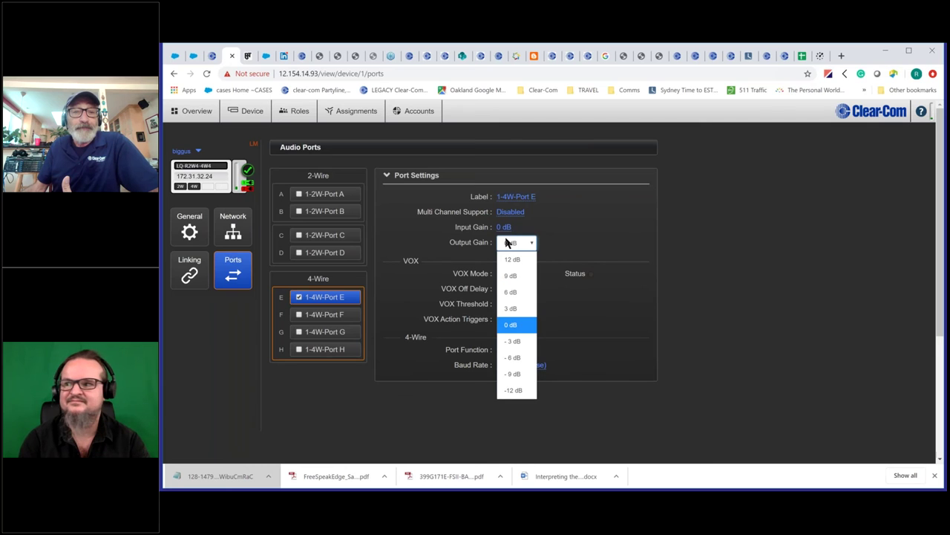
left_click(508, 249)
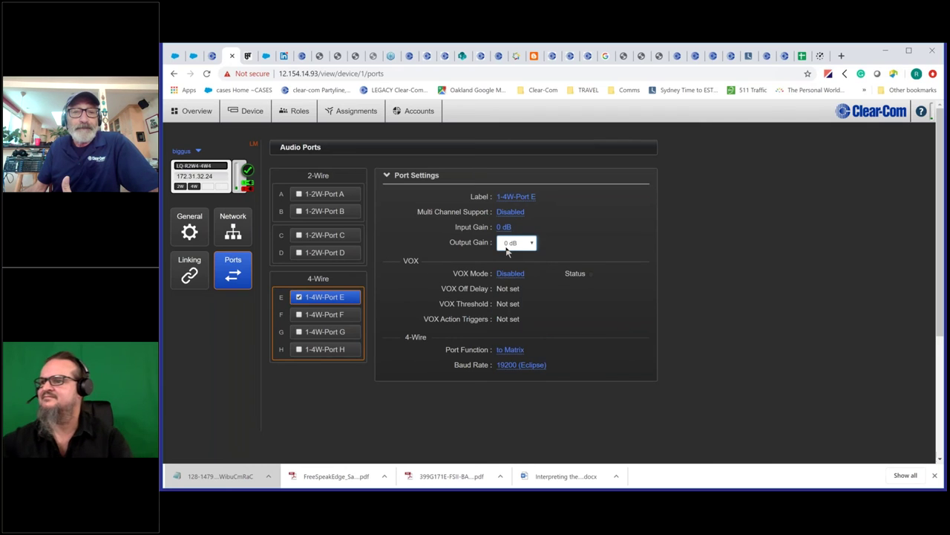
left_click(573, 241)
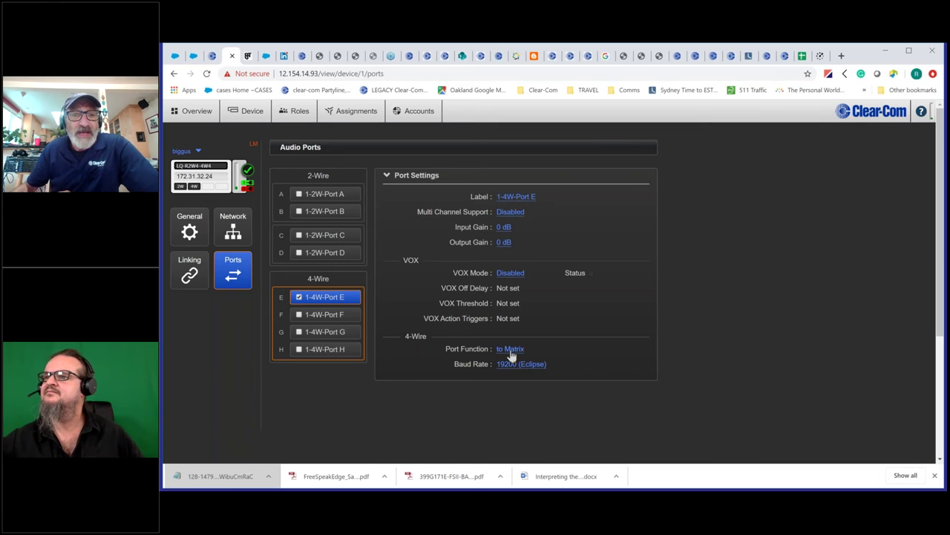
- Change Port E's port function from 'to Matrix' to 'to Panel'
left_click(510, 350)
left_click(510, 354)
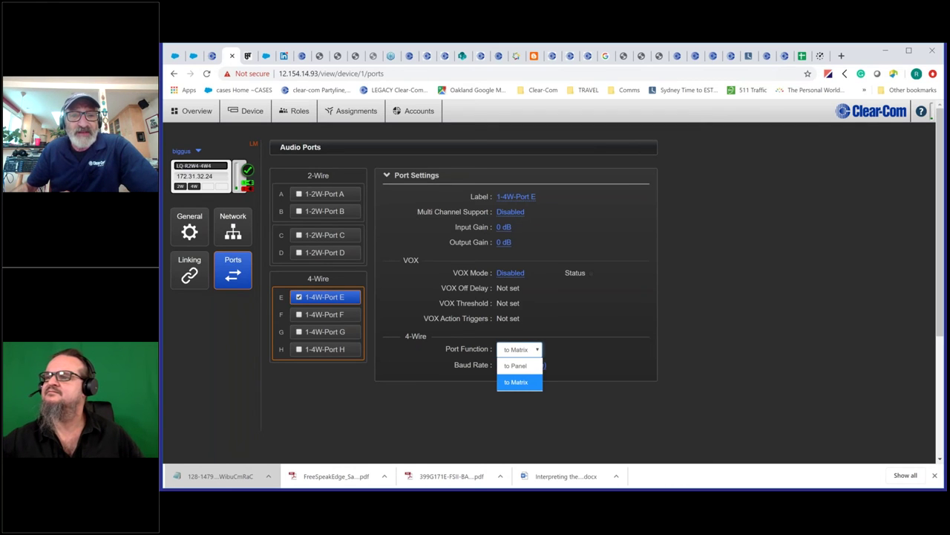
left_click(516, 365)
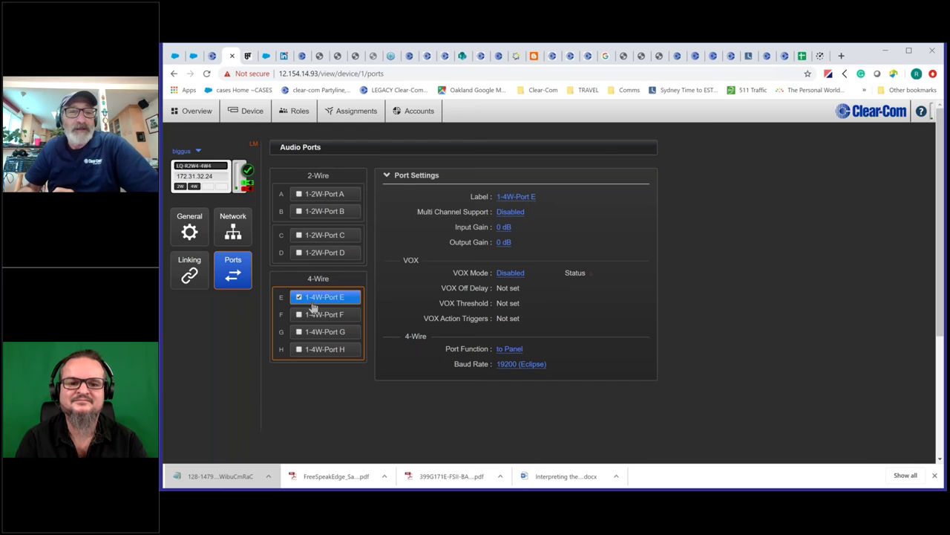
- Add a new role labelled 'Pete' and rename it to 'Pete Rocks'
left_click(283, 110)
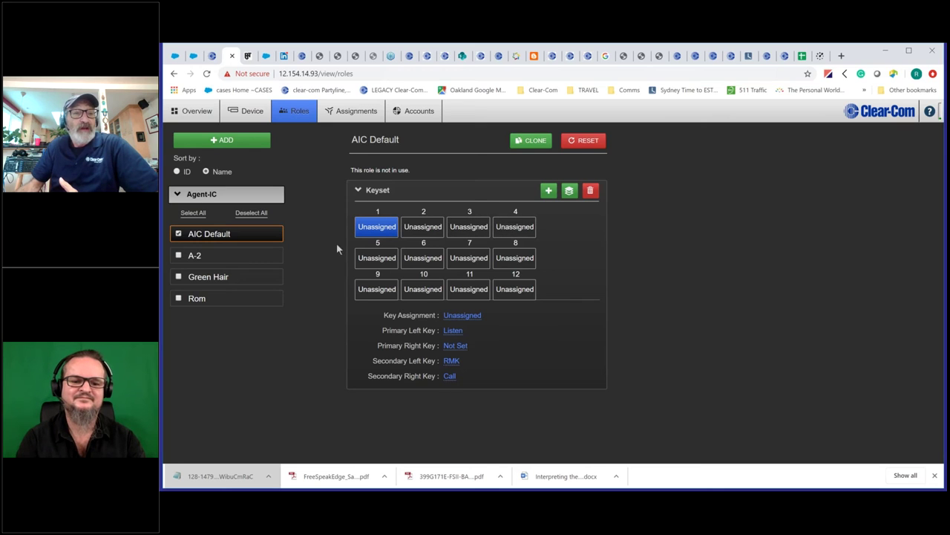
left_click(245, 146)
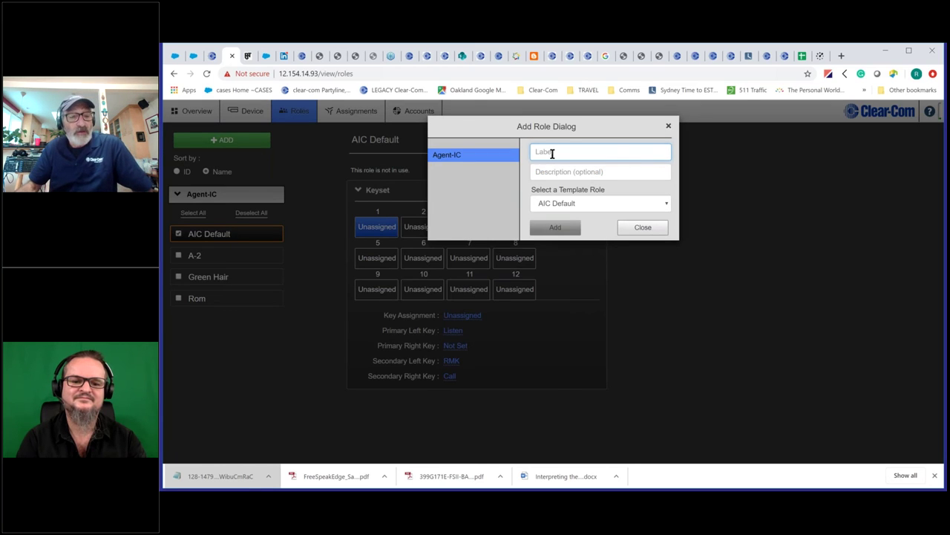
type("Pete")
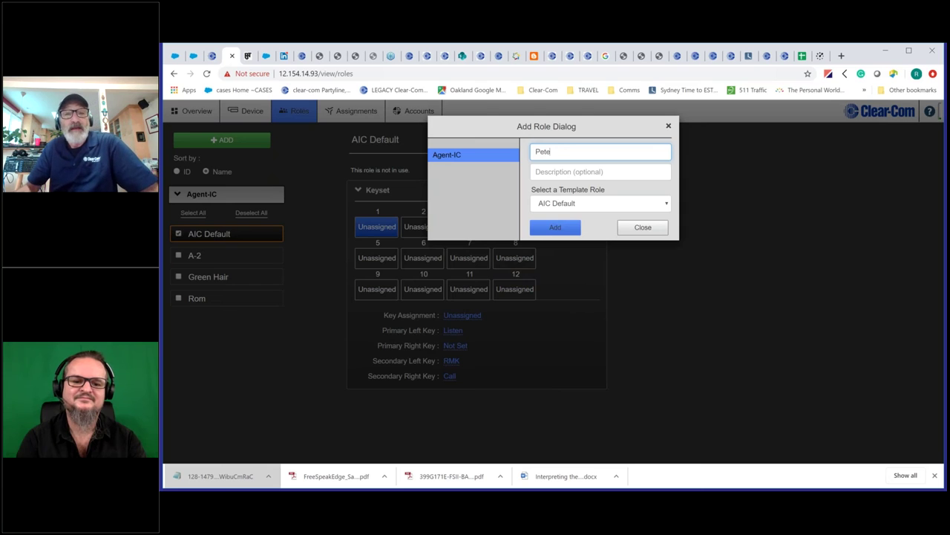
left_click(558, 227)
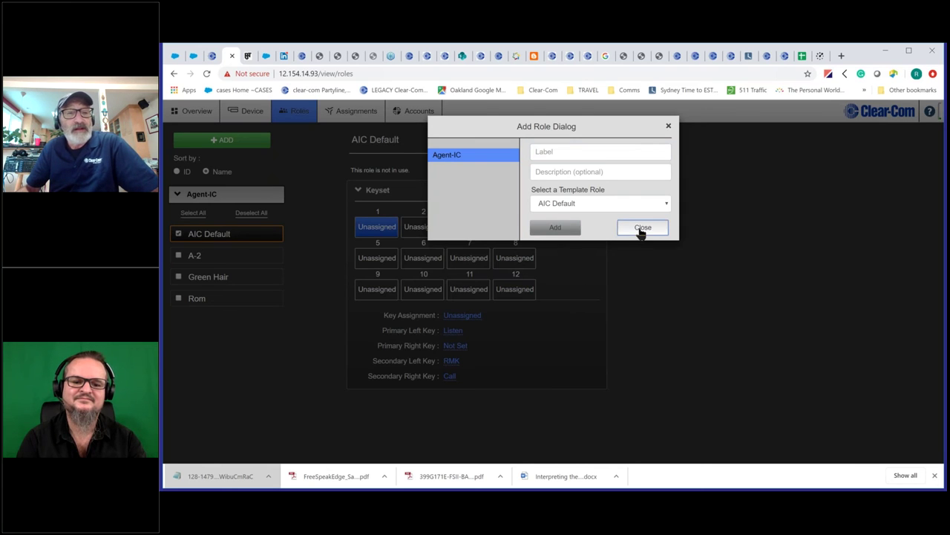
left_click(631, 228)
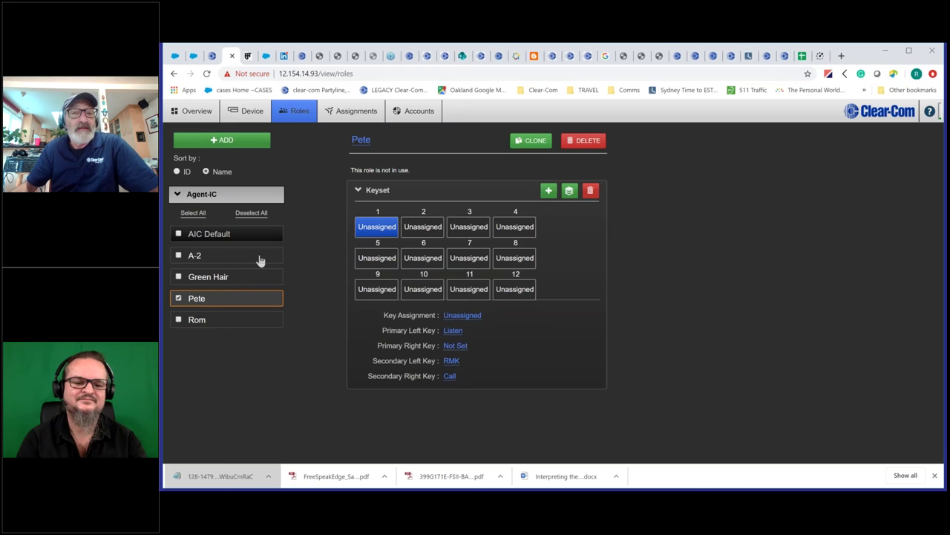
left_click(365, 143)
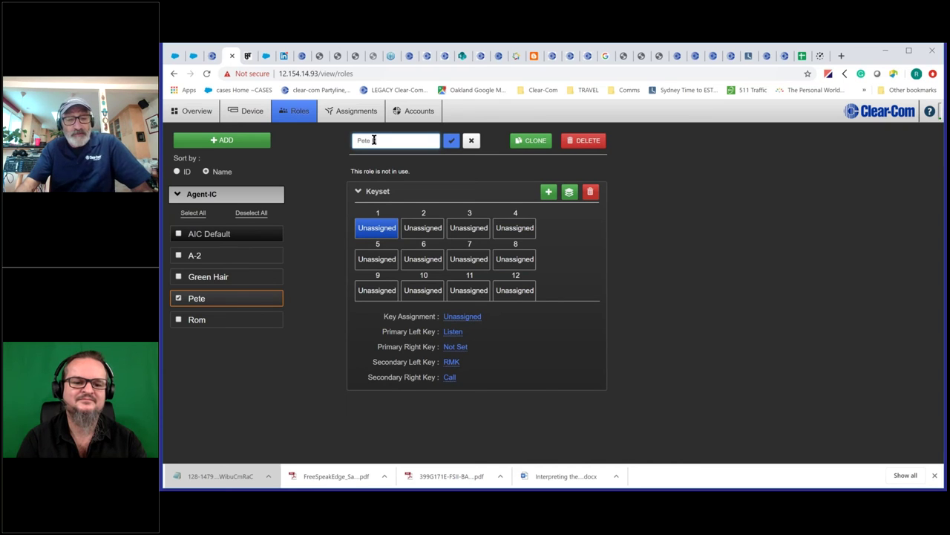
type("Rocks")
left_click(452, 140)
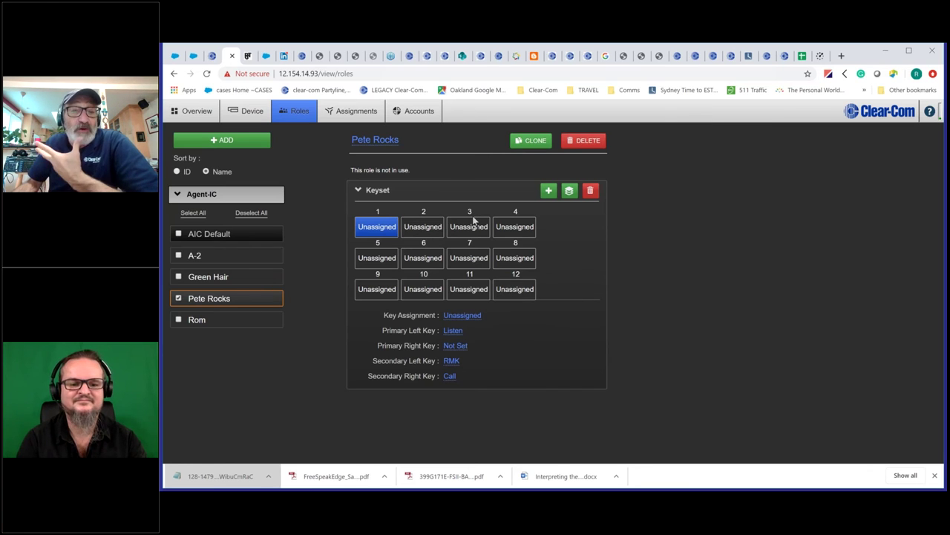
- Delete keys 12, 11, 10 and 9 from the Pete Rocks keyset, leaving eight keys
left_click(526, 291)
left_click(590, 191)
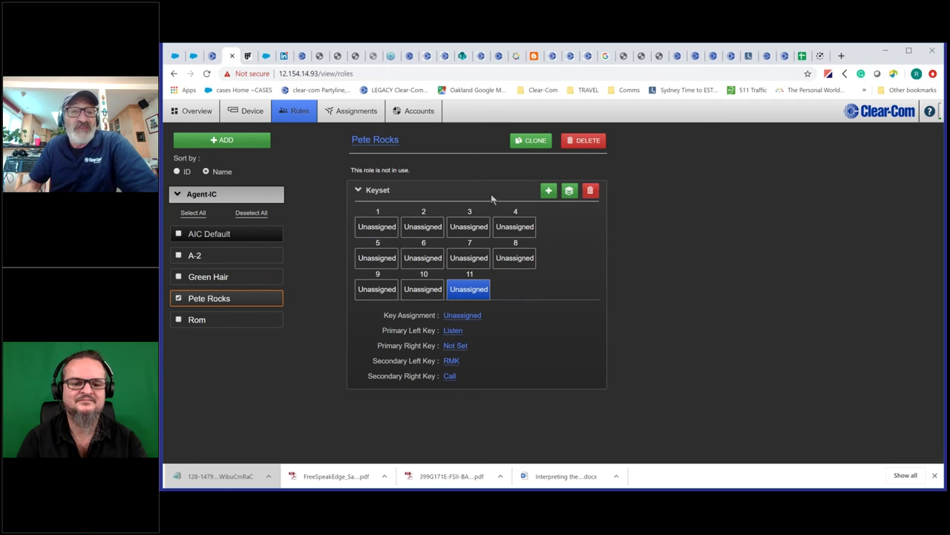
left_click(592, 193)
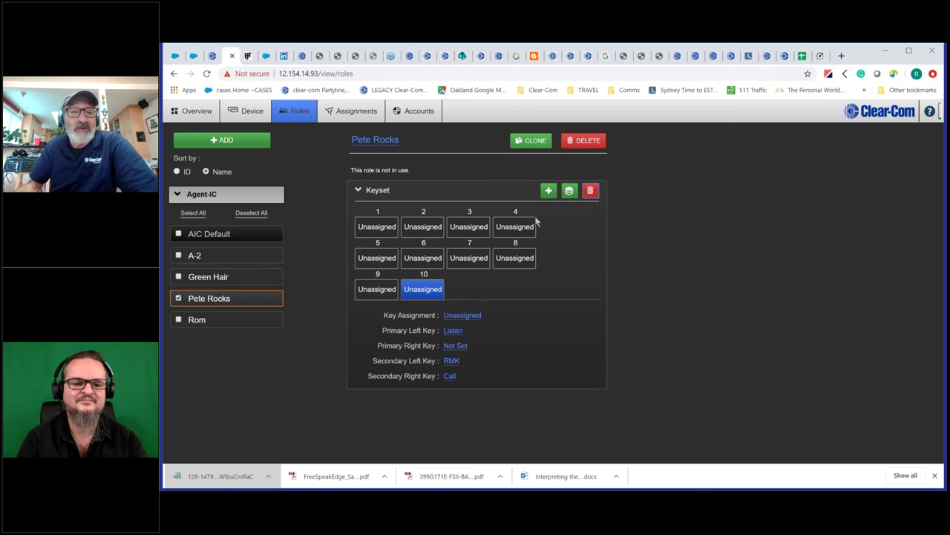
left_click(525, 226)
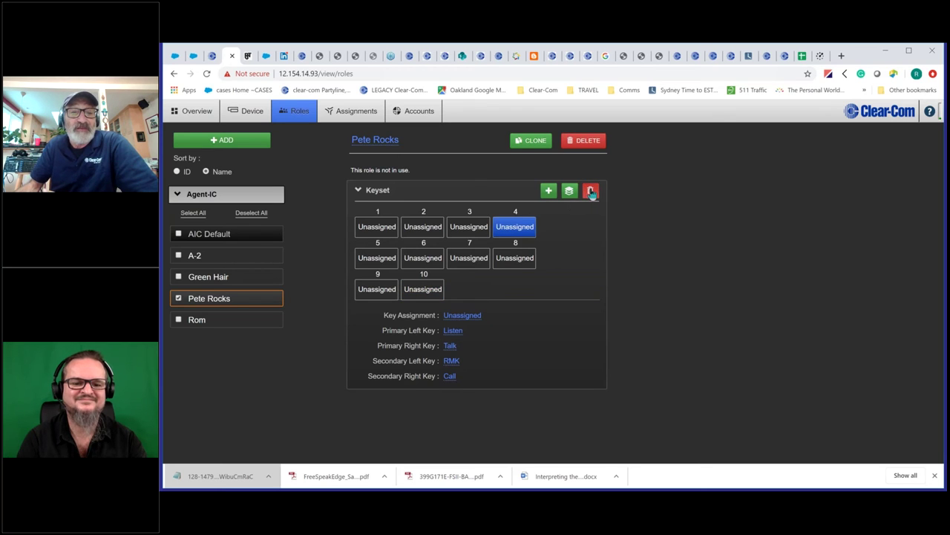
left_click(591, 193)
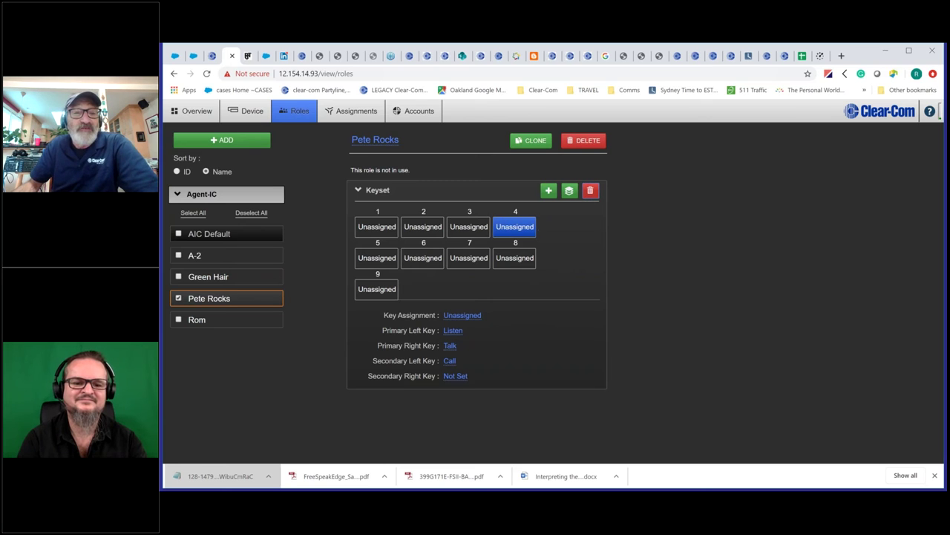
left_click(388, 288)
left_click(593, 192)
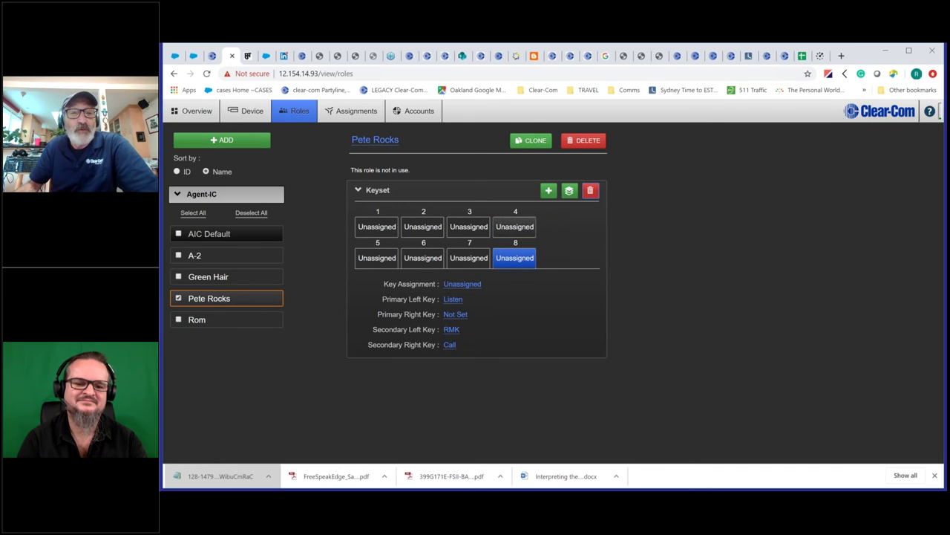
- Open key 1's empty channel assignment dialog and close it without changes
left_click(377, 228)
left_click(377, 229)
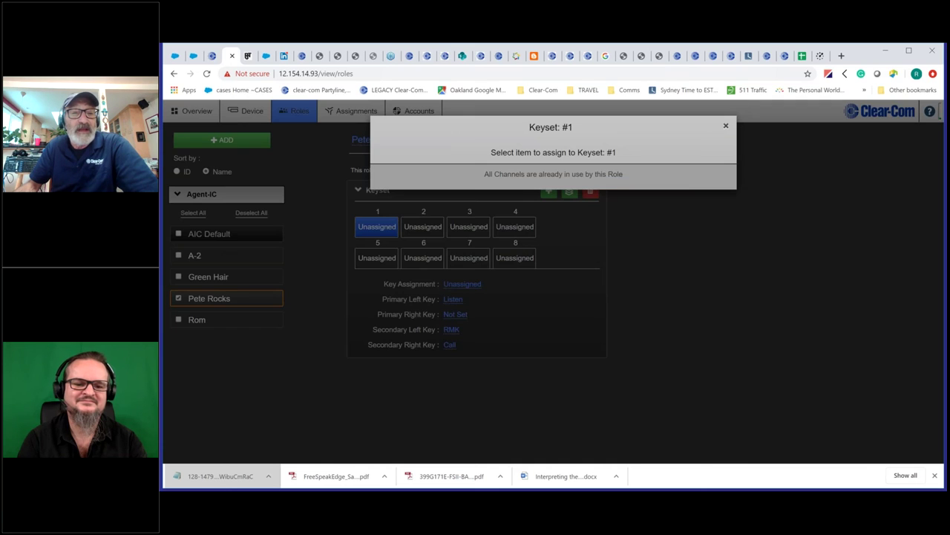
left_click(725, 125)
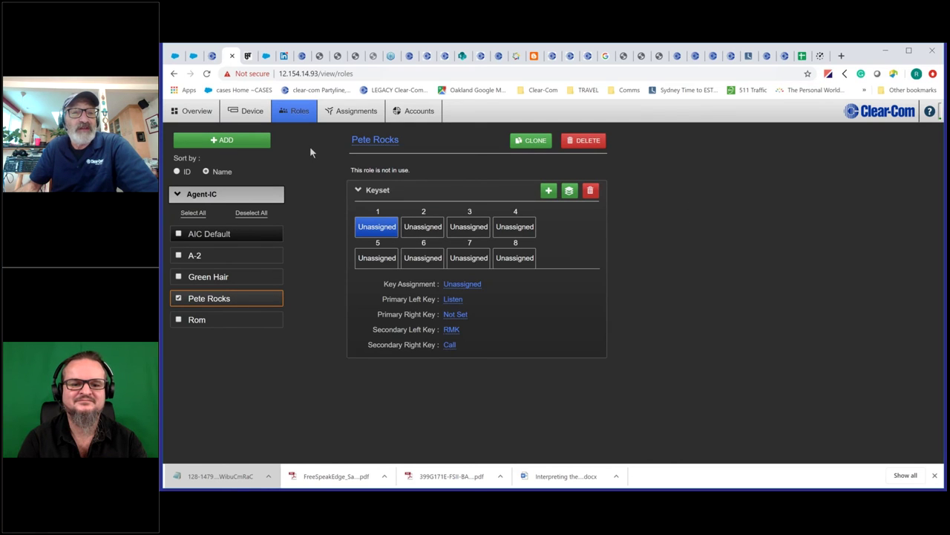
- Add eight empty channels, Channel 1 through Channel 8, in the Channels assignments list
left_click(358, 112)
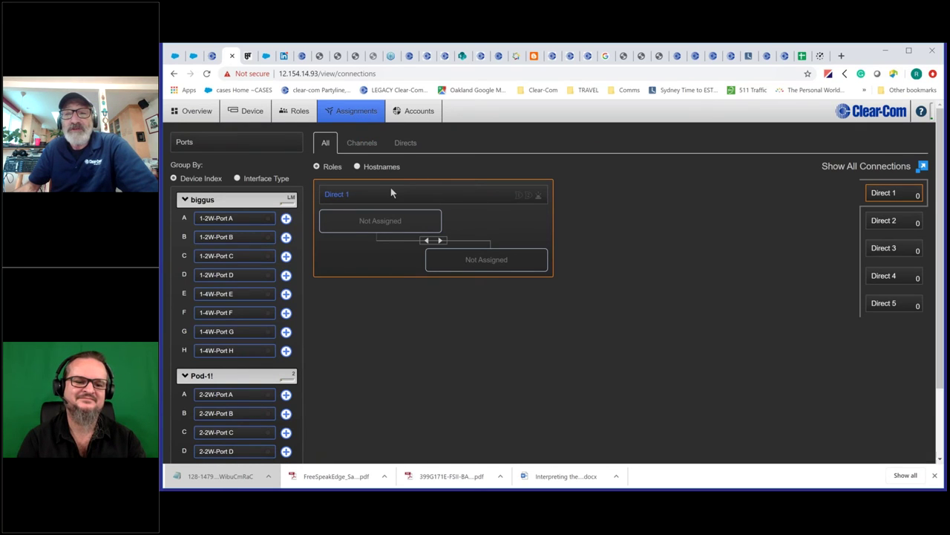
left_click(364, 146)
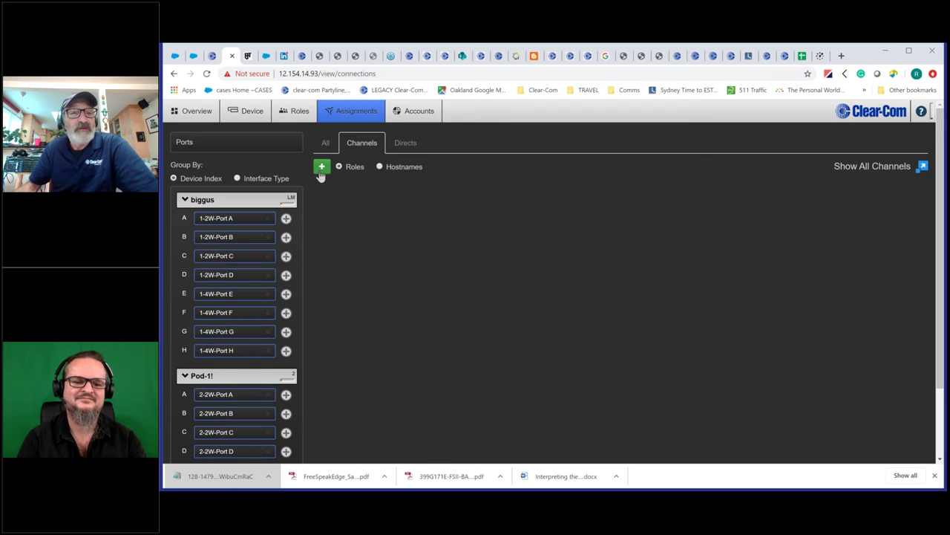
left_click(322, 167)
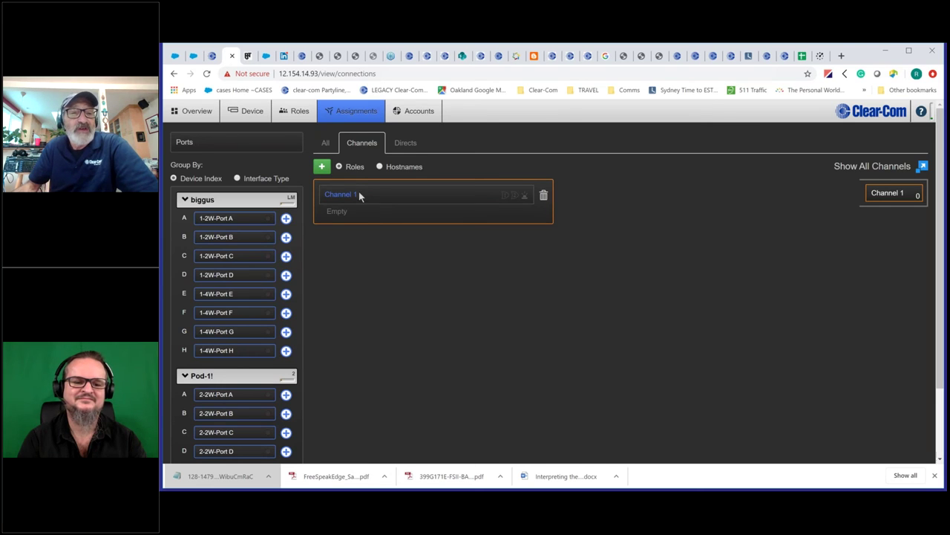
left_click(322, 167)
left_click(321, 167)
left_click(321, 167)
left_click(322, 168)
left_click(321, 167)
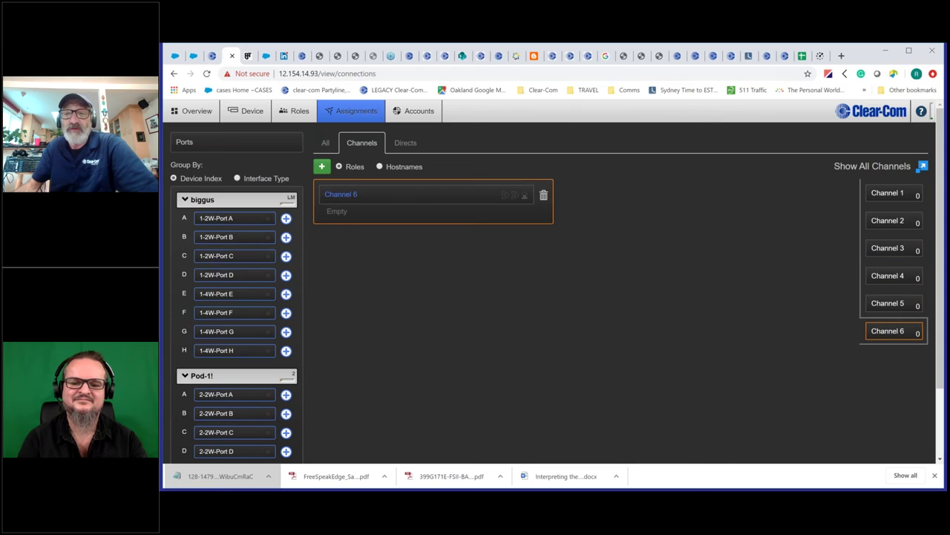
left_click(321, 167)
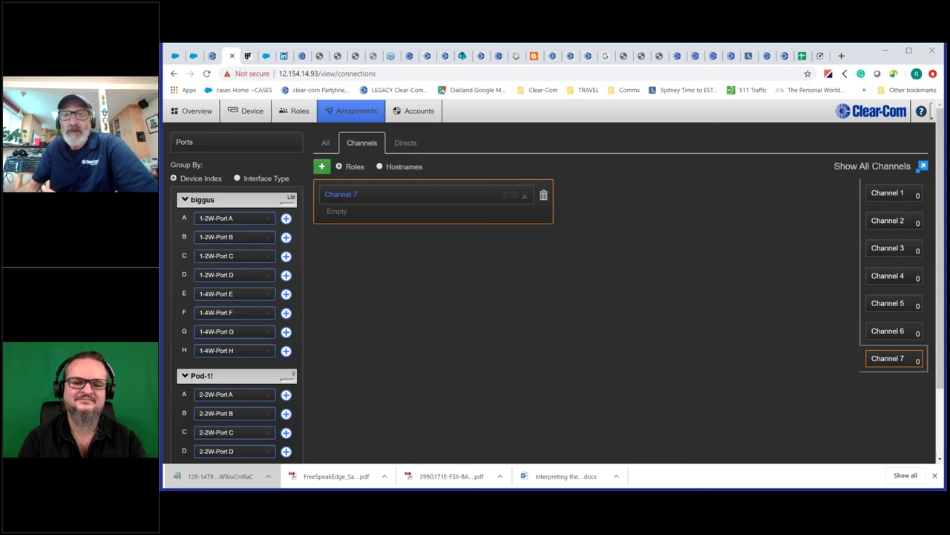
left_click(321, 167)
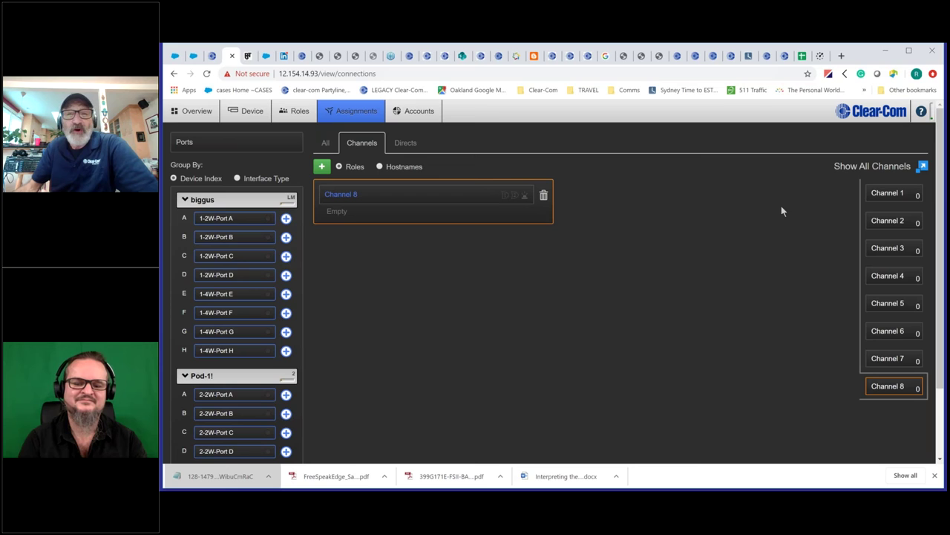
left_click(891, 195)
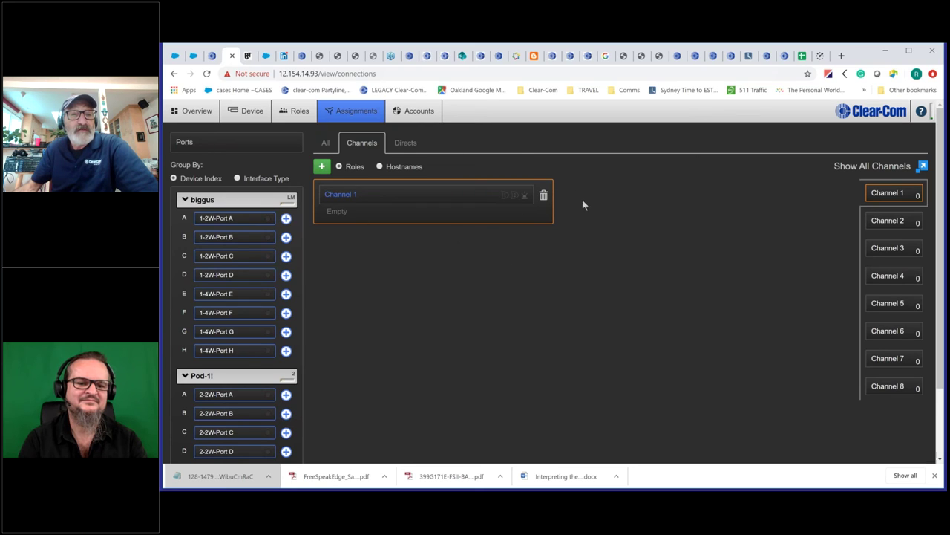
- Assign biggus port A to Channel 1, and biggus port E plus Pod-1 port A to Channel 2
left_click(286, 219)
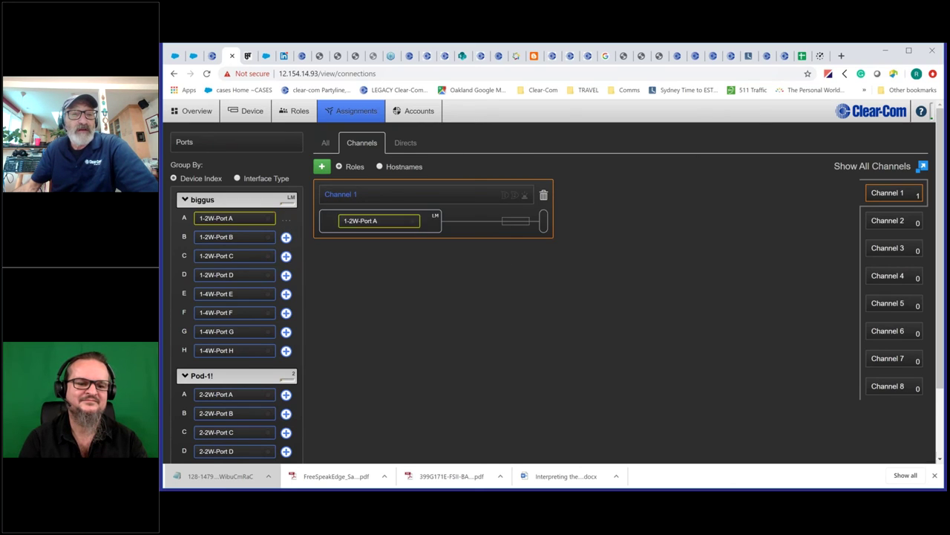
left_click(882, 217)
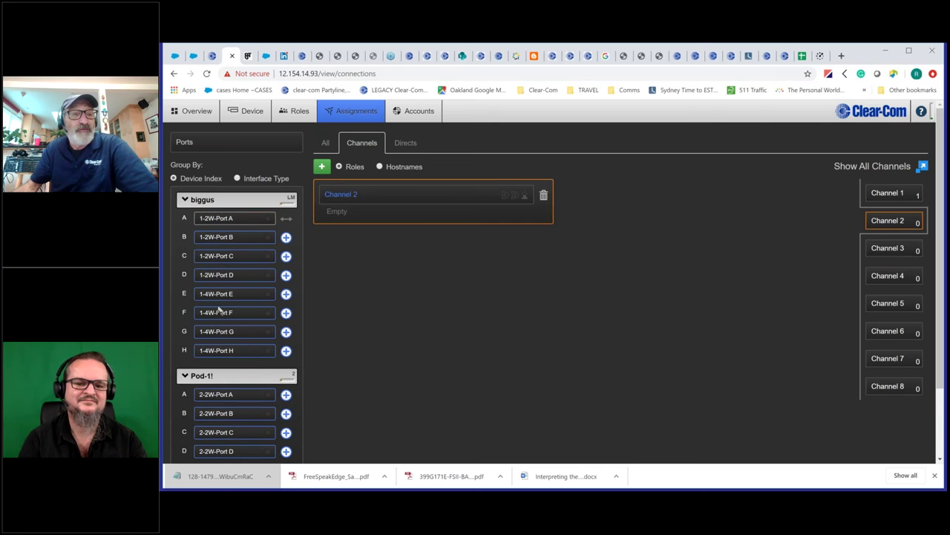
left_click(285, 294)
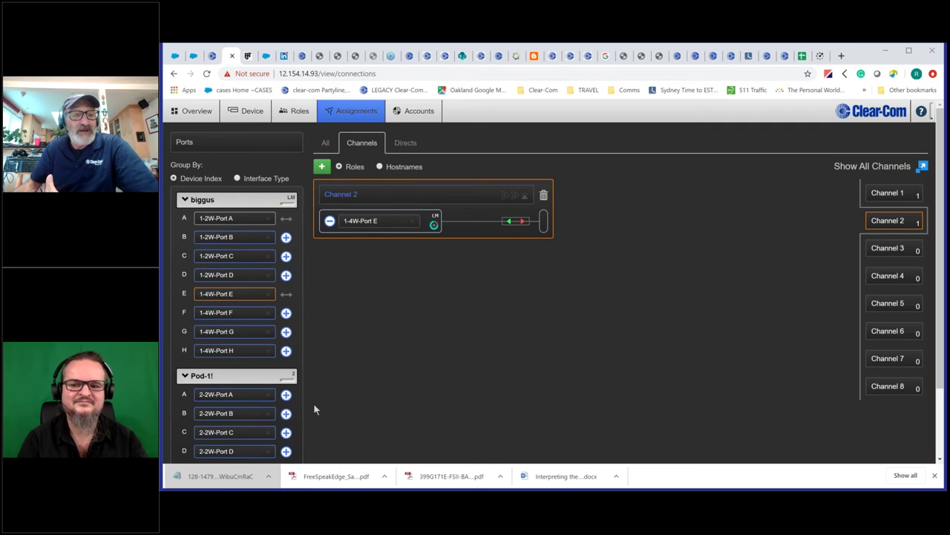
scroll(313, 402, "down", 1)
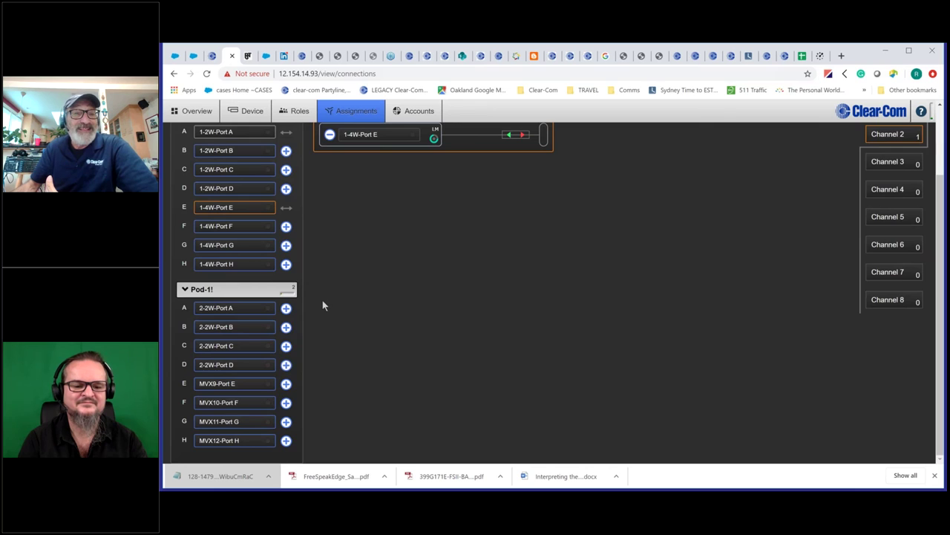
scroll(323, 300, "up", 1)
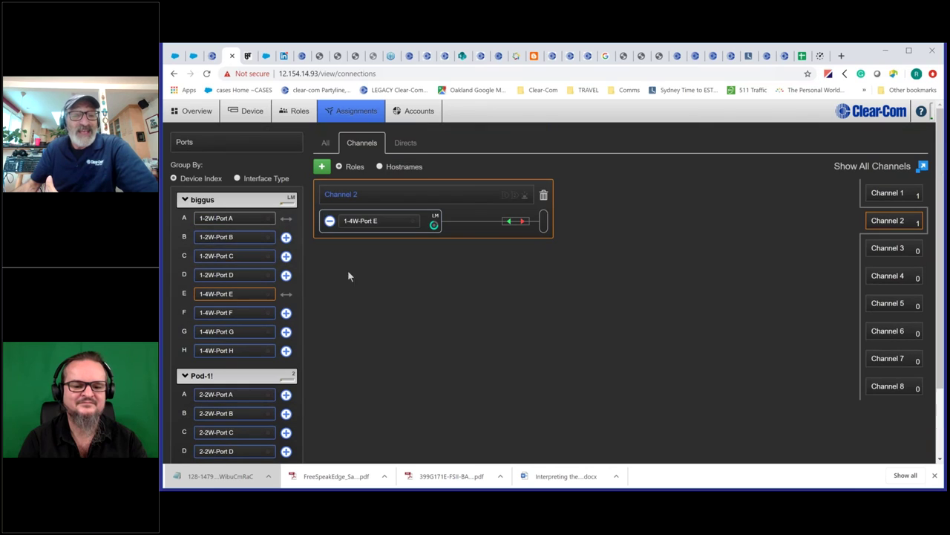
left_click(287, 395)
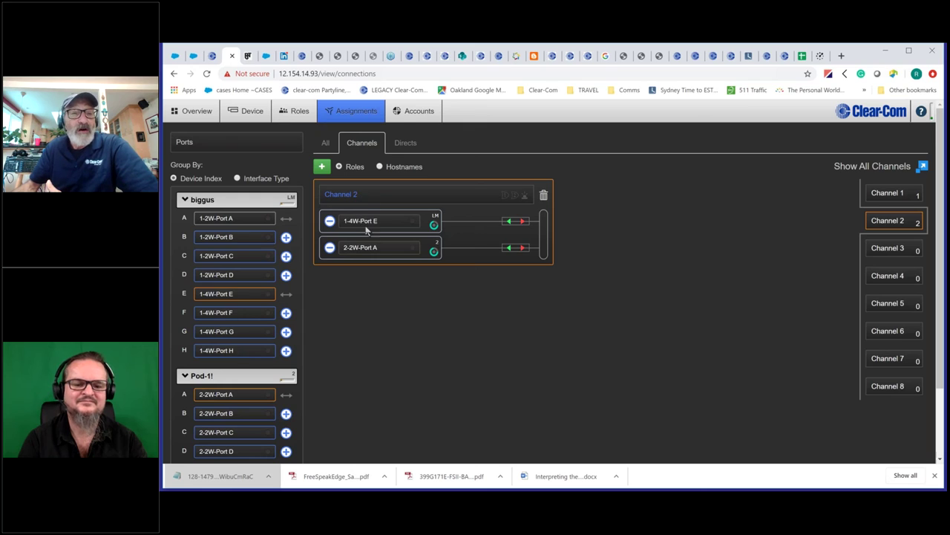
- Assign biggus ports C and F and Pod-1 port C to Channel 3, then return to Roles
left_click(891, 248)
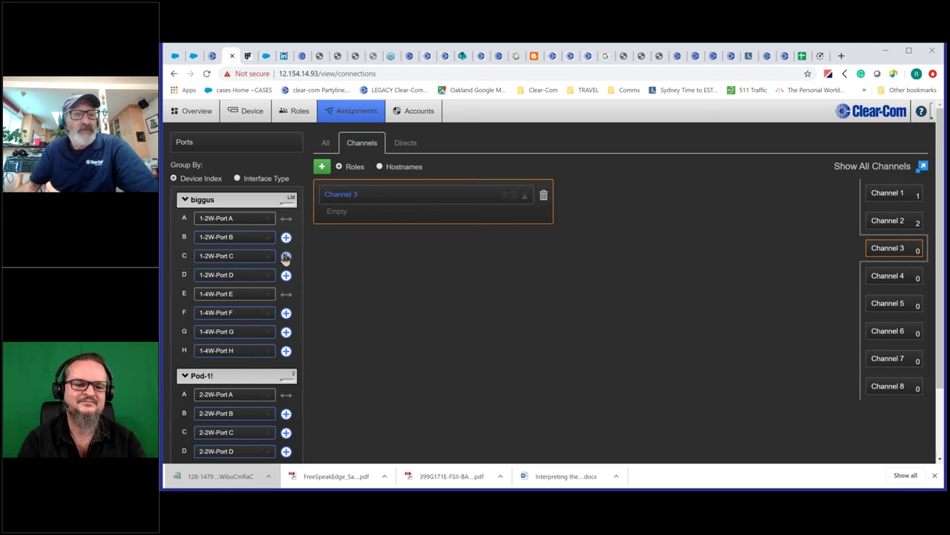
left_click(286, 256)
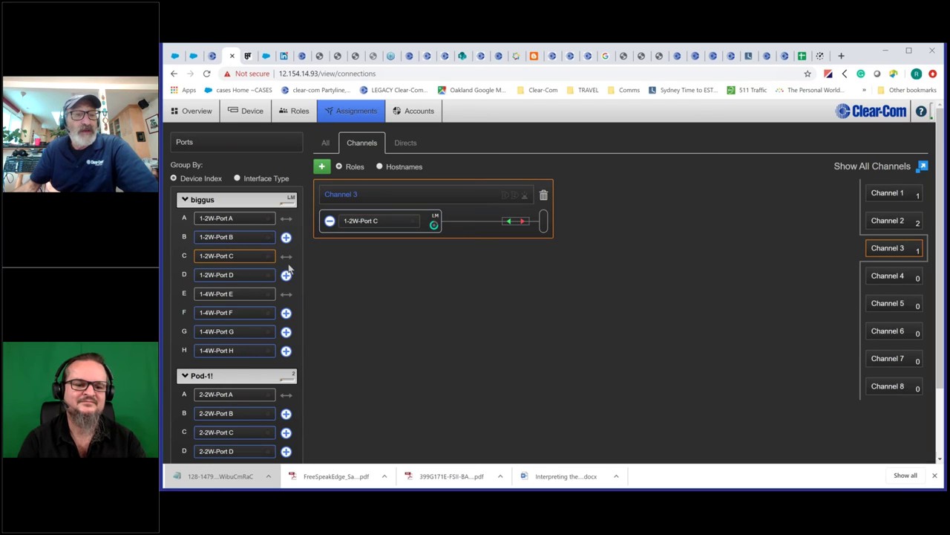
left_click(286, 313)
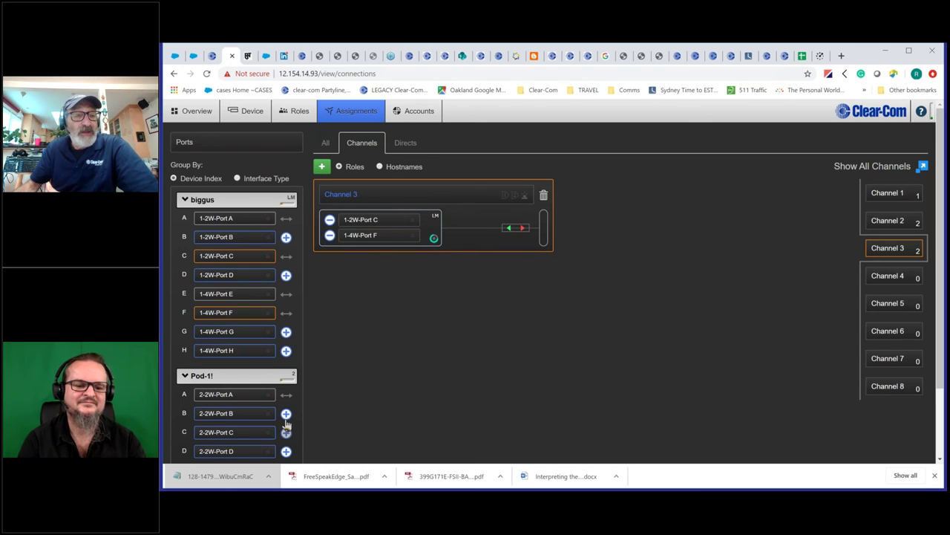
left_click(286, 433)
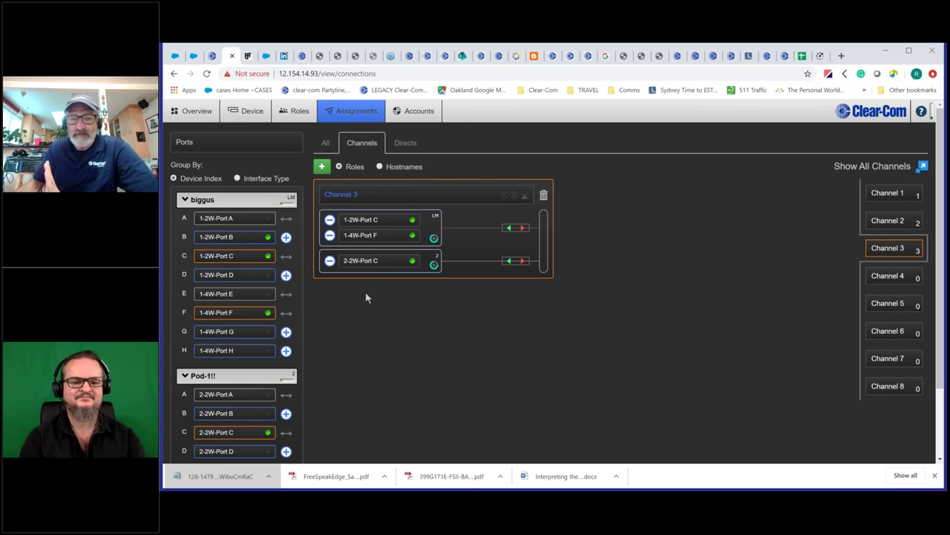
left_click(303, 115)
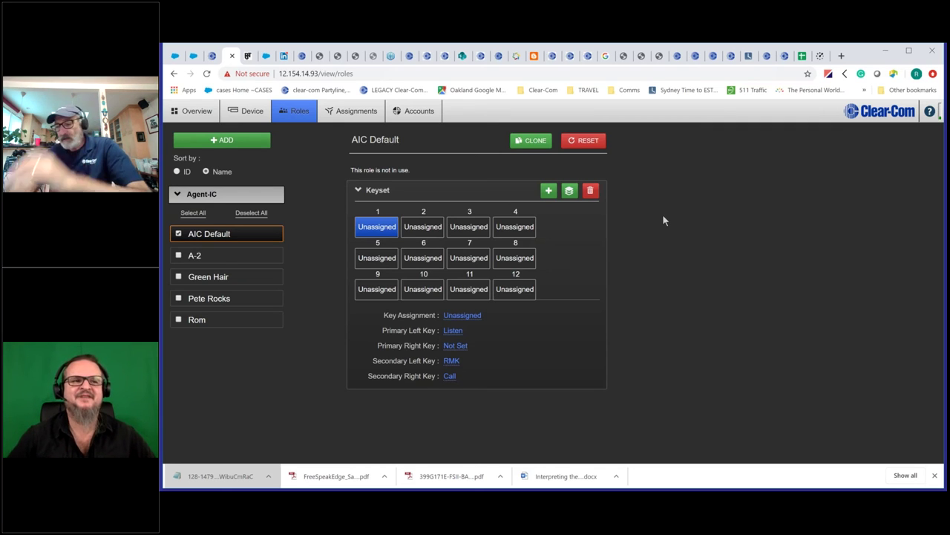
- Assign Channels 1, 2, 3 and 4 to keys 1–4 of the AIC Default keyset
left_click(379, 235)
left_click(407, 206)
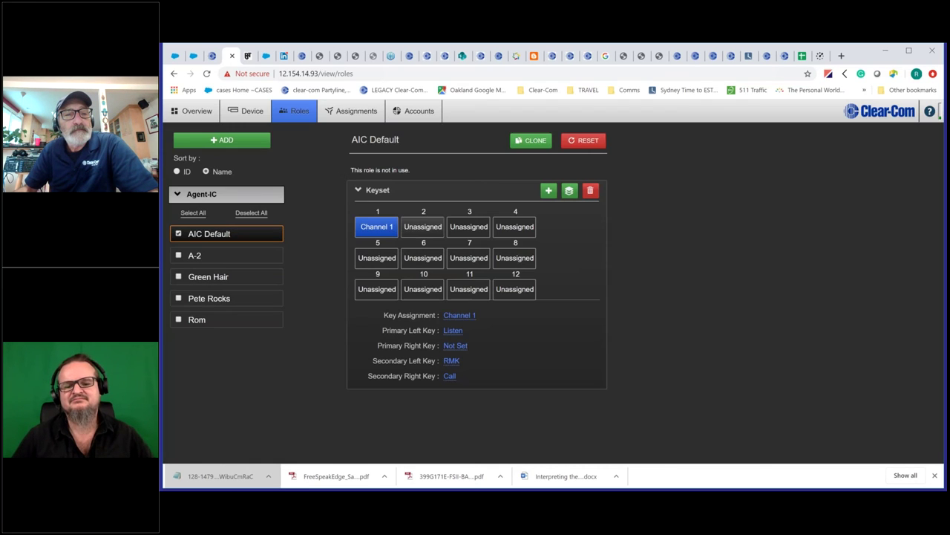
left_click(417, 235)
left_click(417, 235)
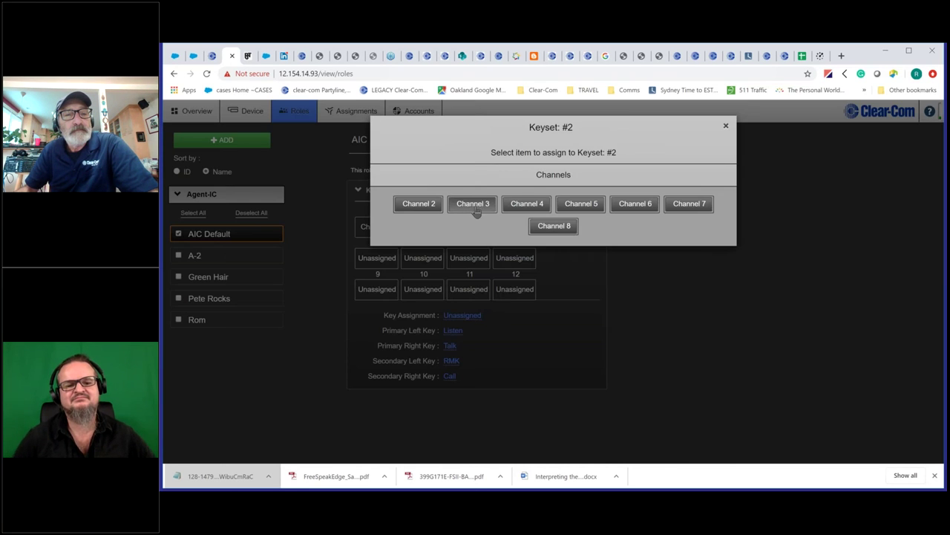
left_click(420, 208)
left_click(466, 227)
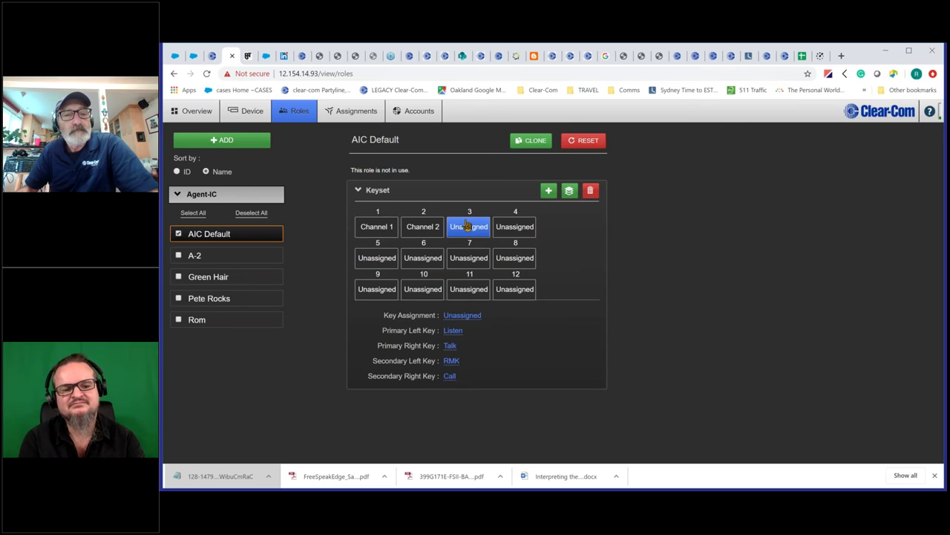
left_click(467, 226)
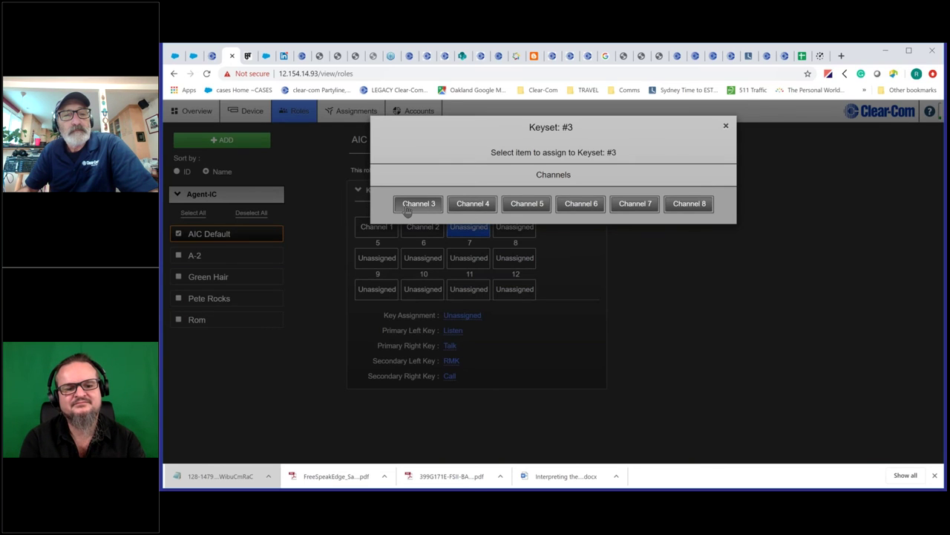
left_click(408, 207)
left_click(515, 229)
left_click(514, 229)
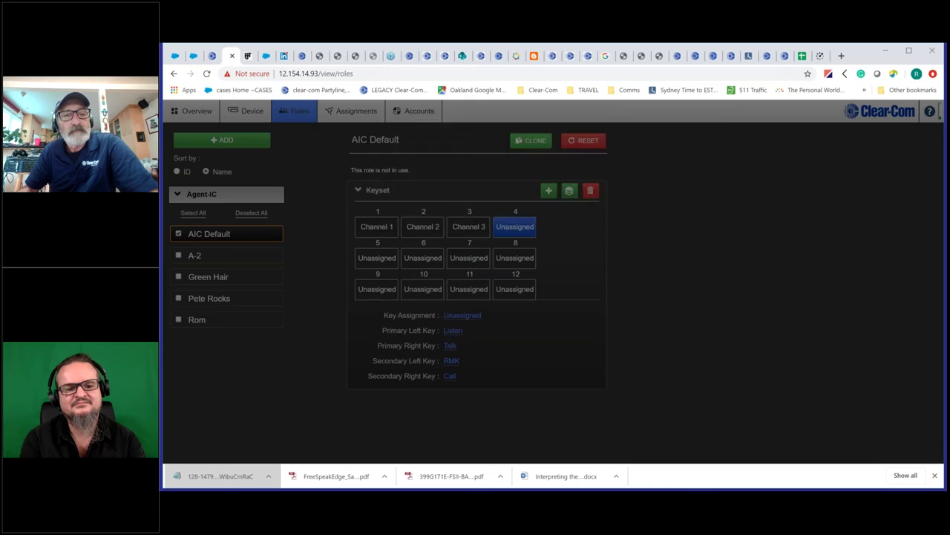
left_click(447, 205)
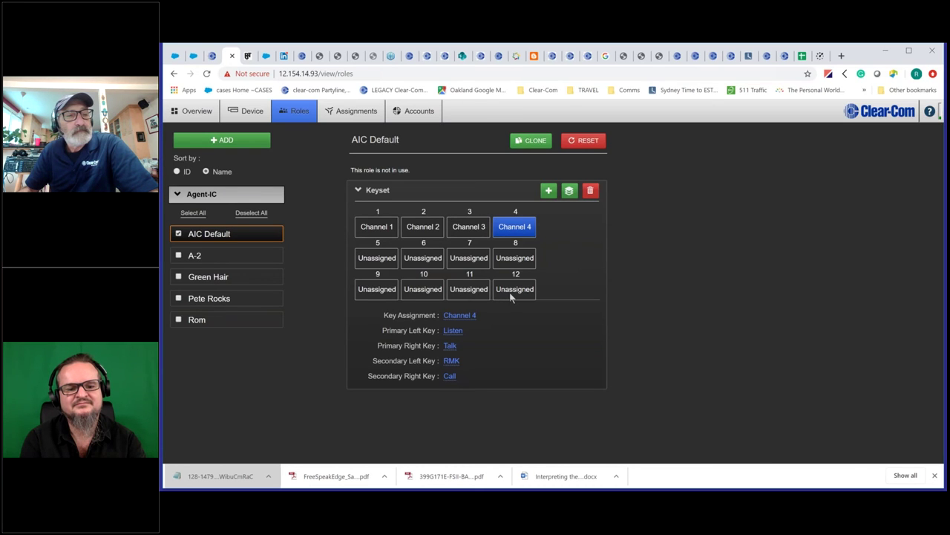
- Open the Pete Rocks role and assign Channels 1–4 to keys 1–4
left_click(214, 300)
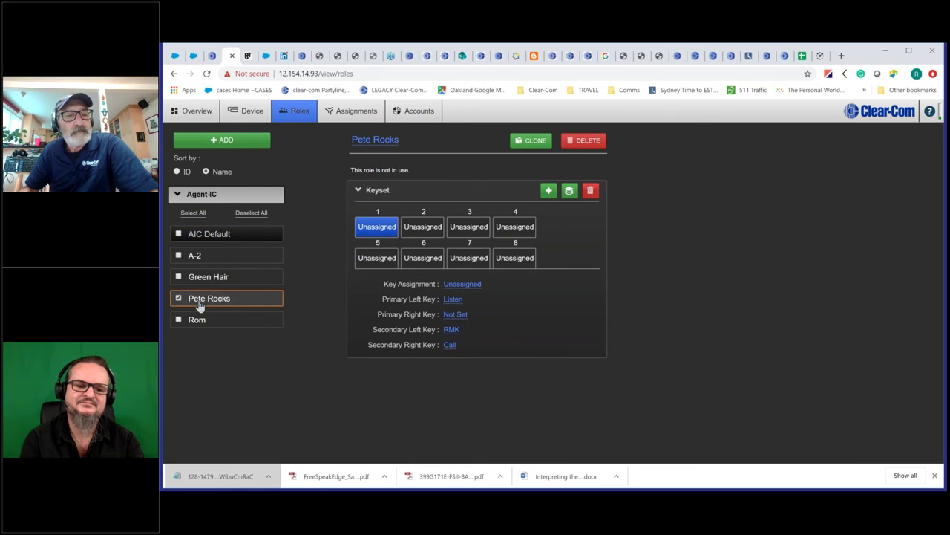
left_click(377, 227)
left_click(410, 208)
left_click(415, 228)
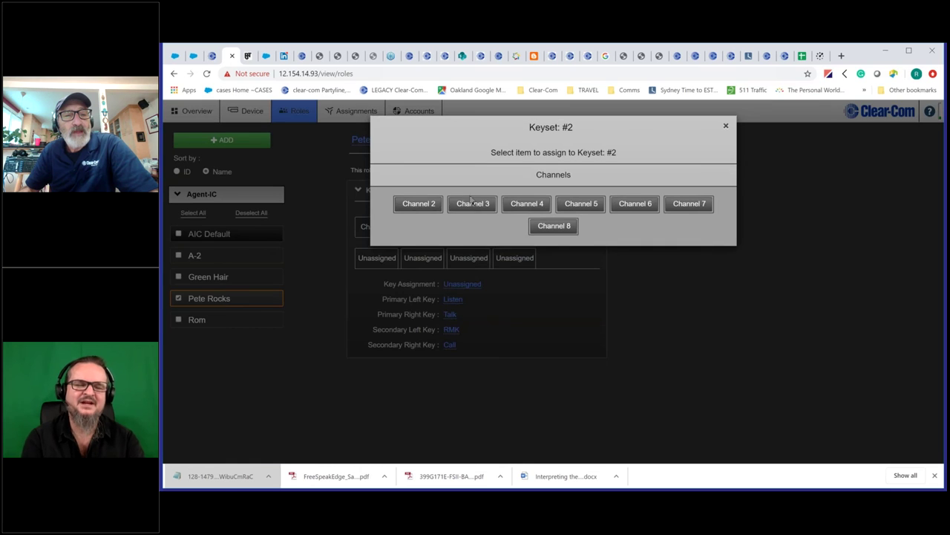
left_click(414, 206)
left_click(468, 229)
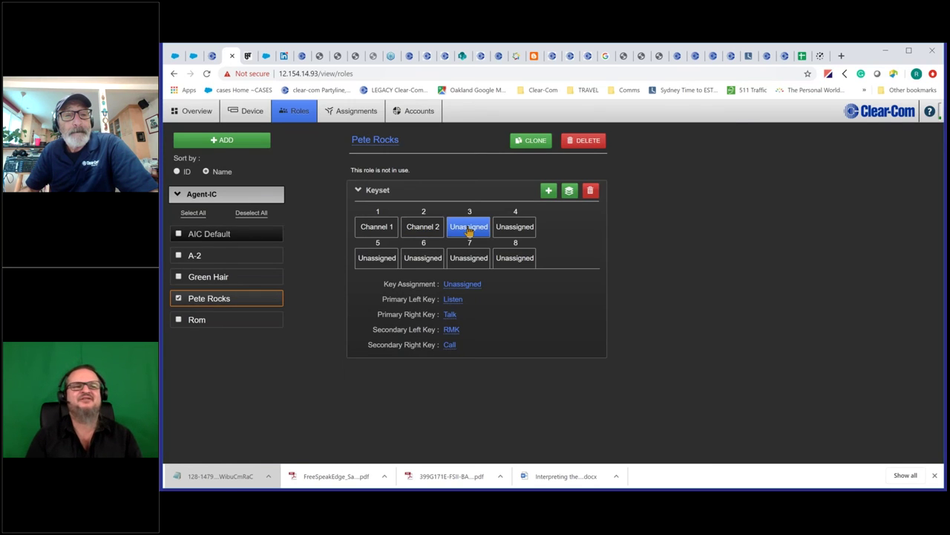
left_click(418, 212)
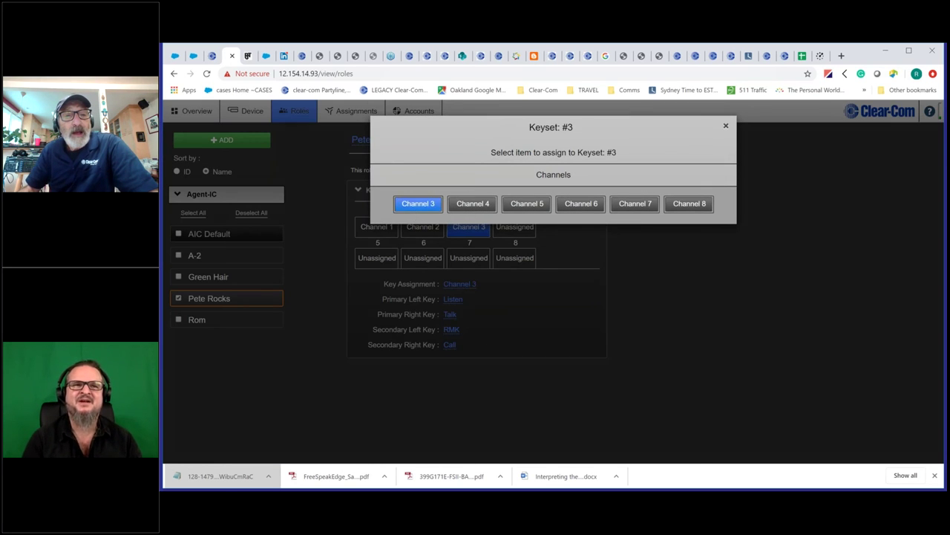
left_click(512, 227)
left_click(435, 205)
- Assign Channels 5, 6, 7 and 8 to Pete Rocks keys 5–8
left_click(382, 260)
left_click(458, 208)
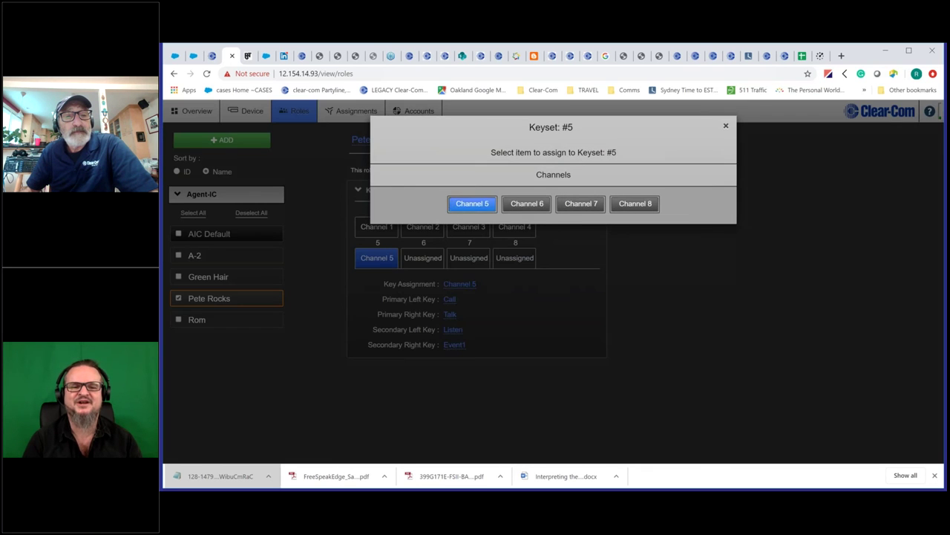
left_click(423, 257)
left_click(490, 204)
left_click(466, 260)
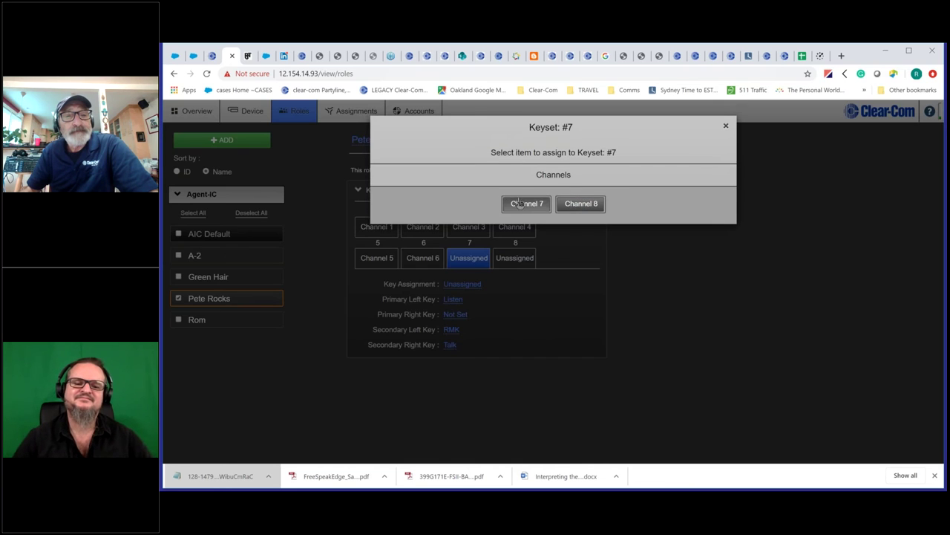
left_click(522, 205)
left_click(514, 260)
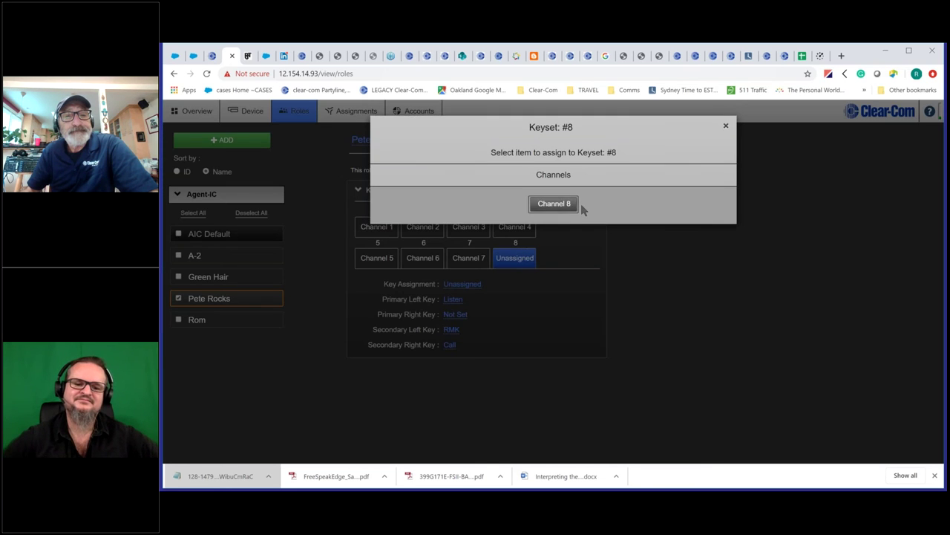
left_click(555, 206)
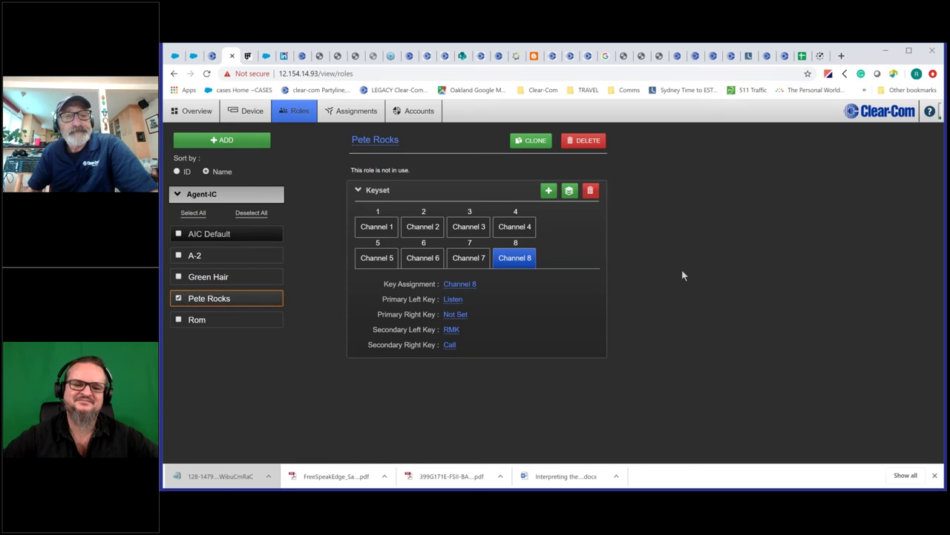
left_click(380, 230)
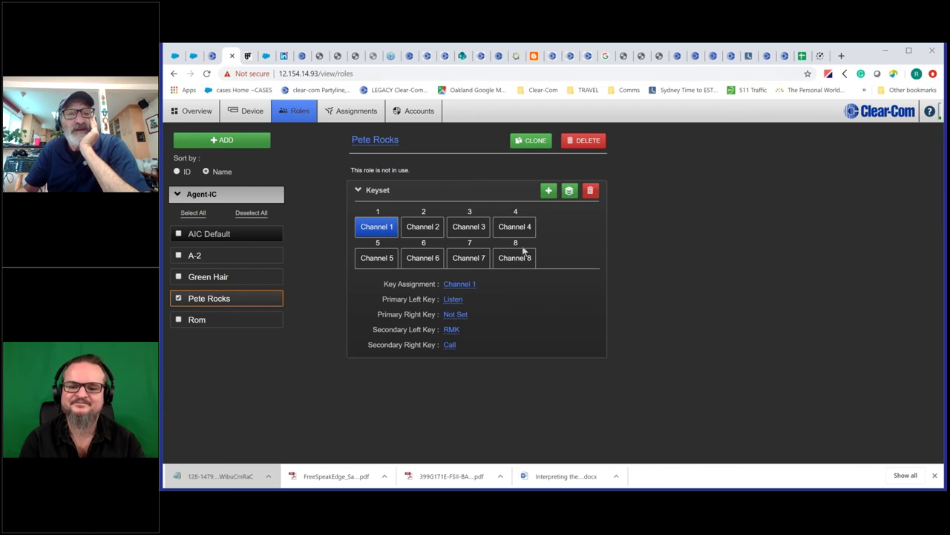
- Remove Channel 1 from Pete Rocks key 1, then assign it back
left_click(371, 231)
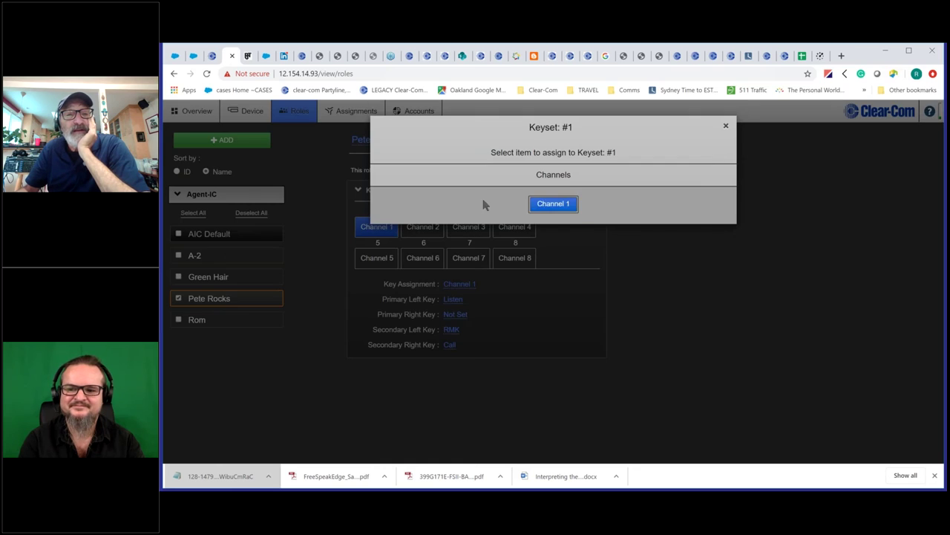
left_click(554, 204)
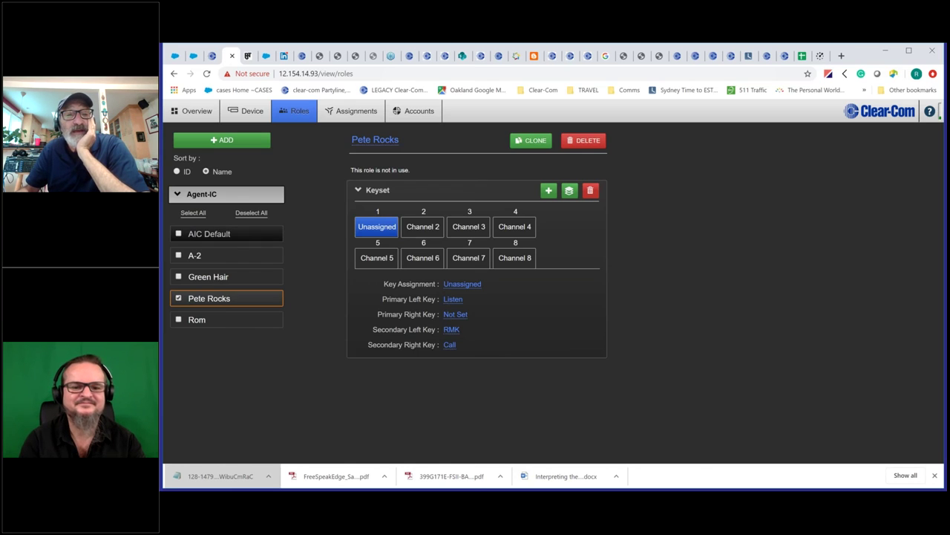
left_click(380, 234)
left_click(553, 202)
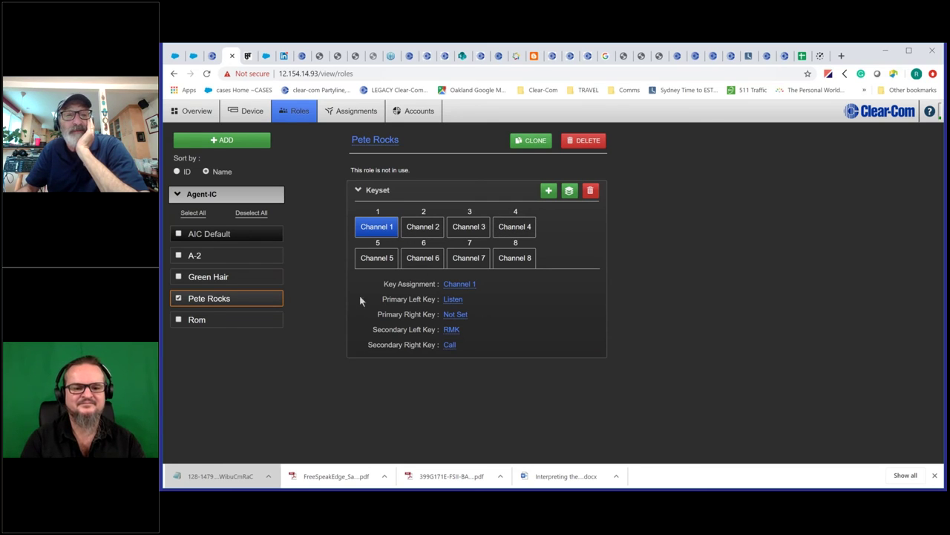
- Open the Green Hair role and assign Channels 4, 2 and 8 to keys 1, 2 and 3
left_click(203, 285)
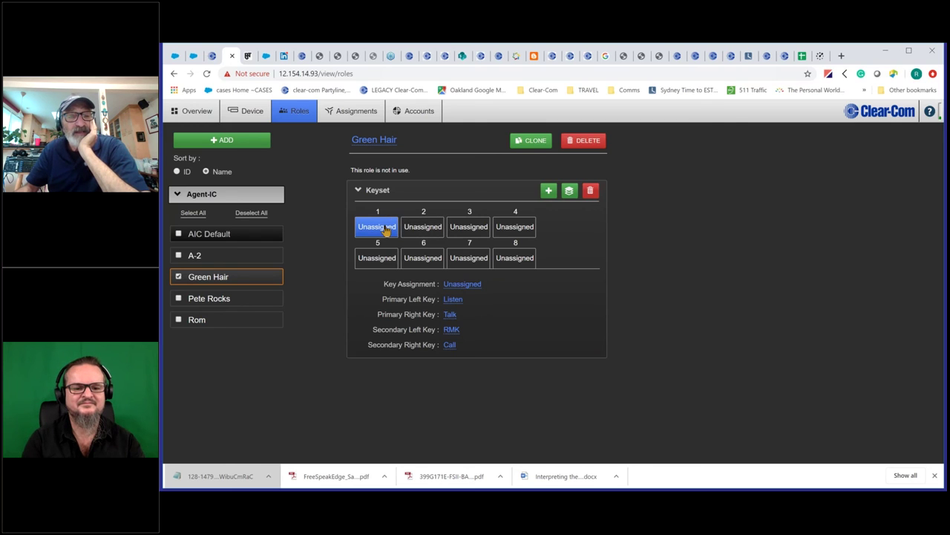
left_click(385, 232)
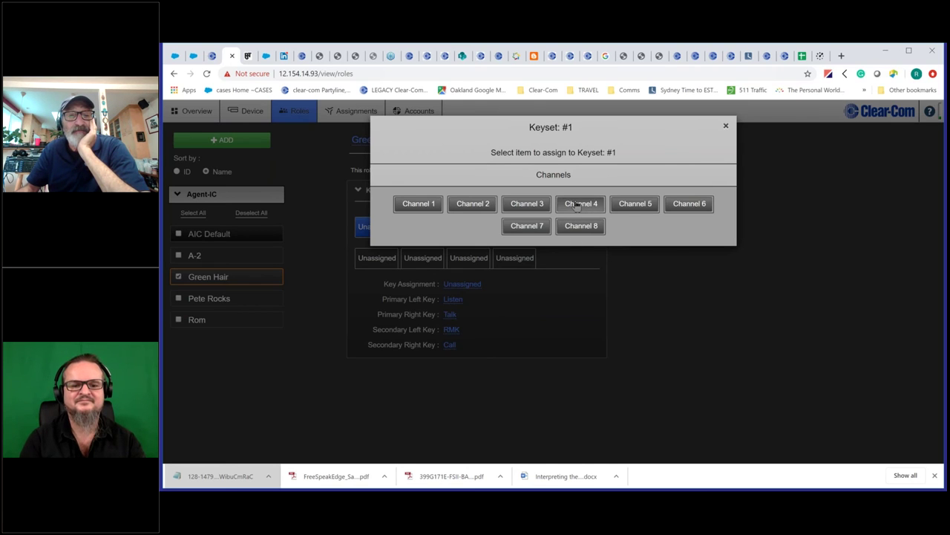
left_click(578, 205)
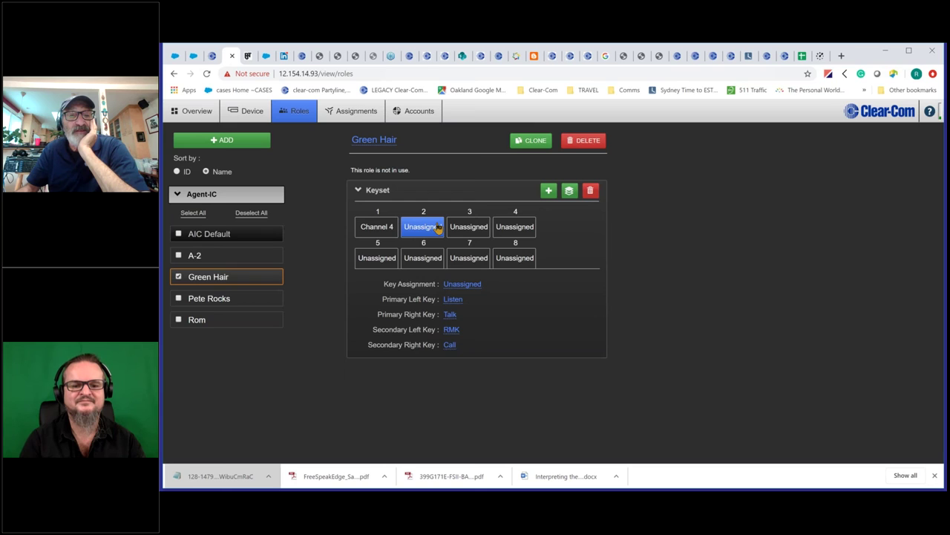
left_click(438, 228)
left_click(475, 205)
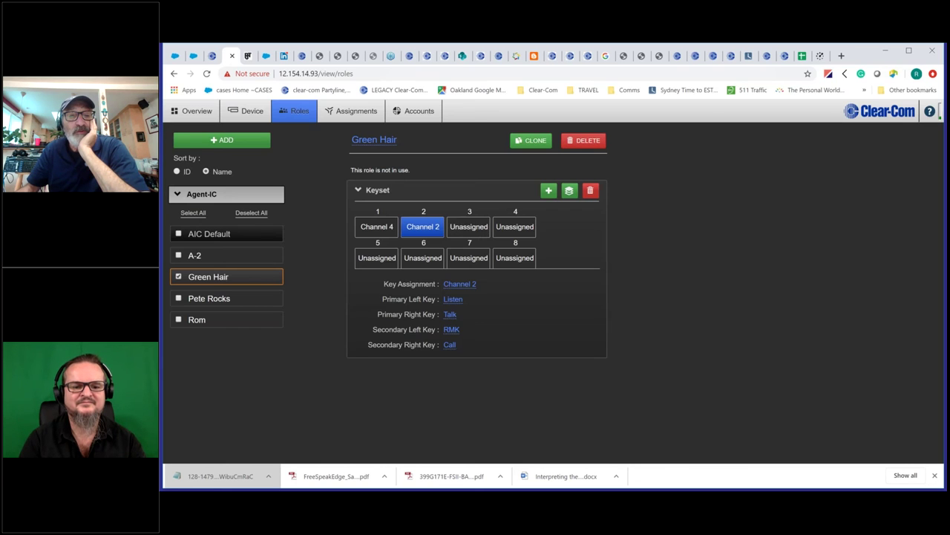
left_click(471, 231)
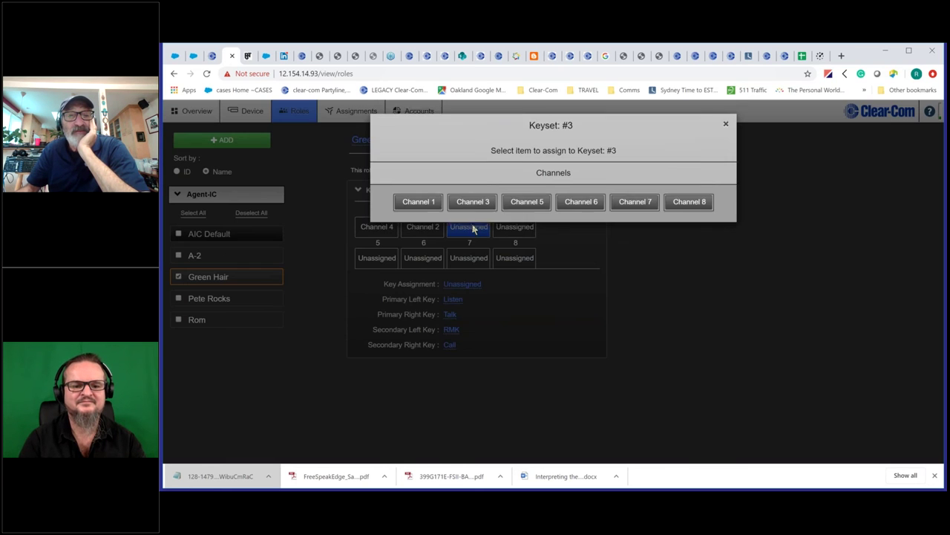
left_click(674, 205)
- Assign Channel 3 to Green Hair key 5 and Channel 5 to key 6
left_click(380, 258)
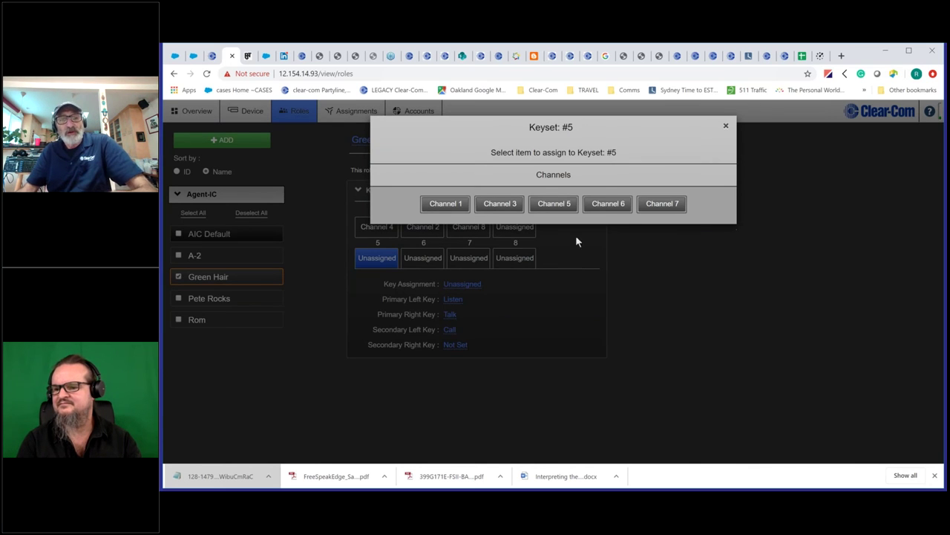
left_click(500, 205)
left_click(424, 259)
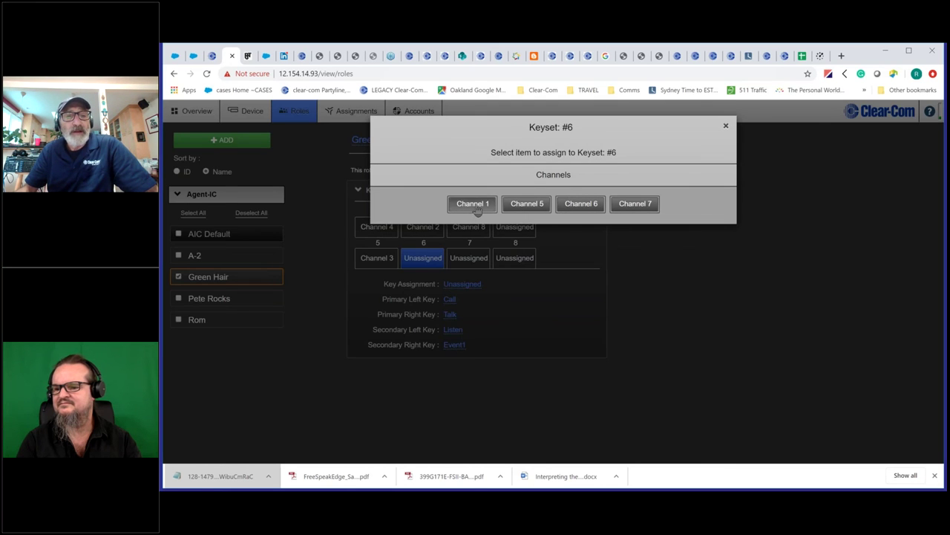
left_click(473, 204)
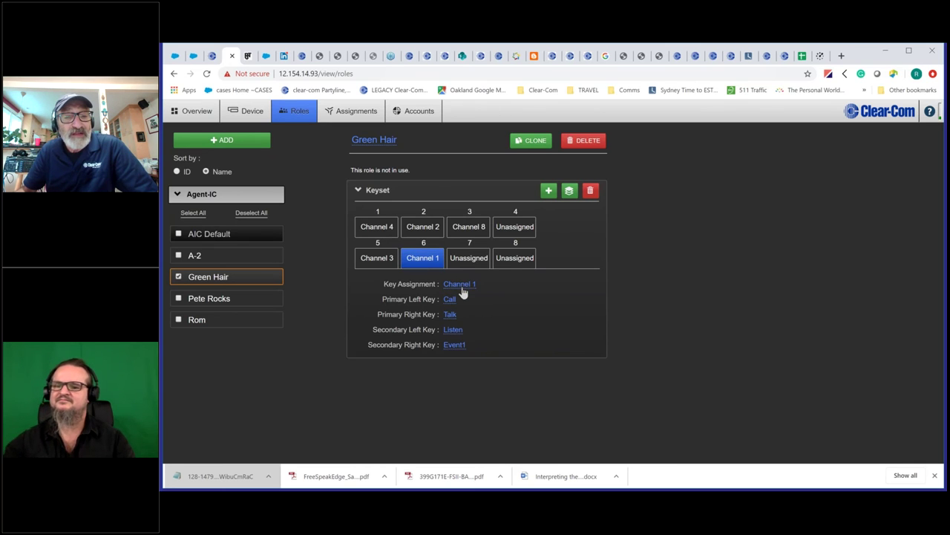
left_click(462, 287)
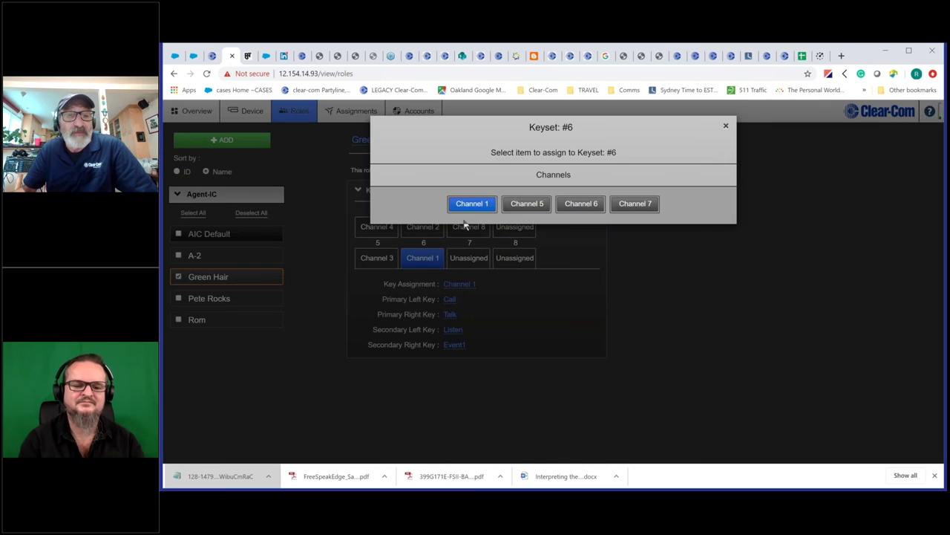
left_click(526, 204)
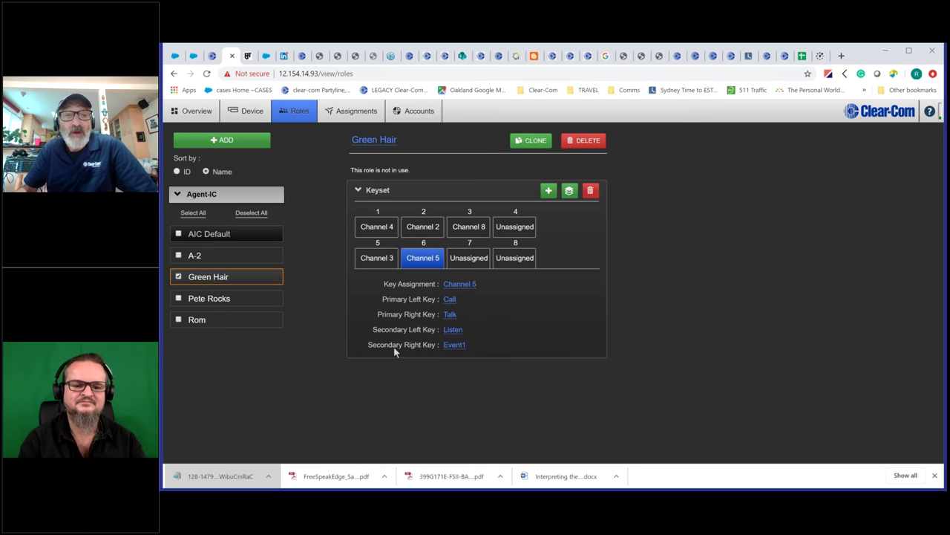
- Leave the primary left key function at Call and set key 1's primary right key to Not Set
left_click(451, 300)
left_click(455, 300)
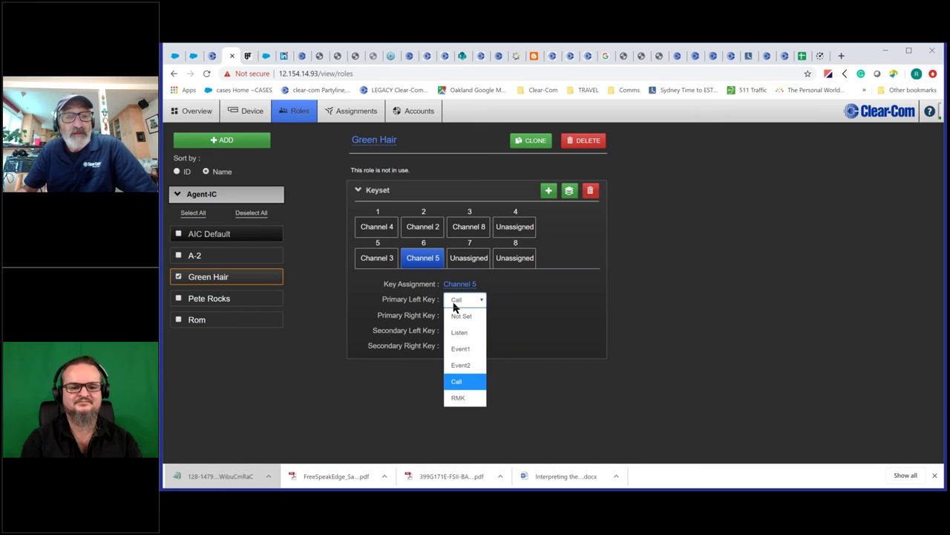
left_click(508, 296)
left_click(508, 296)
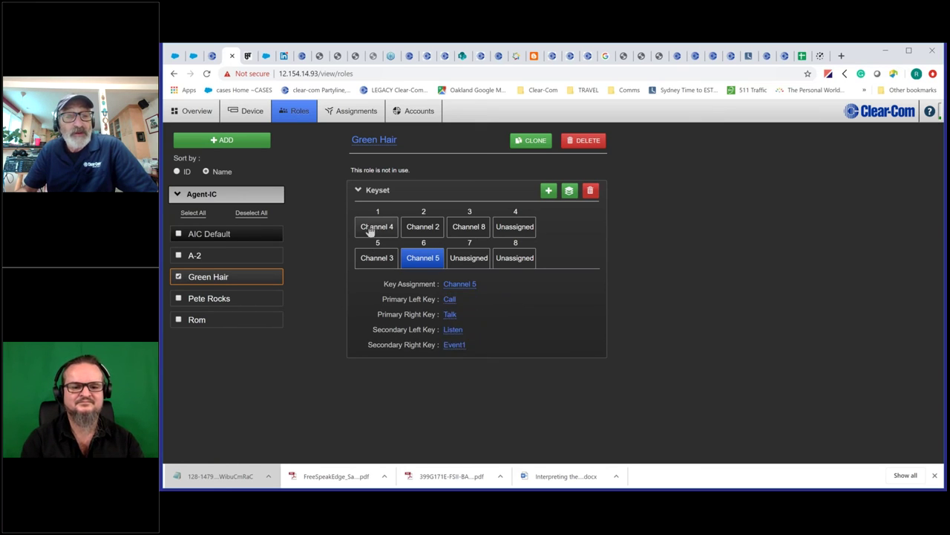
left_click(369, 231)
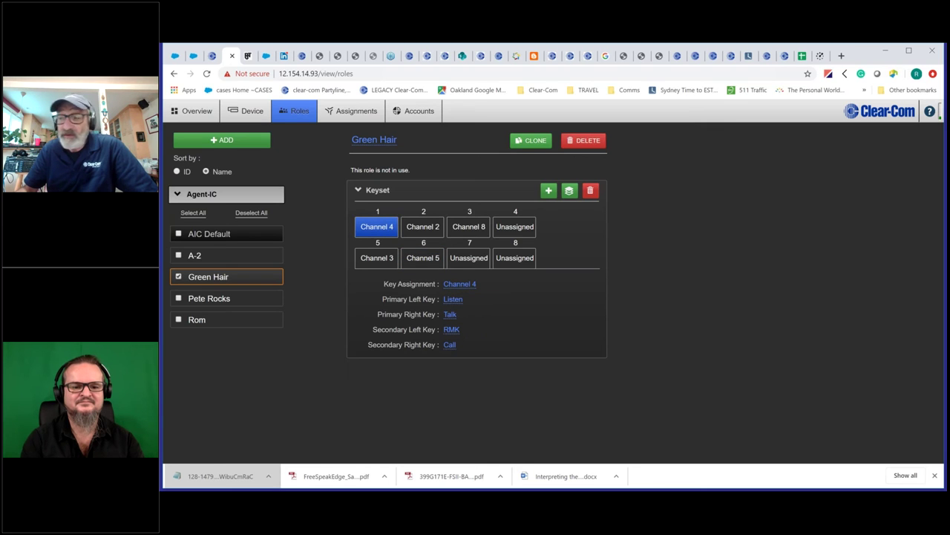
left_click(451, 314)
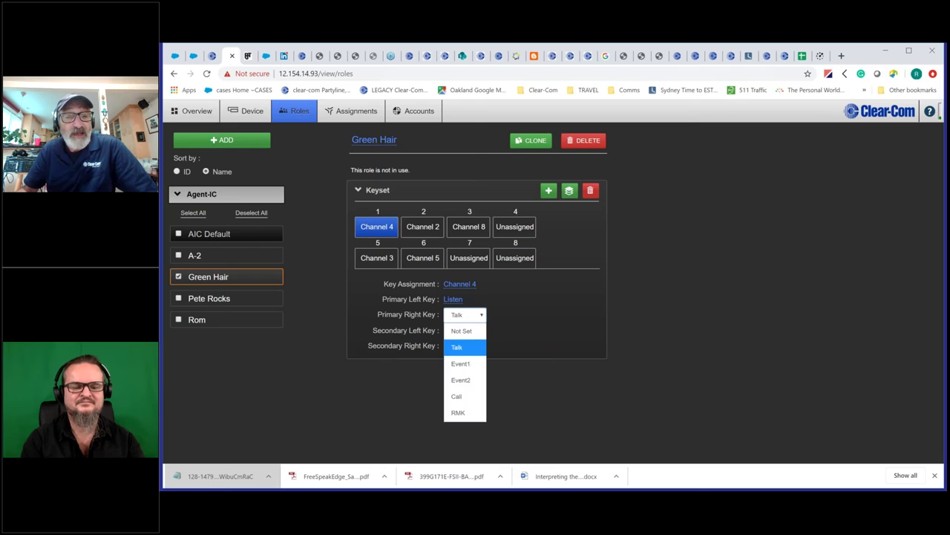
left_click(458, 332)
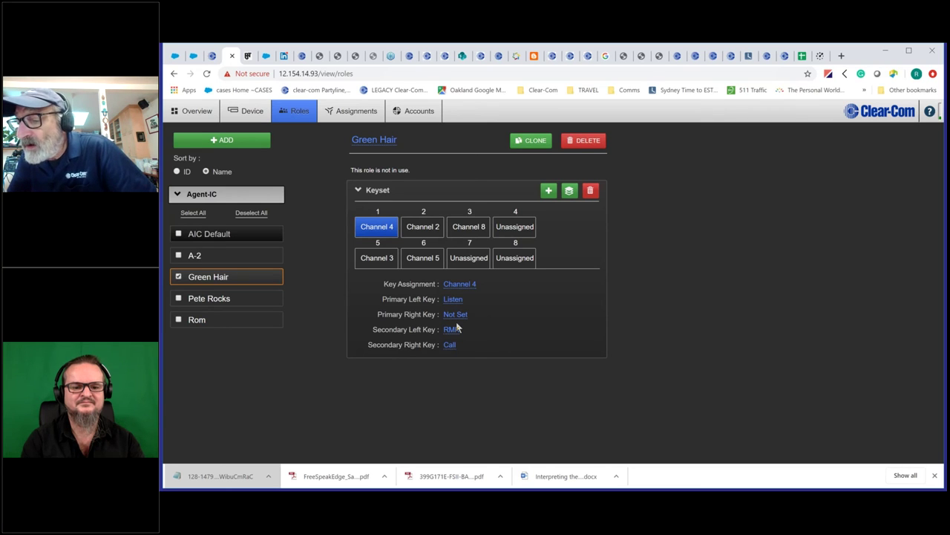
- Set key 1's secondary left and secondary right key functions to Not Set
left_click(451, 330)
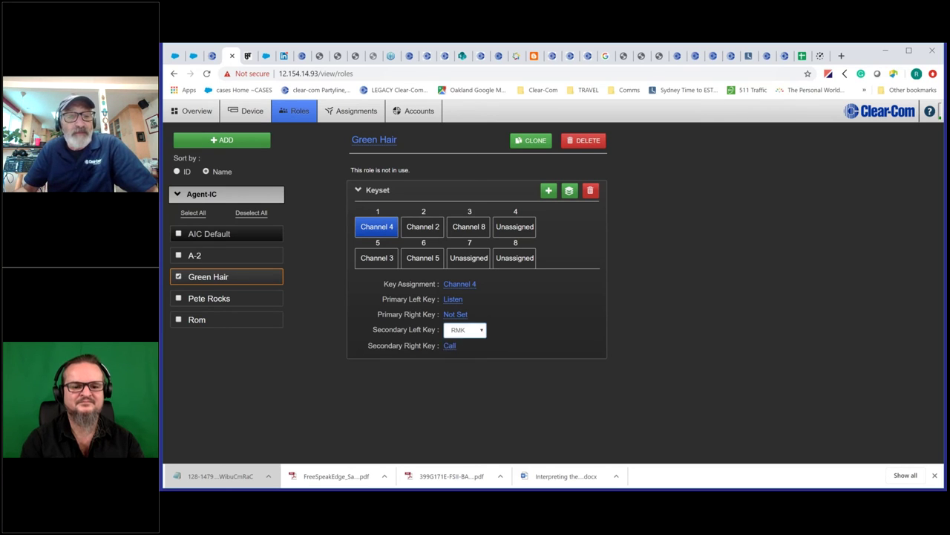
left_click(456, 334)
left_click(459, 346)
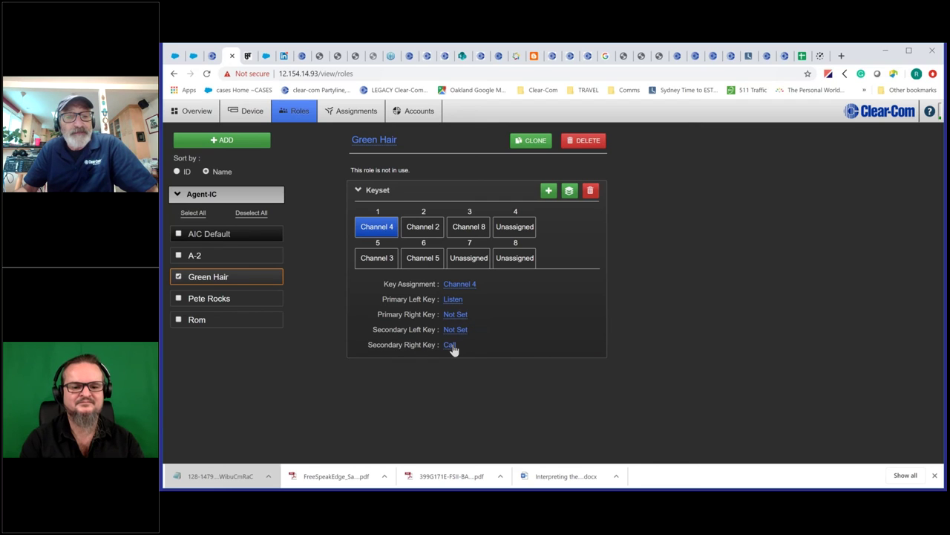
left_click(454, 346)
left_click(454, 346)
left_click(457, 360)
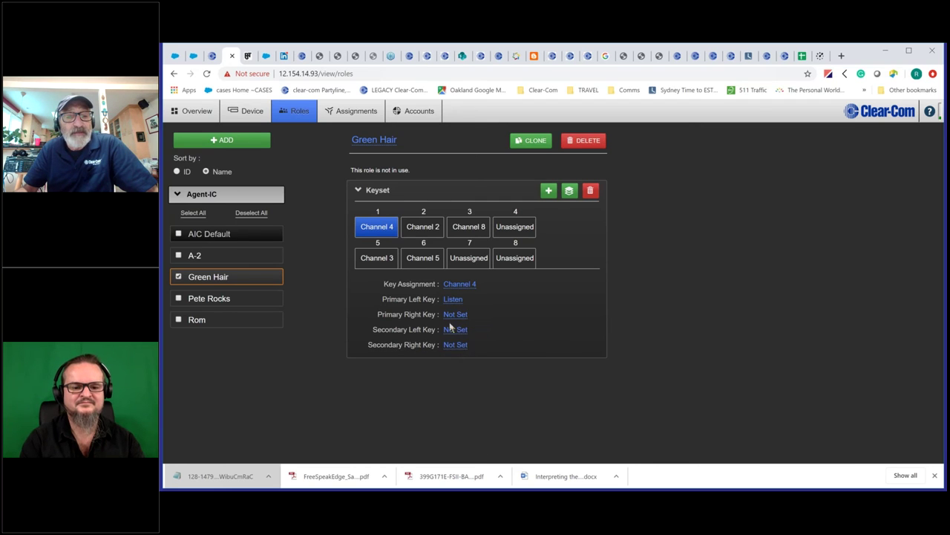
left_click(424, 230)
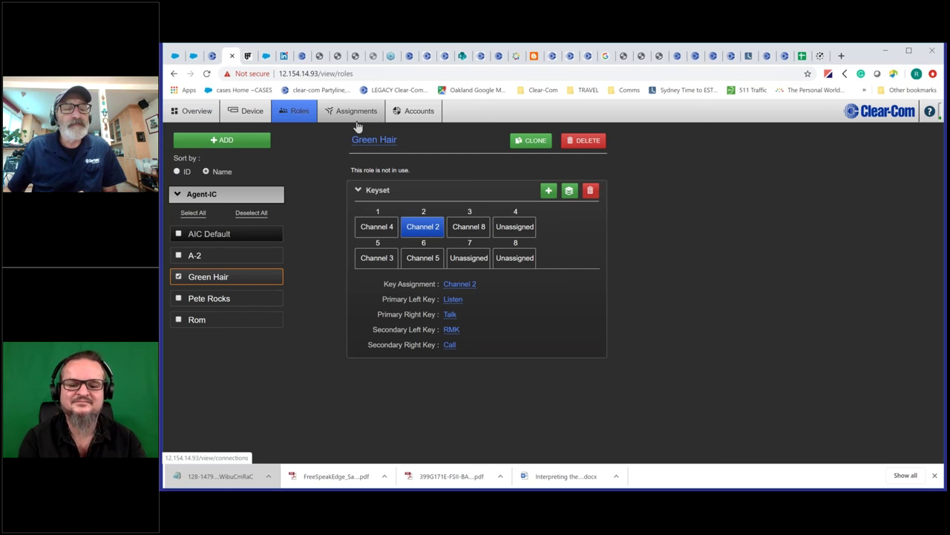
- Check the device's licensed features, then start a blank new row in the Agent-IC Users list
left_click(412, 112)
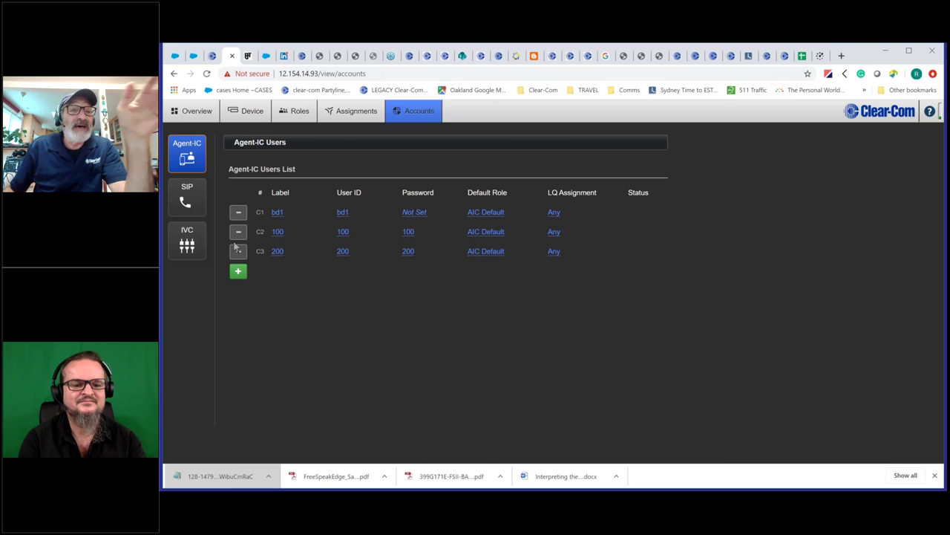
left_click(241, 111)
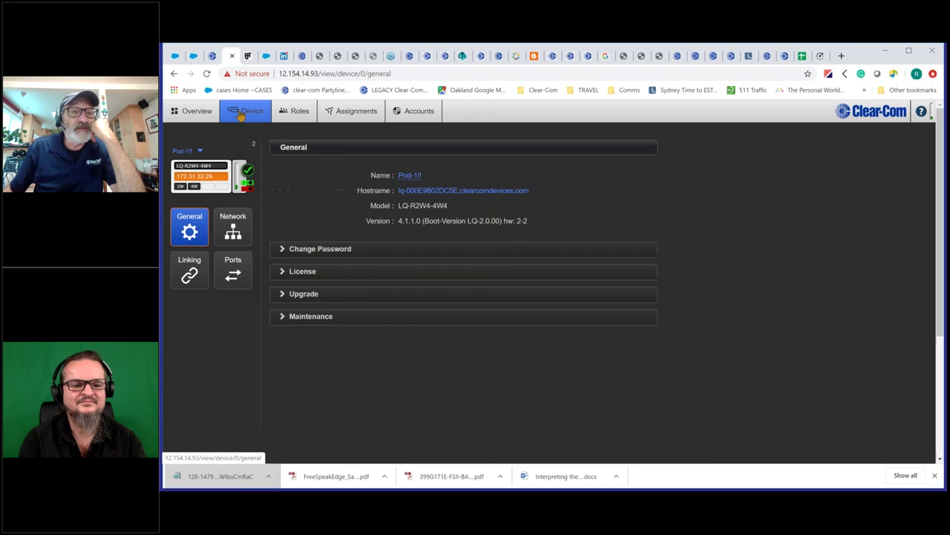
left_click(284, 274)
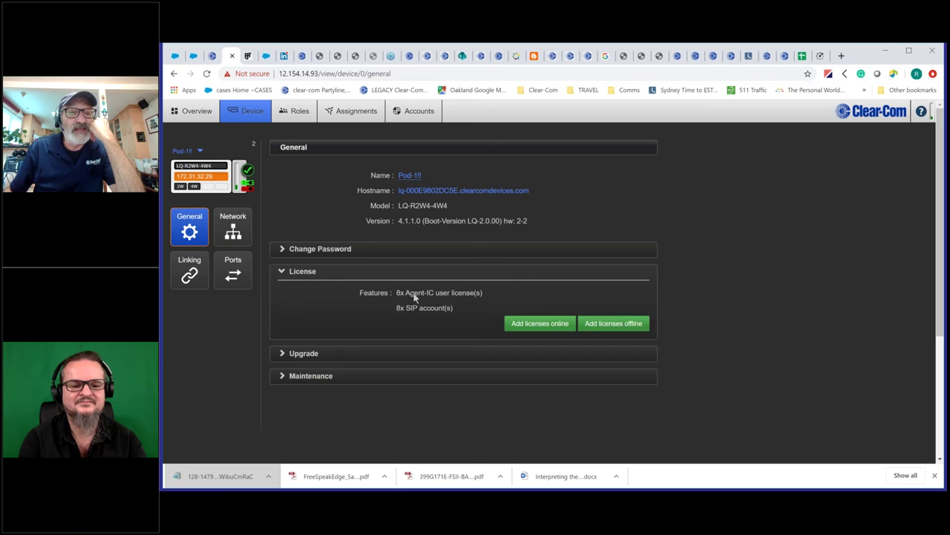
left_click(416, 117)
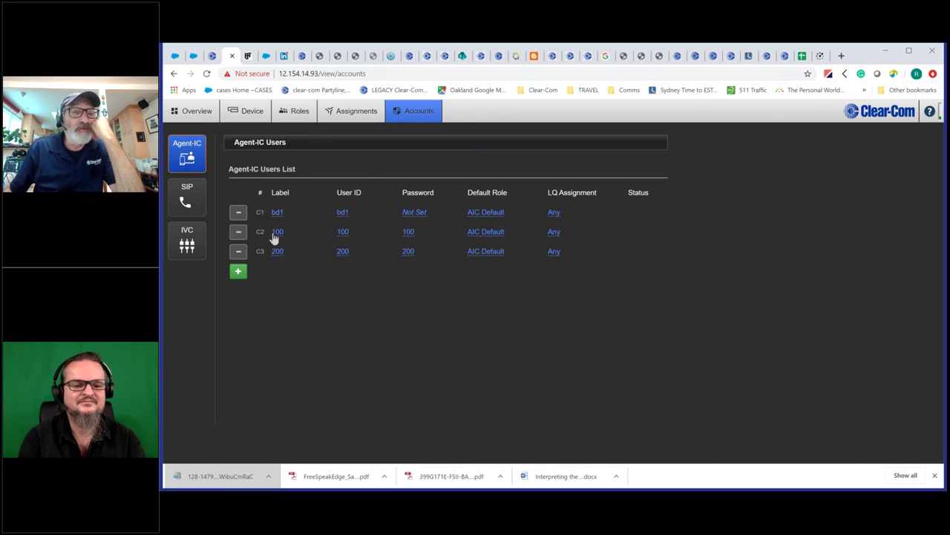
left_click(238, 274)
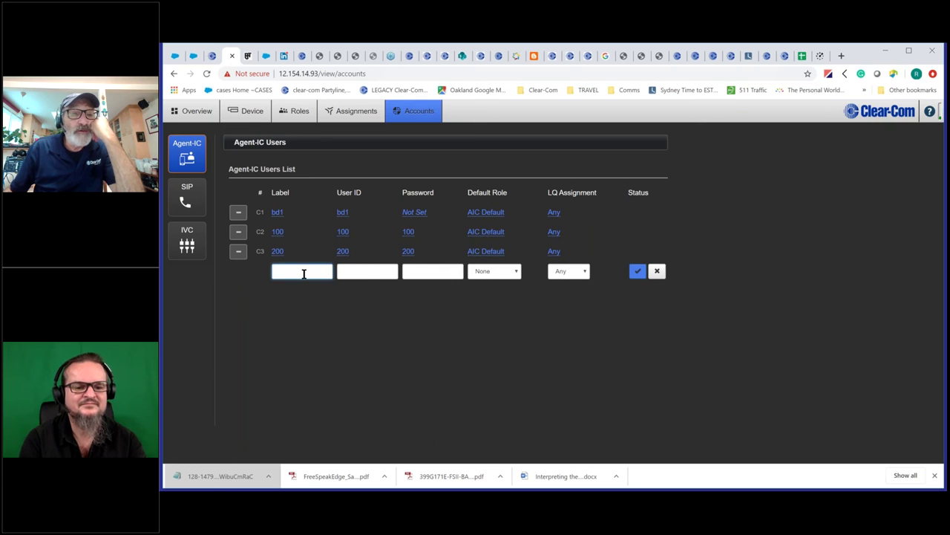
- Enter the new user's name as the label and its lowercase form as User ID, leaving the password blank
left_click(303, 273)
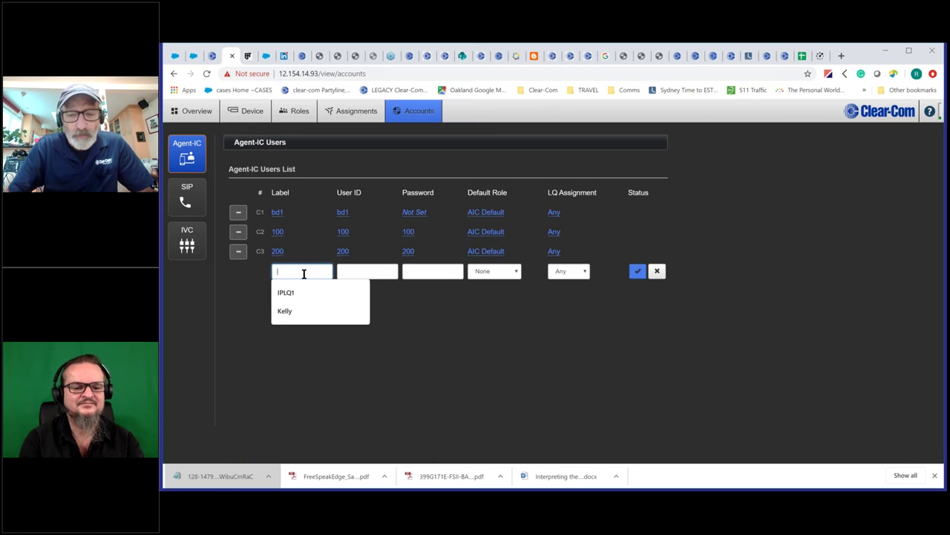
type("Paul")
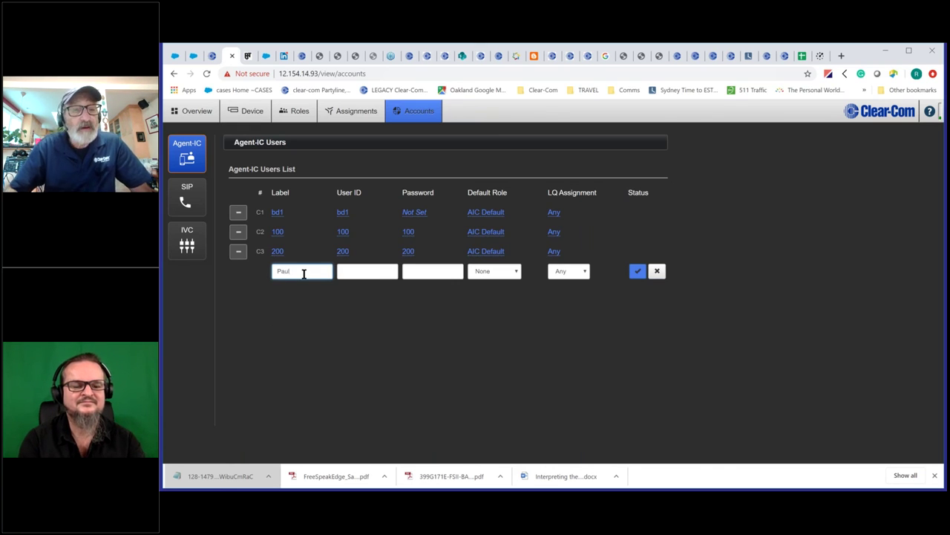
key("Tab")
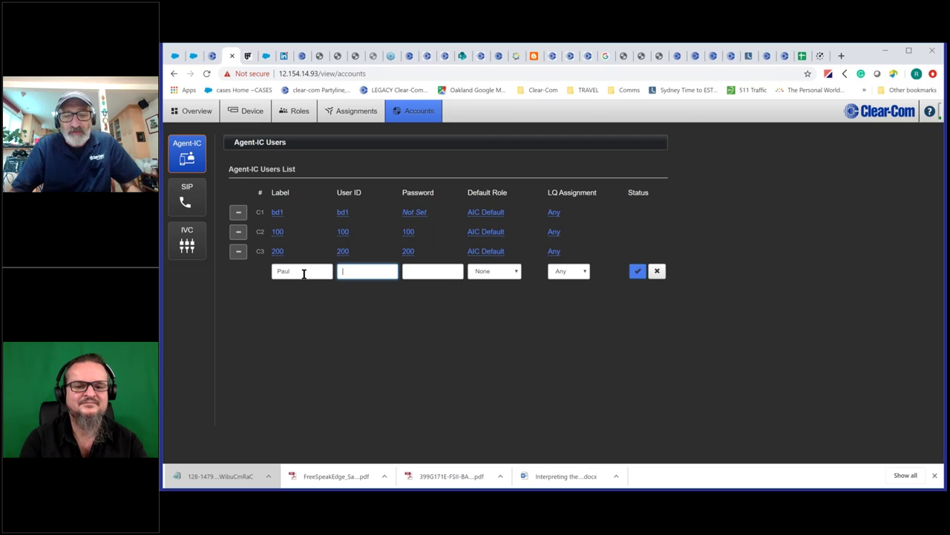
type("paul")
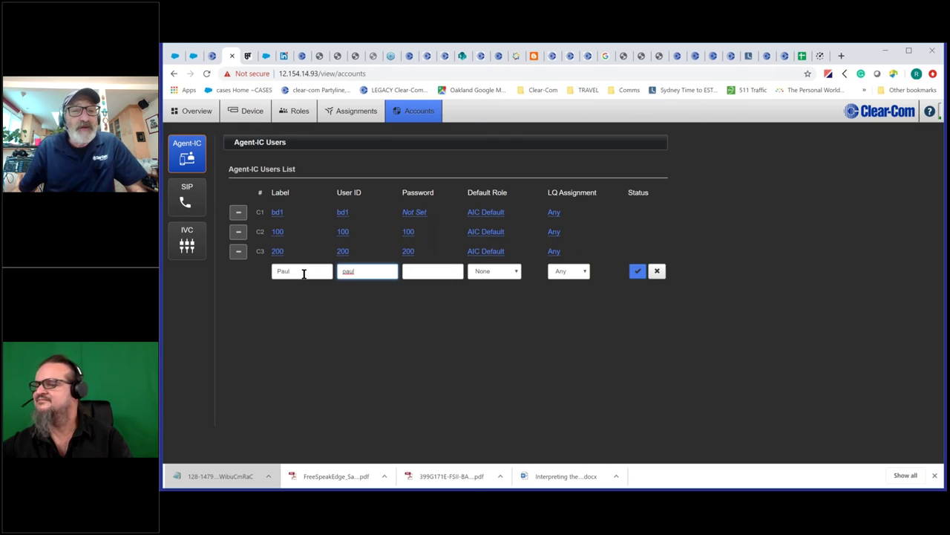
left_click(441, 271)
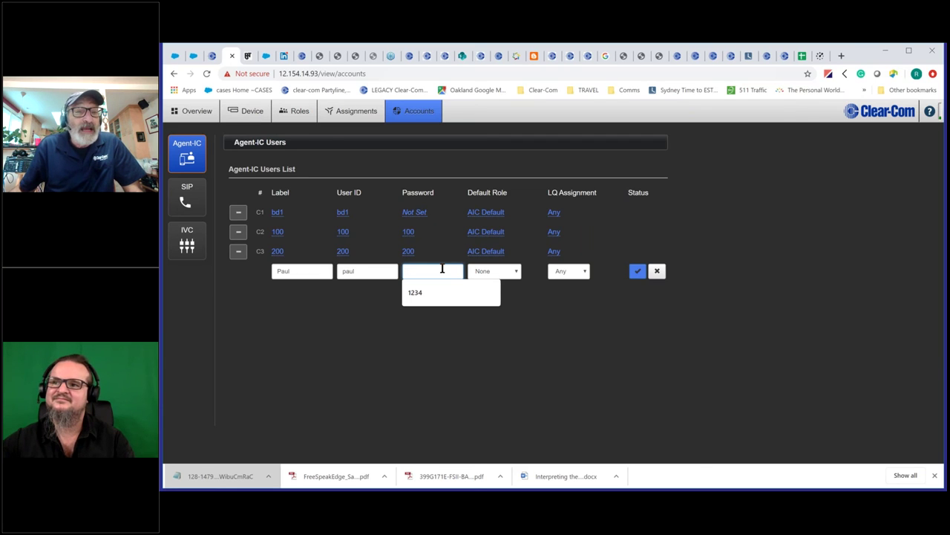
left_click(514, 316)
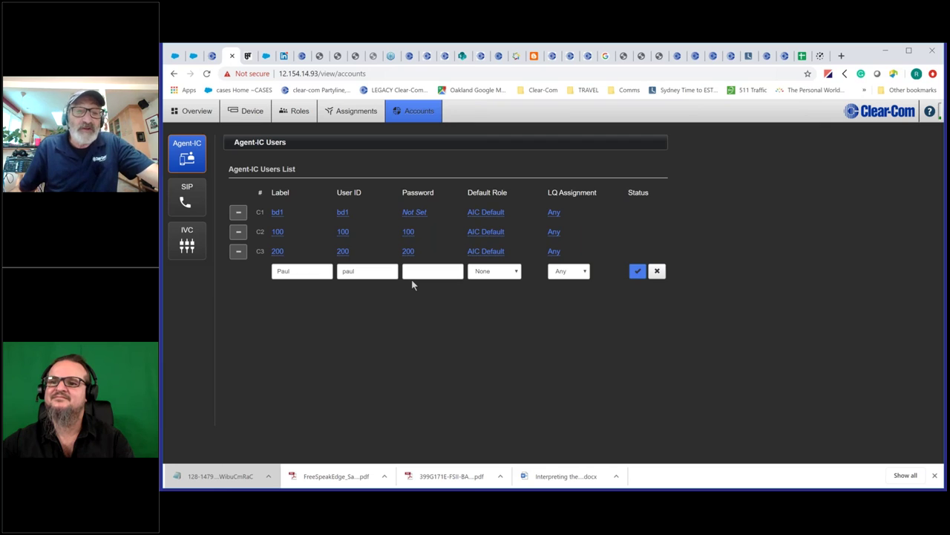
- Give the fourth user role A-2 and LQ assignment biggus, save it as C4, and add a blank row
left_click(513, 272)
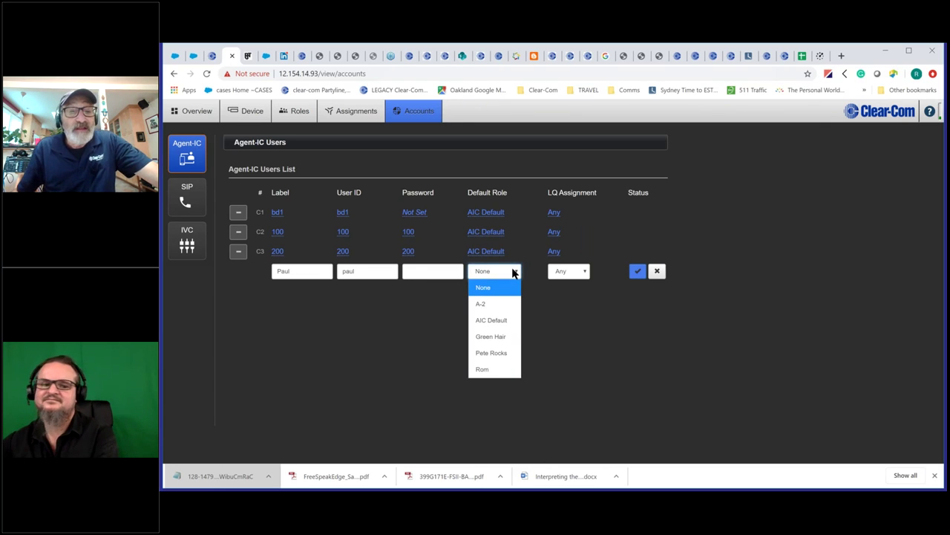
left_click(513, 315)
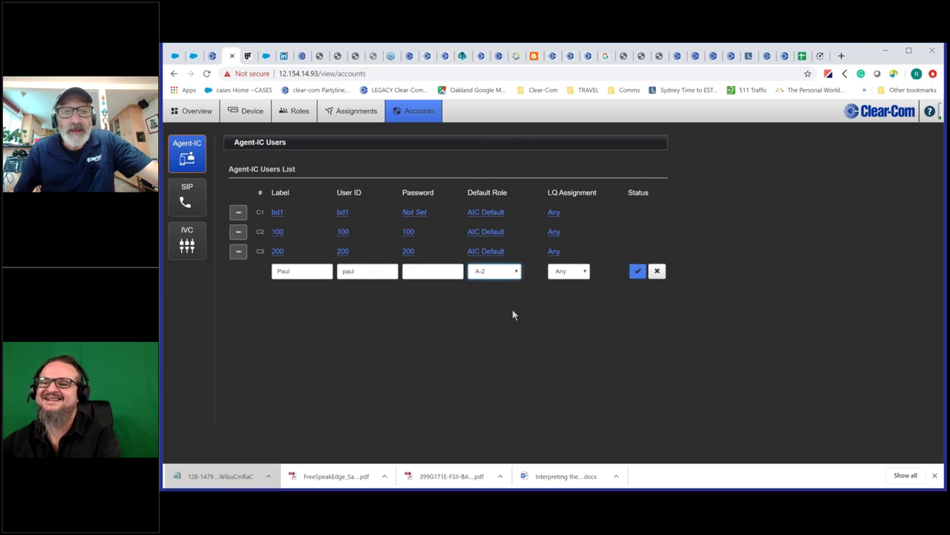
left_click(585, 273)
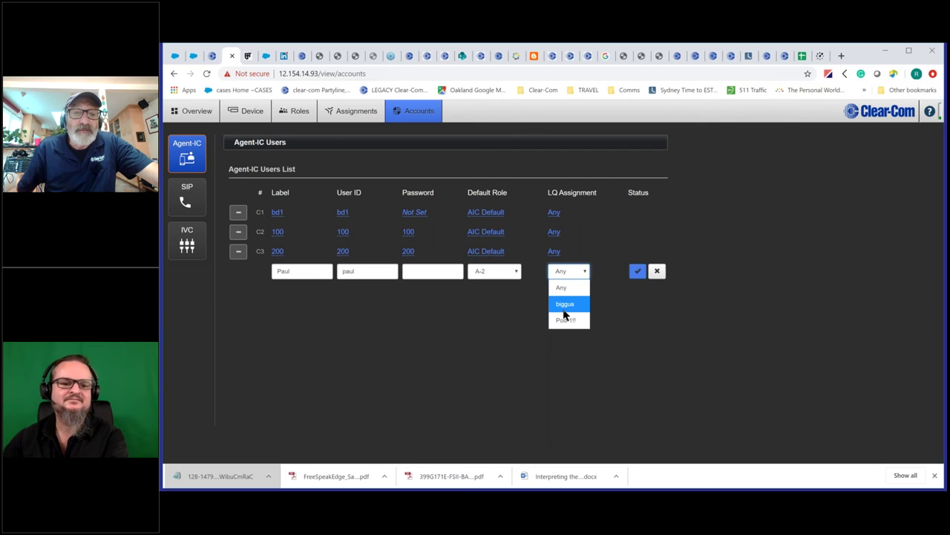
left_click(637, 271)
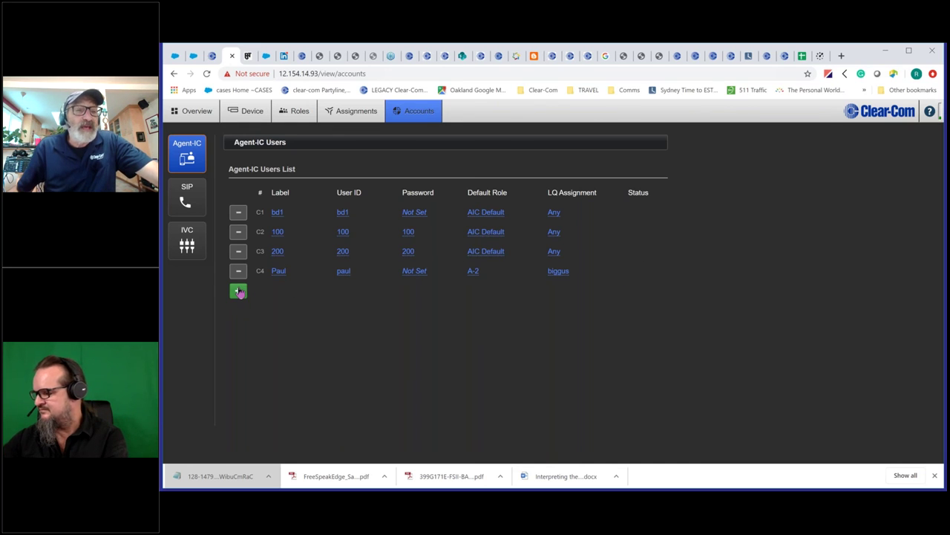
left_click(238, 292)
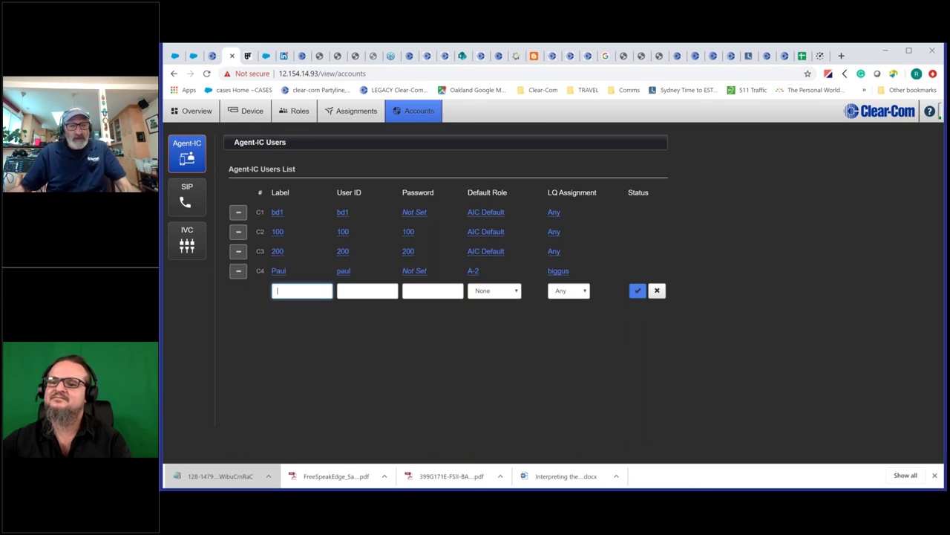
- Enter the user's name, user ID and password, choose role Green Hair and LQ unit biggus, and save
type("Ma")
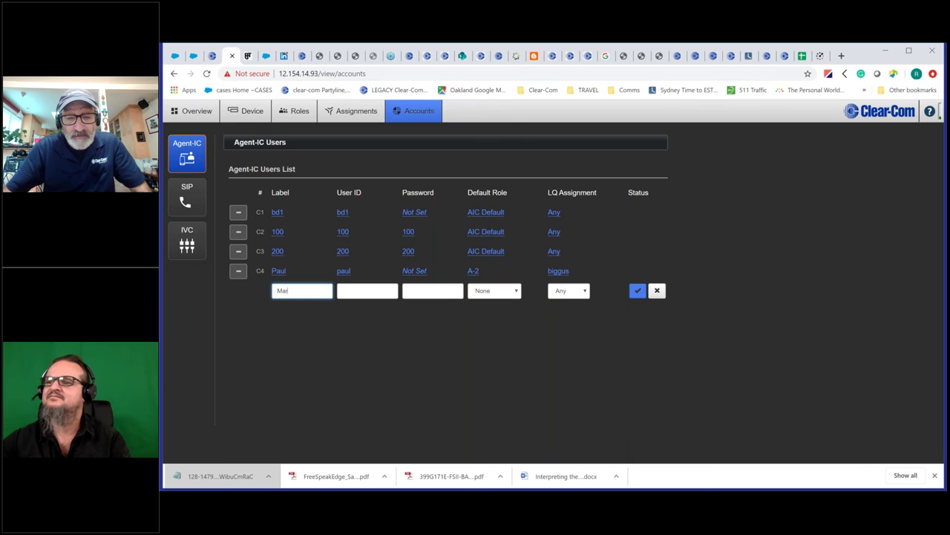
type("rty")
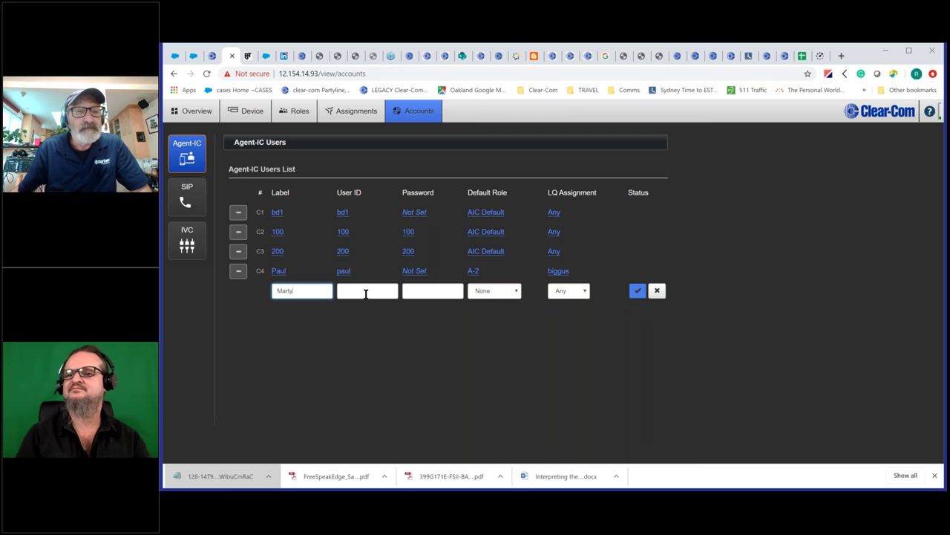
left_click(366, 293)
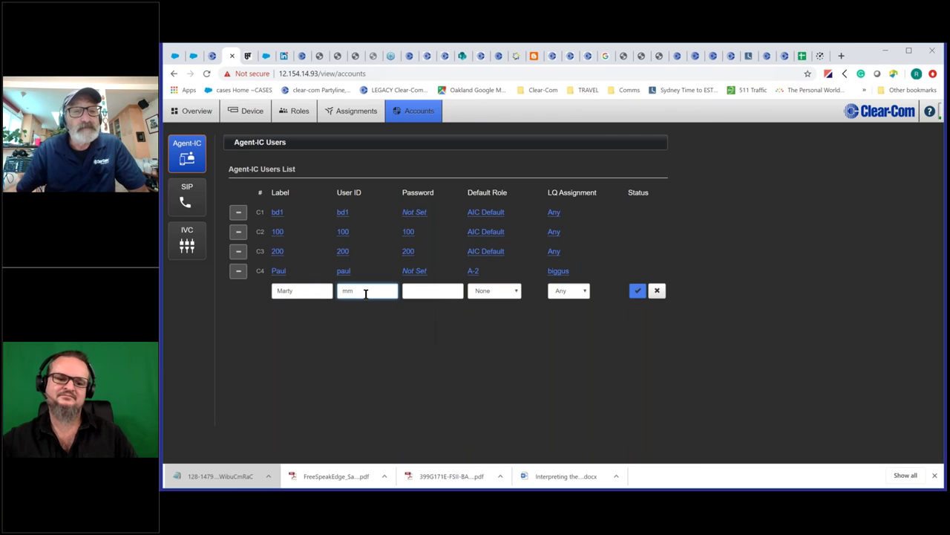
left_click(424, 292)
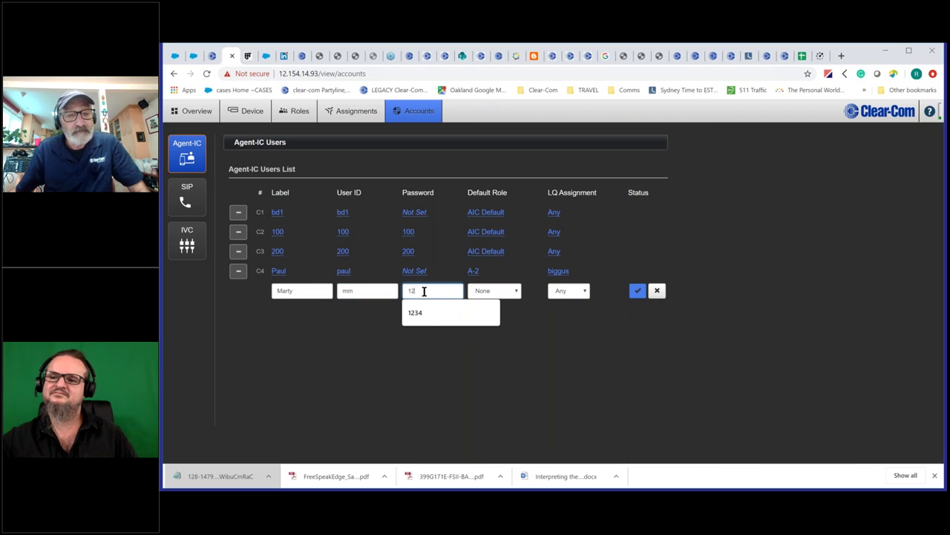
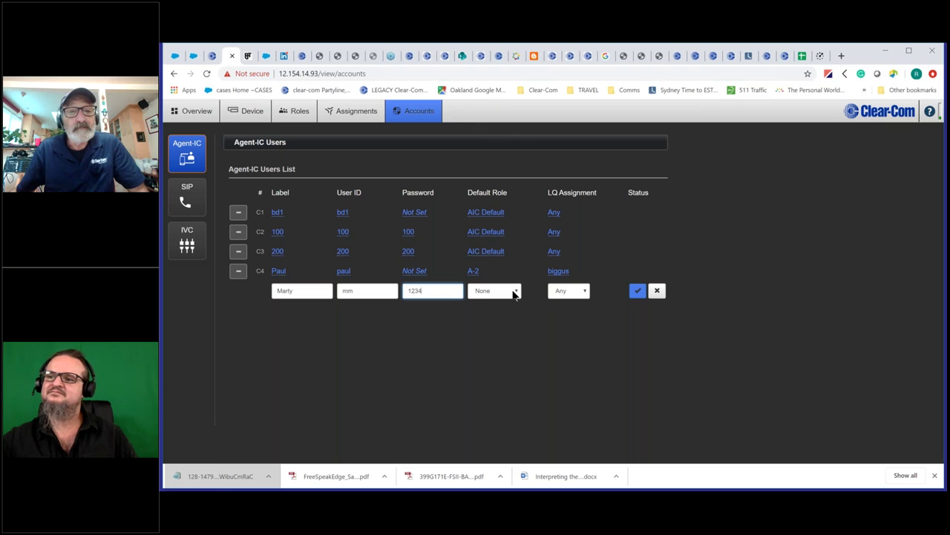
left_click(514, 292)
left_click(505, 356)
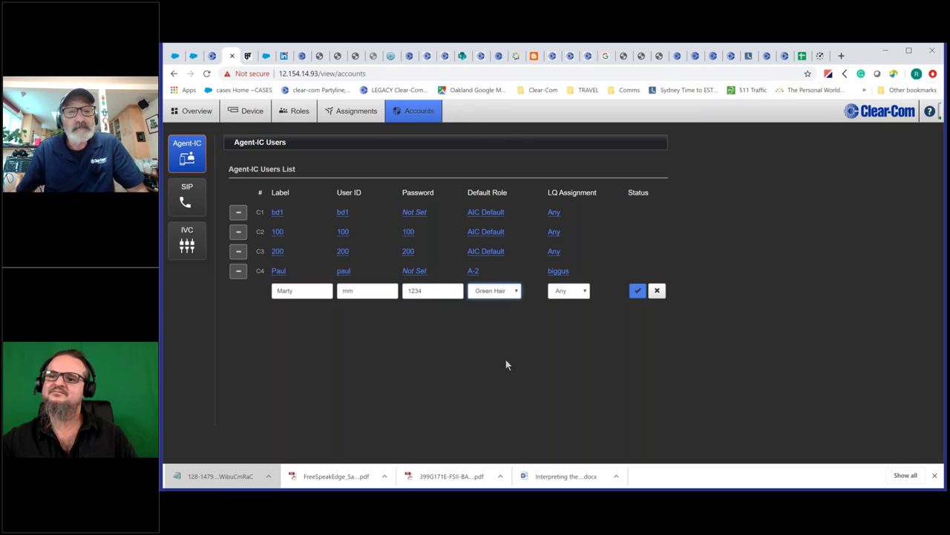
left_click(585, 292)
left_click(566, 324)
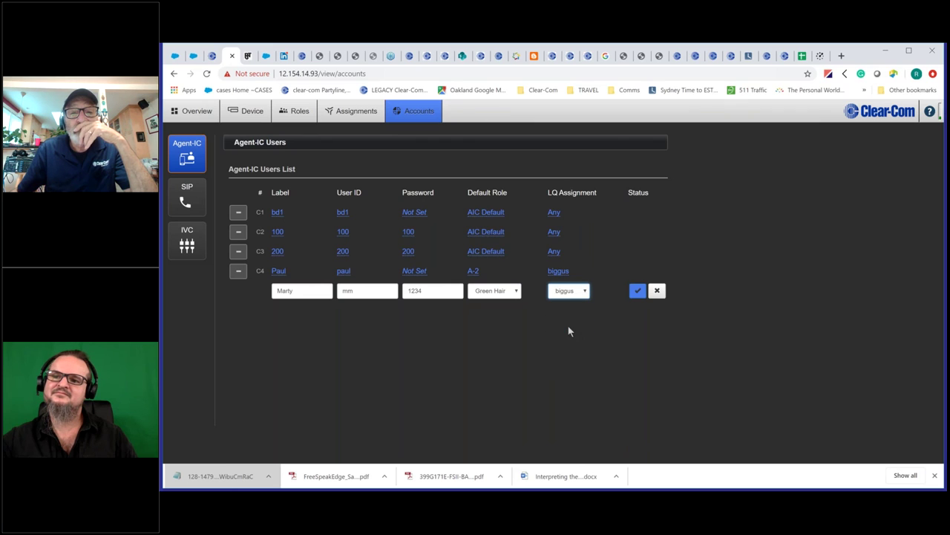
left_click(638, 293)
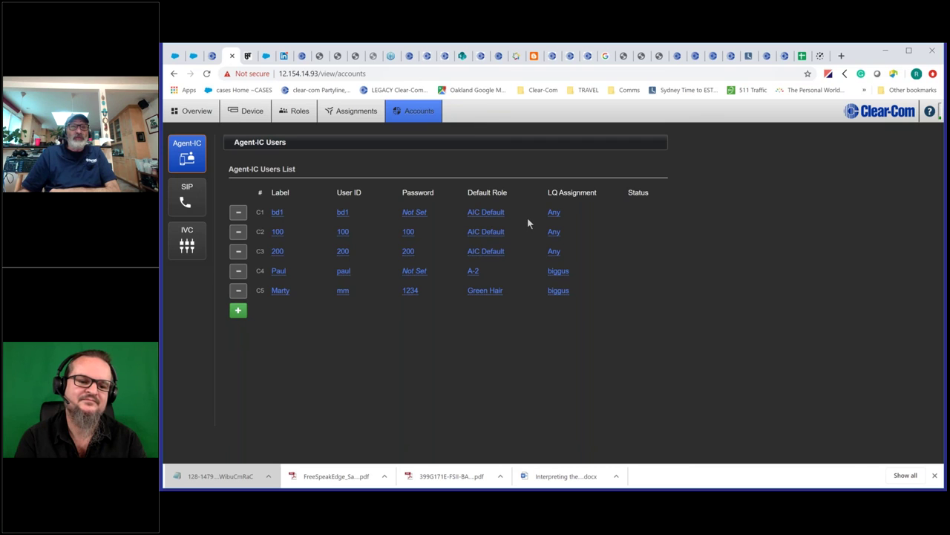
- Change user C1's default role to Rom and save the row
left_click(490, 215)
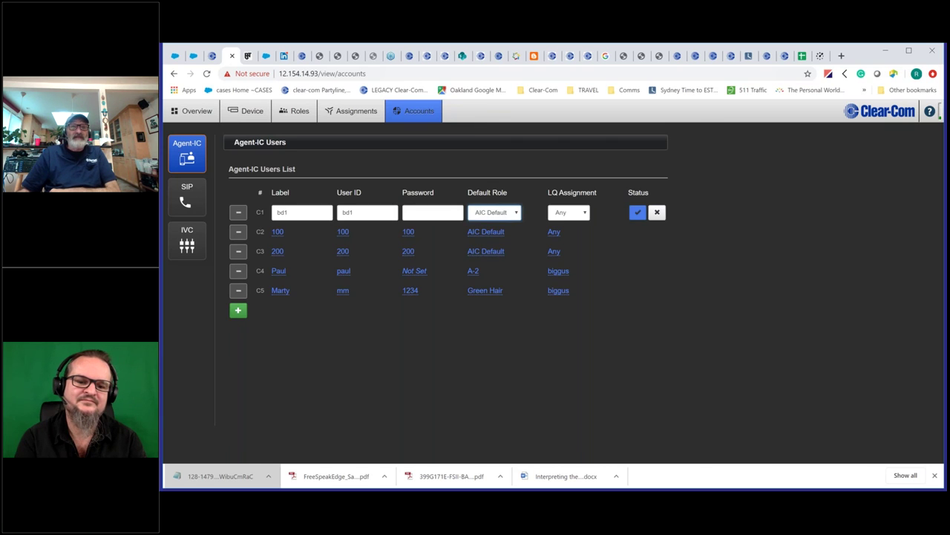
left_click(492, 213)
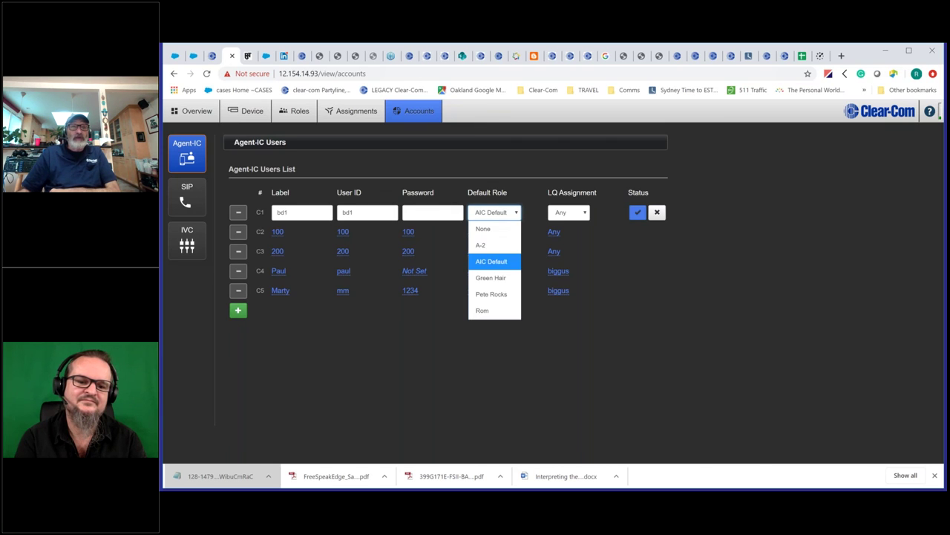
left_click(484, 310)
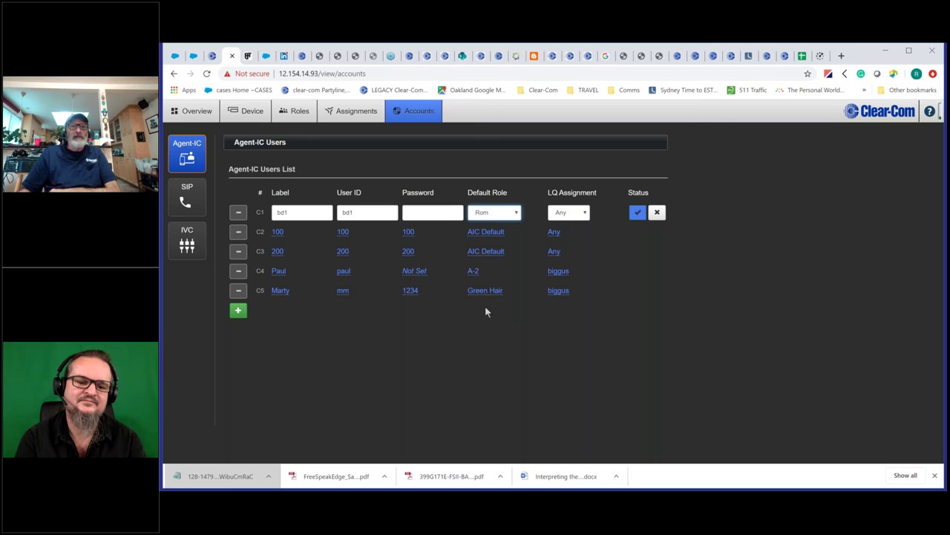
left_click(637, 212)
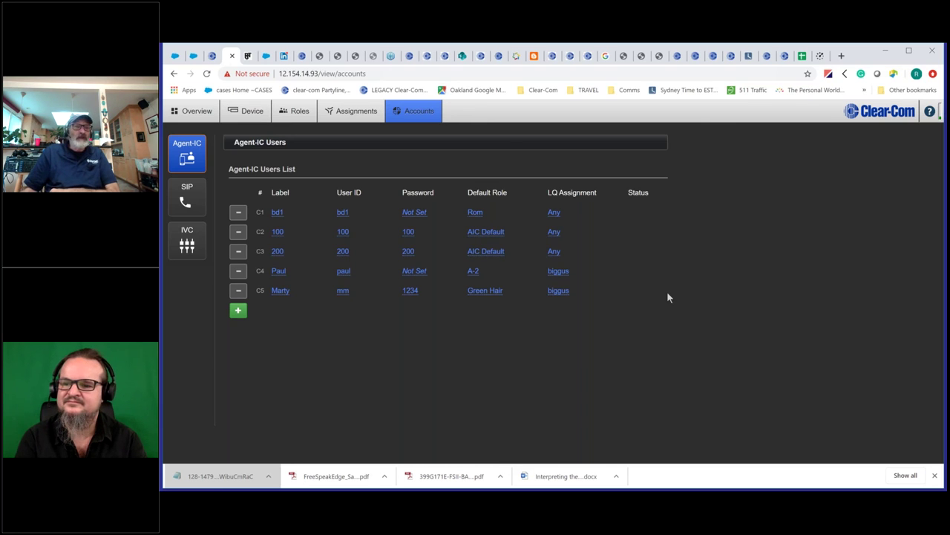
left_click(245, 111)
left_click(200, 150)
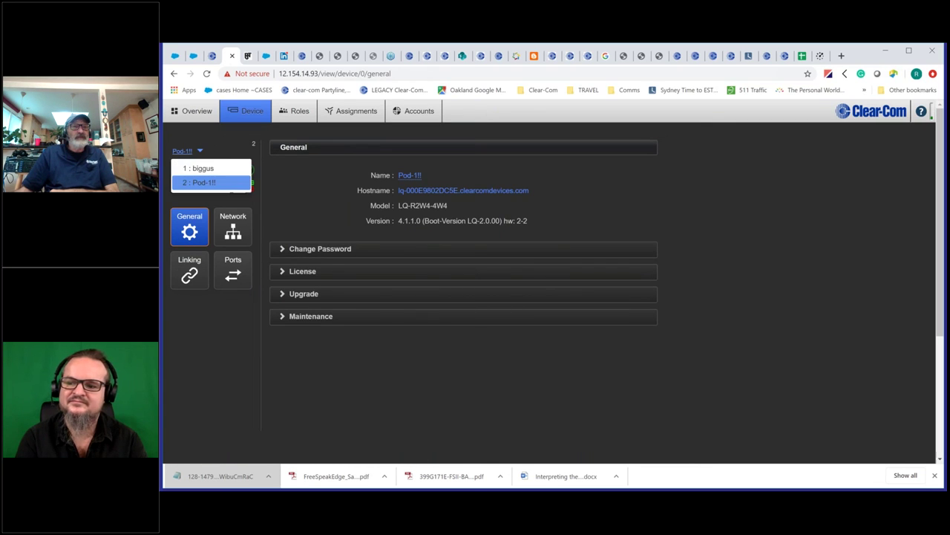
left_click(199, 151)
left_click(199, 151)
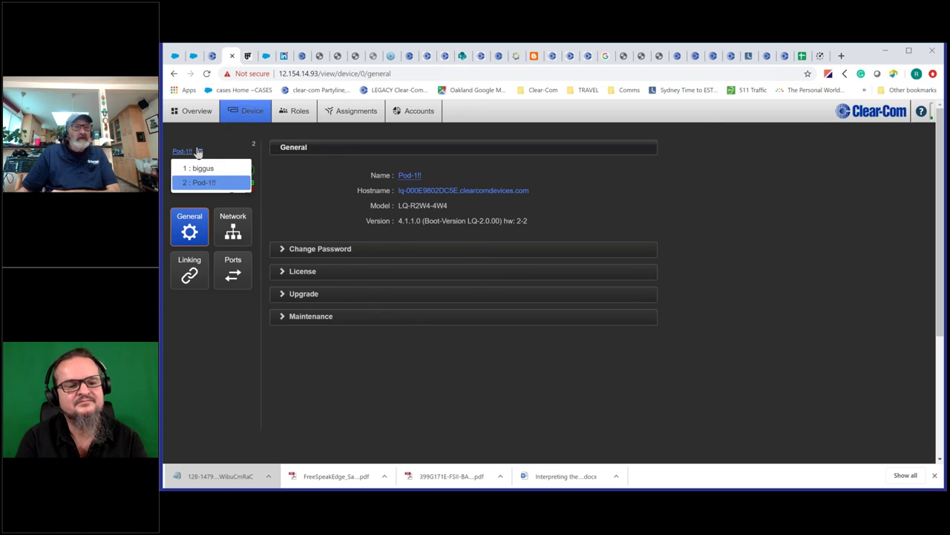
left_click(211, 169)
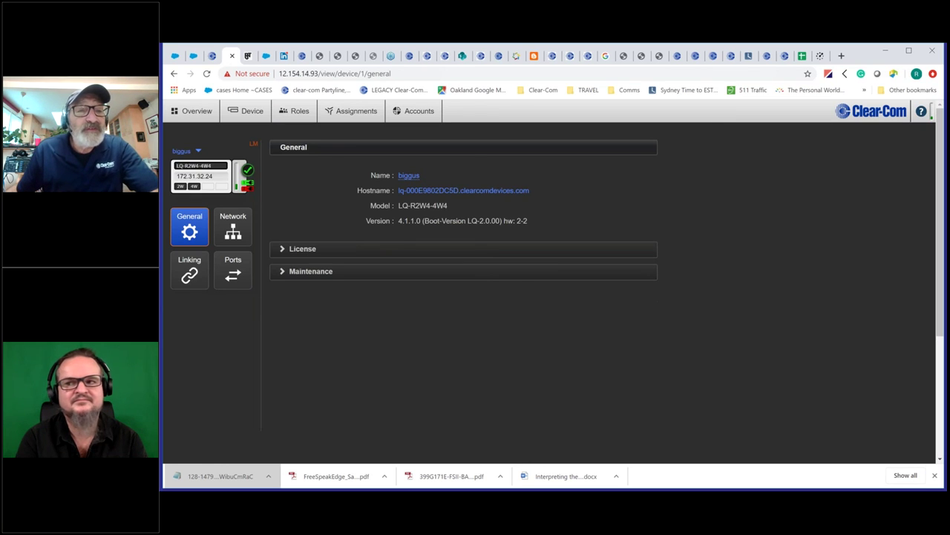
left_click(414, 112)
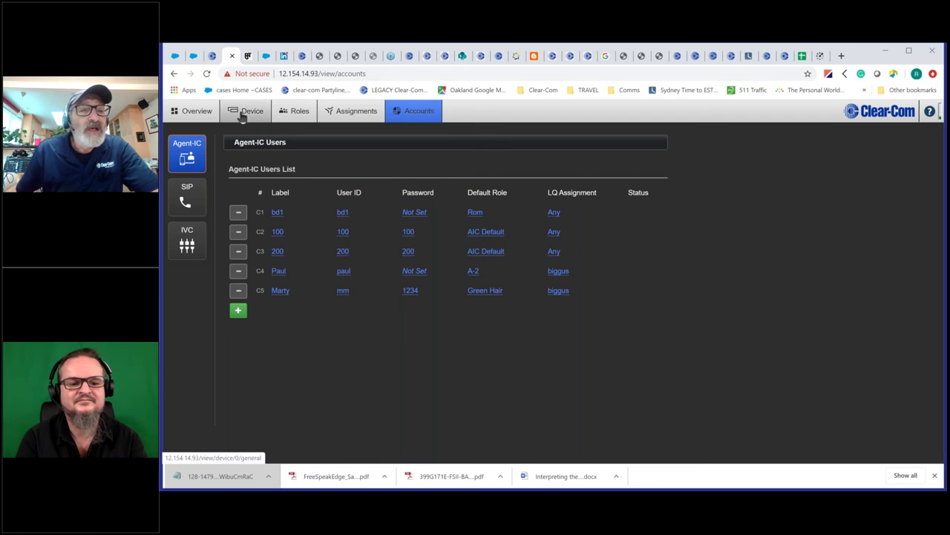
- Relabel user C2 as Rom with User ID rom
left_click(280, 233)
type("ROm")
key("BackSpace")
key("BackSpace")
type("om")
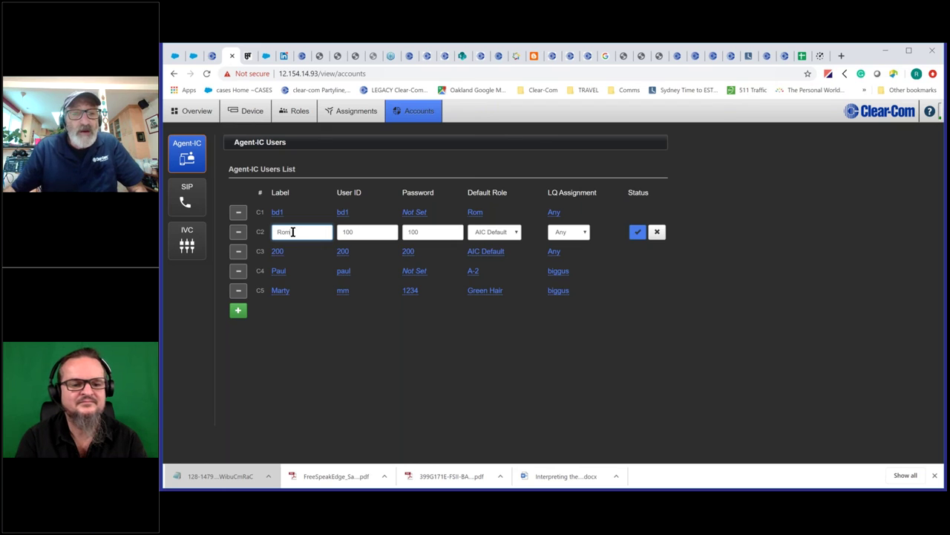
left_click(355, 232)
key("ctrl+a")
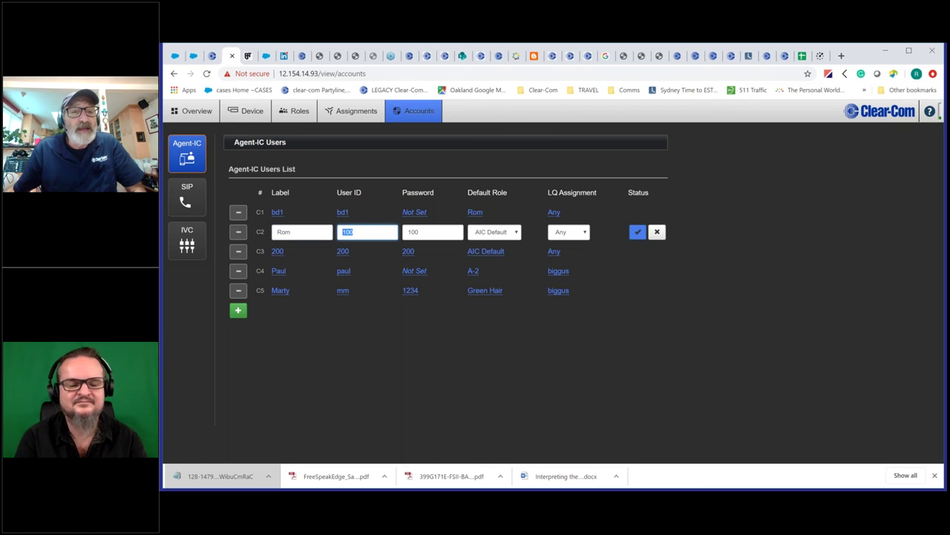
type("rom")
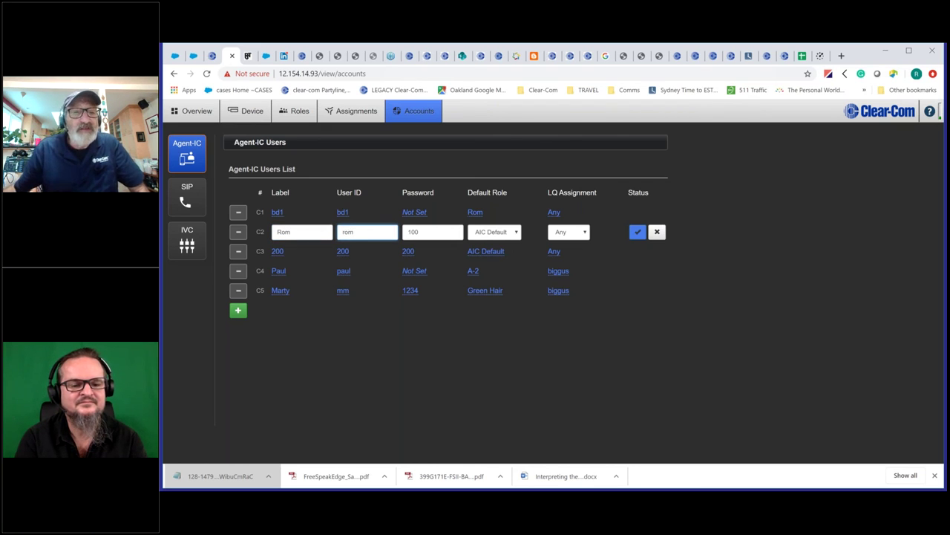
- Give C2 a new password and the Rom default role, then save it
left_click(422, 232)
key("ctrl+a")
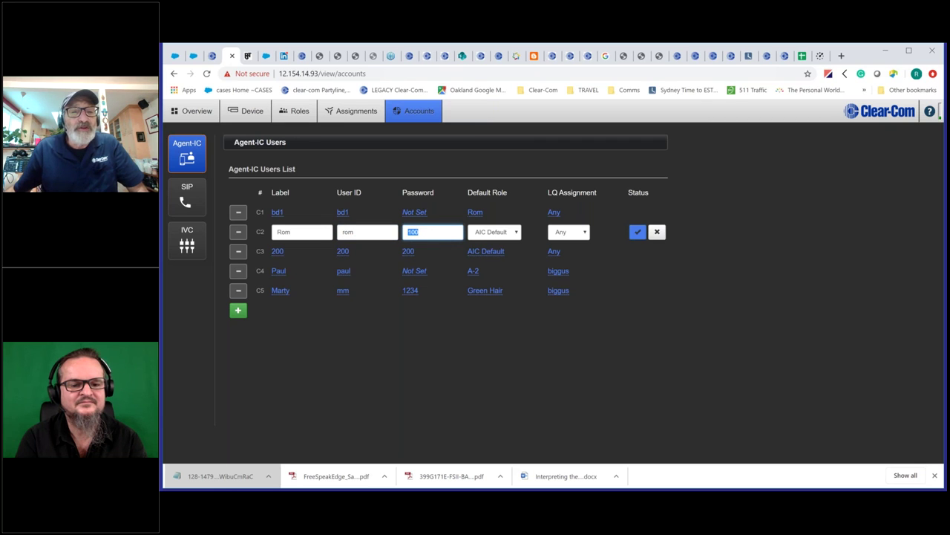
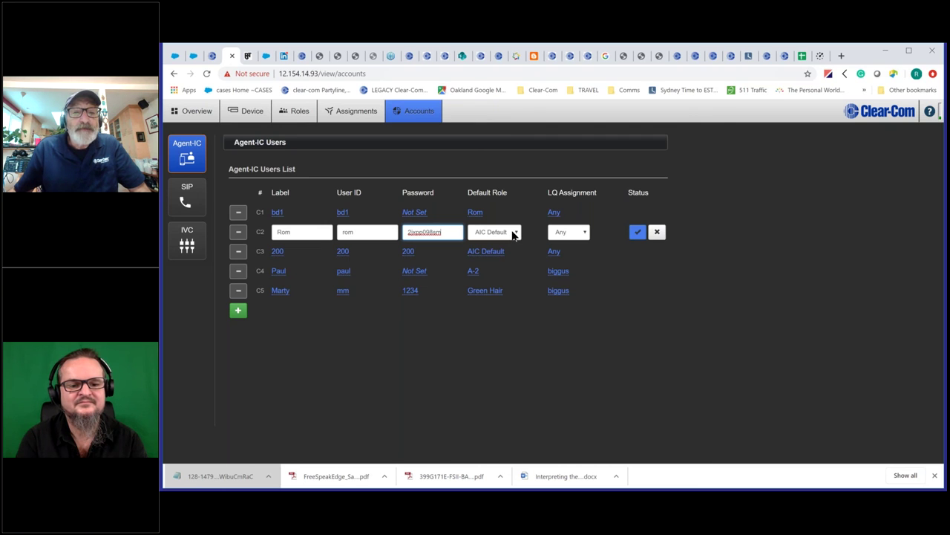
left_click(512, 232)
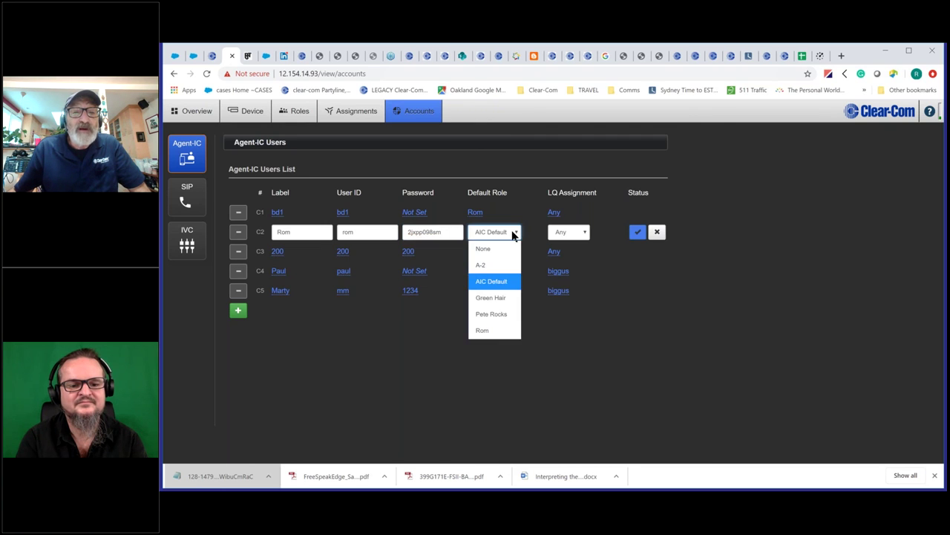
left_click(511, 330)
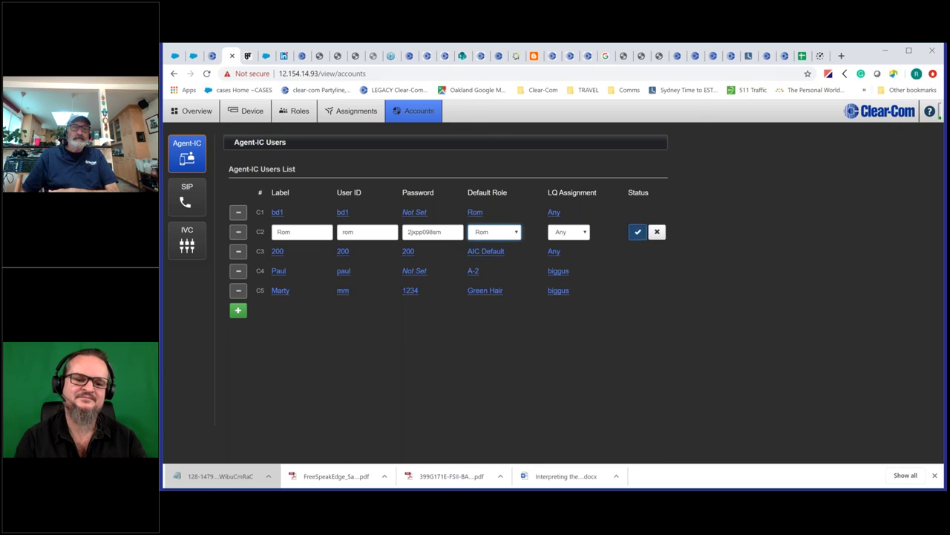
left_click(638, 231)
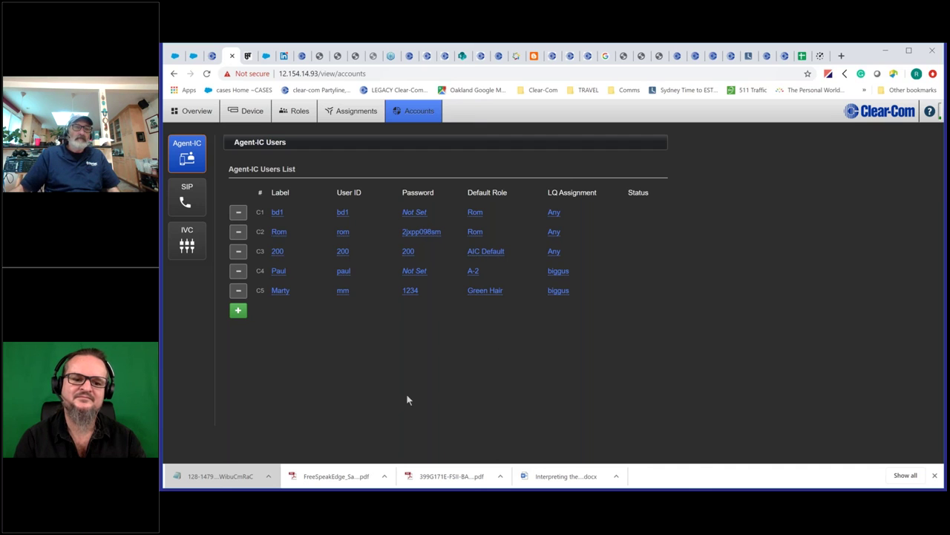
- Add and save a user labelled fre with User ID f and a password
left_click(238, 310)
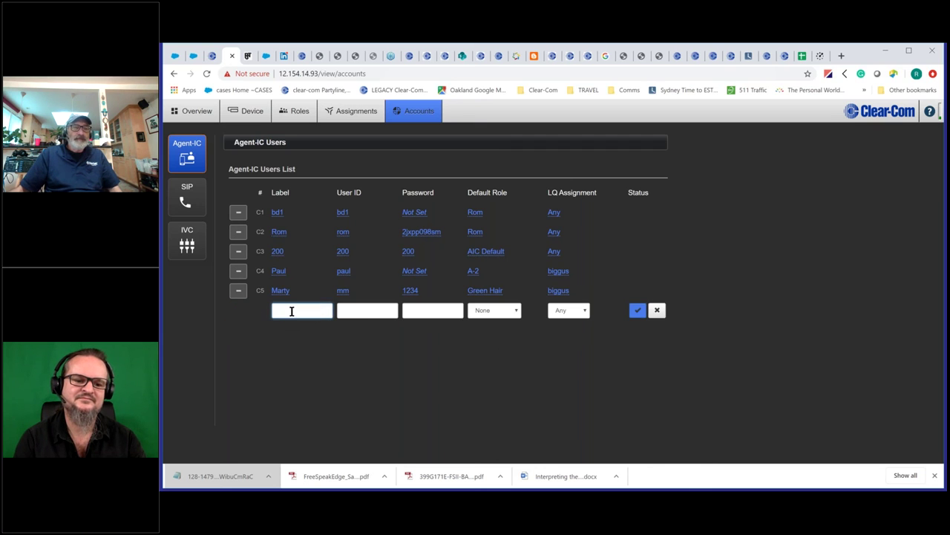
left_click(290, 310)
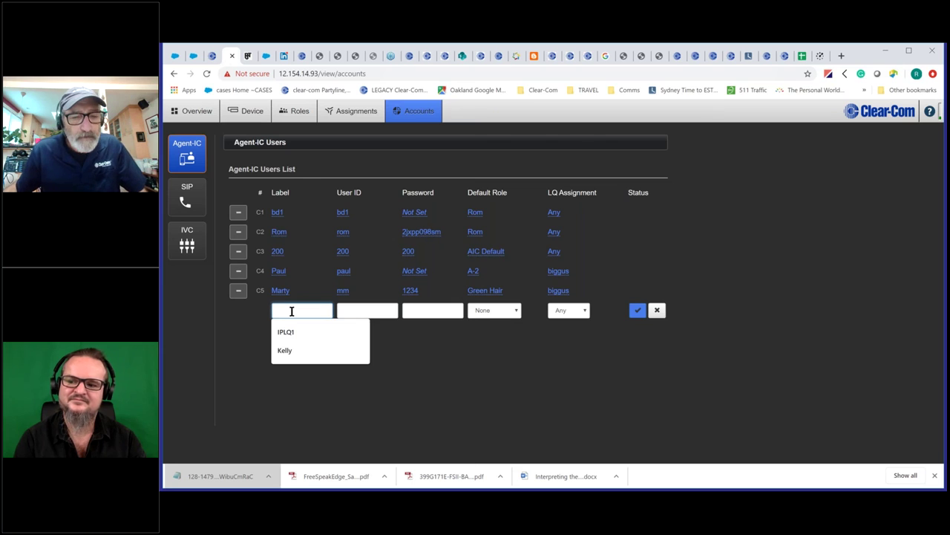
type("fred")
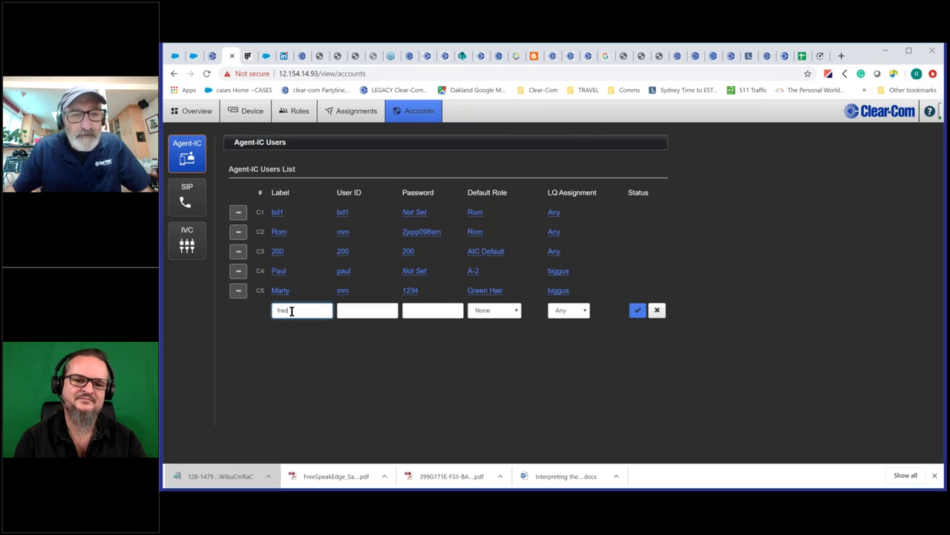
left_click(356, 311)
type("fr")
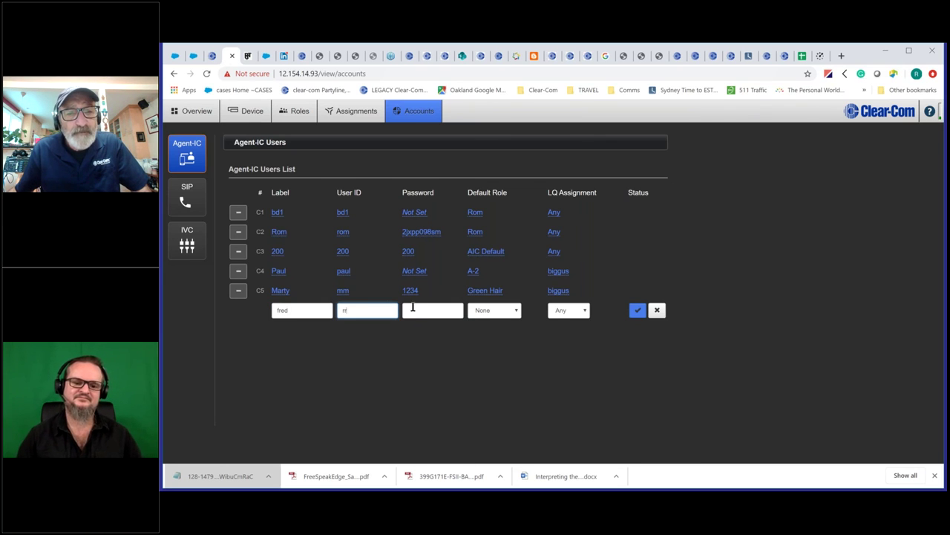
left_click(412, 307)
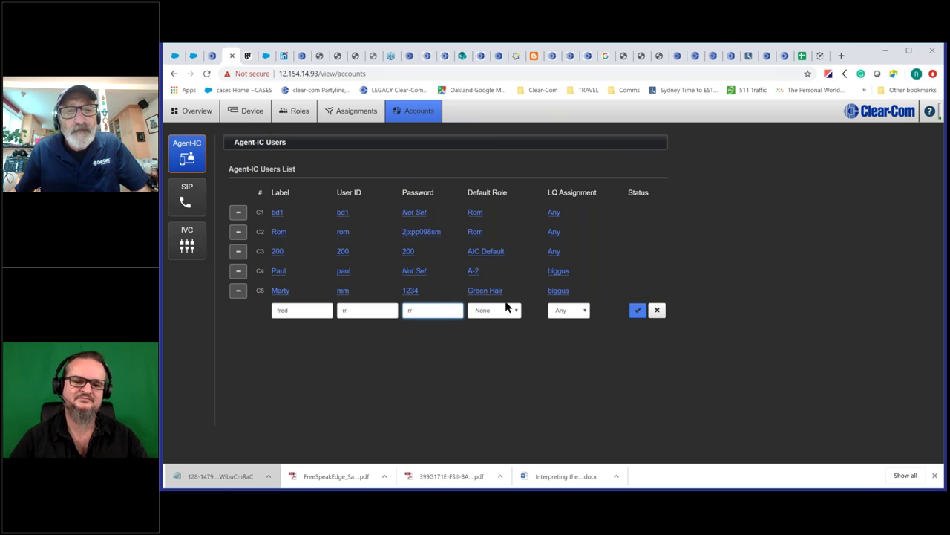
left_click(637, 310)
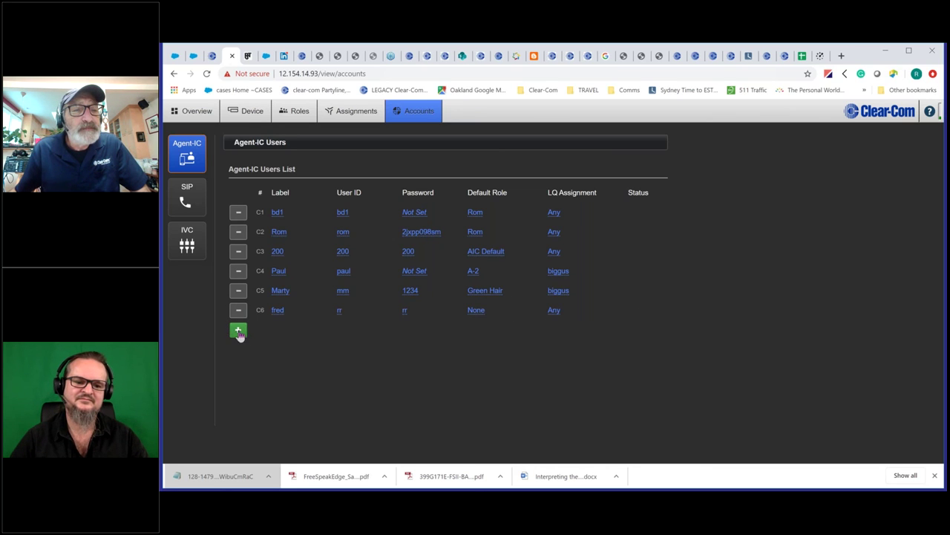
- Add and save a user labelled hgf with User ID gfd and a password
left_click(238, 331)
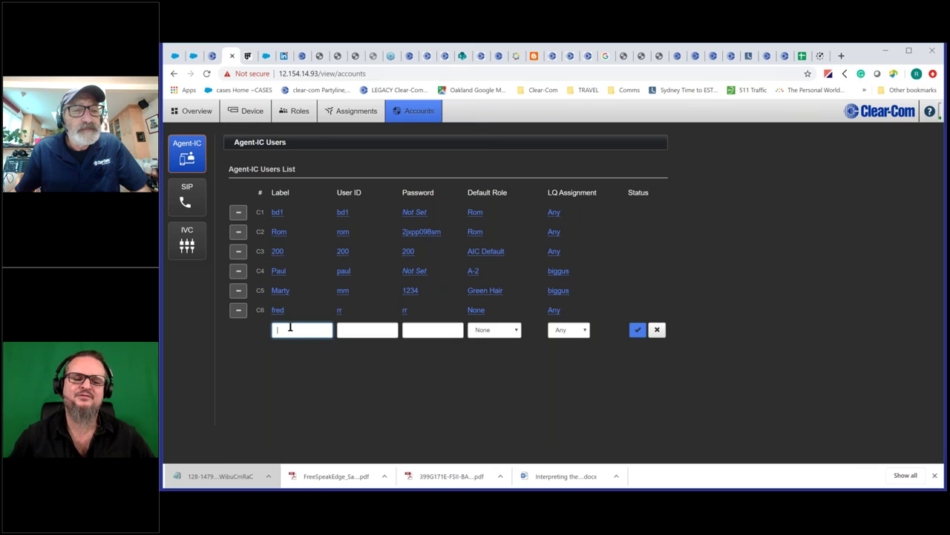
left_click(289, 327)
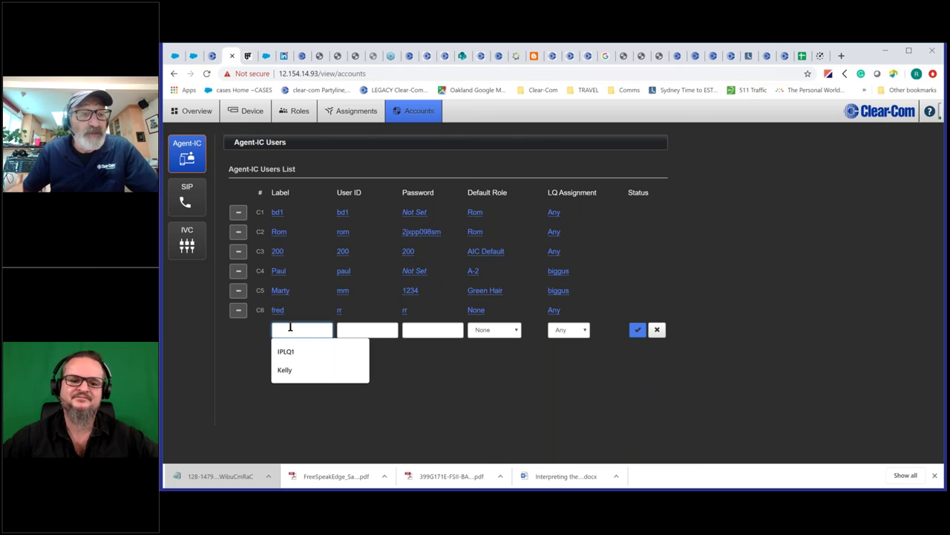
type("hgf")
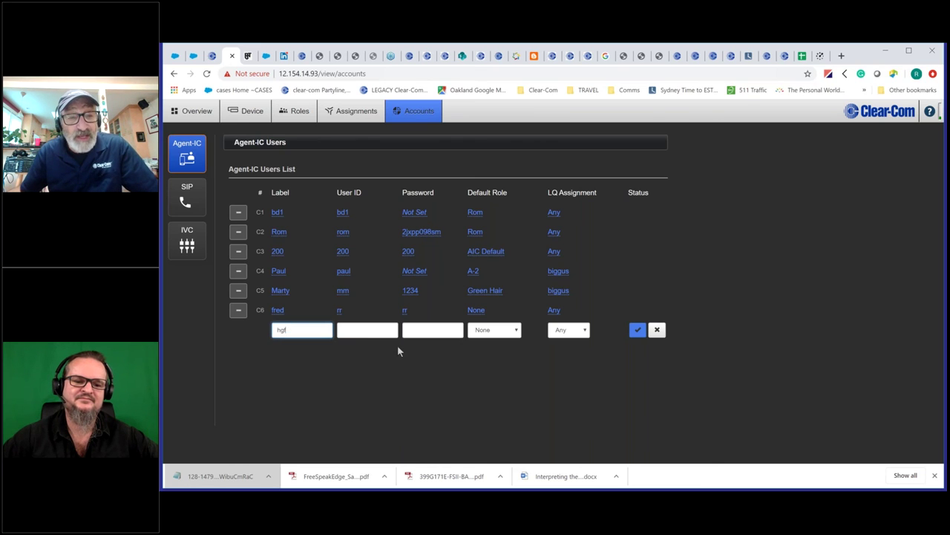
left_click(372, 330)
type("gfd")
left_click(418, 330)
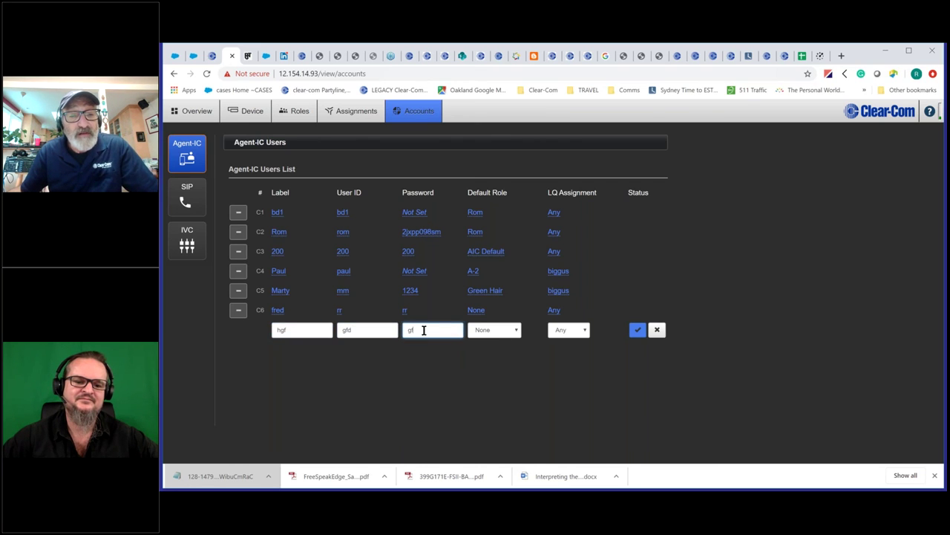
left_click(637, 330)
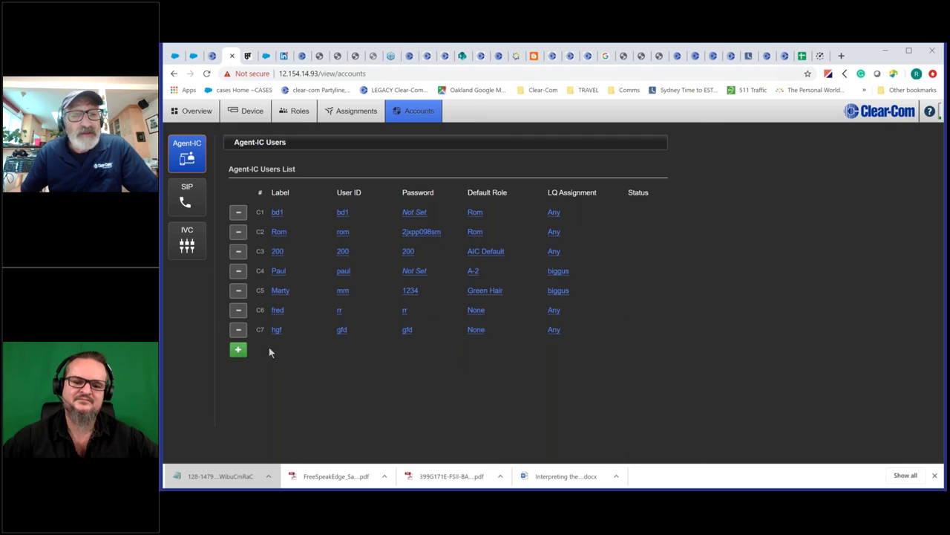
- Add user C8 labelled ytrbrvfd with User ID gfvd and a password
left_click(238, 349)
left_click(297, 348)
type("ytrbrvfd")
left_click(385, 349)
type("gfvd")
left_click(416, 349)
left_click(637, 349)
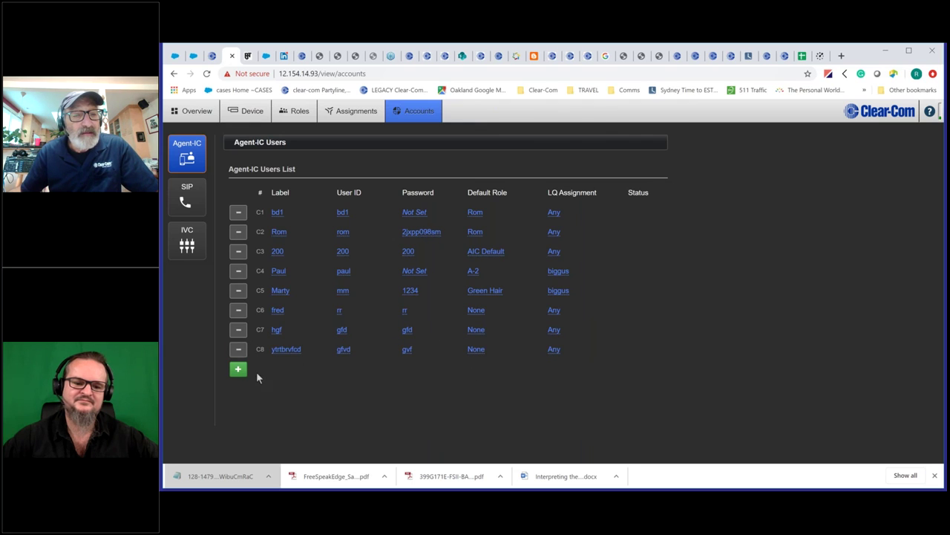
- Add user C9 labelled hbgf with User ID gf, saving it with Enter
left_click(237, 369)
left_click(300, 368)
type("hbgf")
left_click(367, 369)
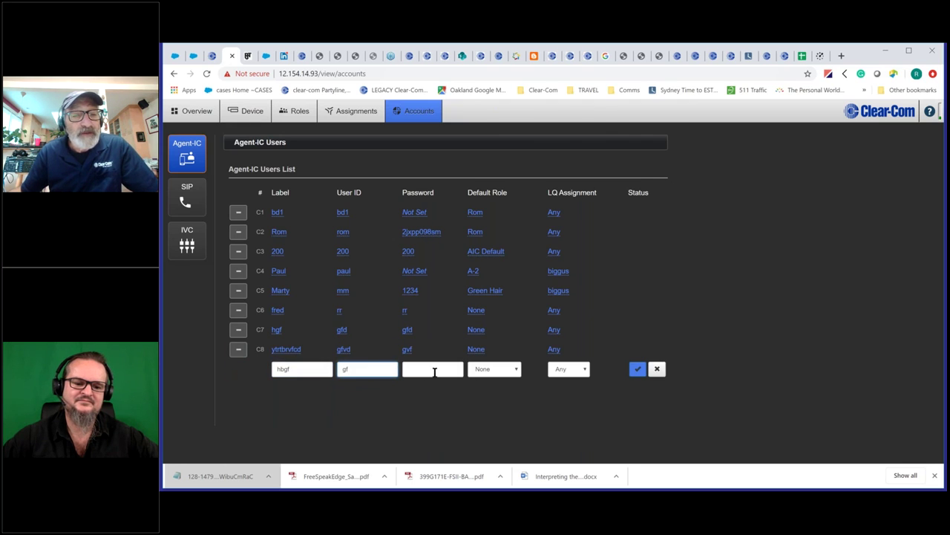
key("Return")
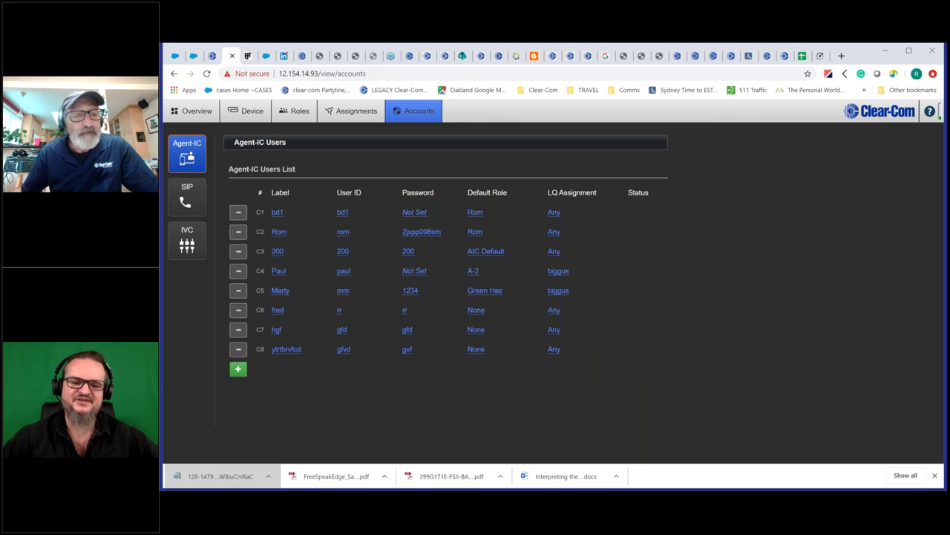
- Assign accounts C1, C2 and C3 to LQ unit biggus
left_click(555, 213)
left_click(559, 213)
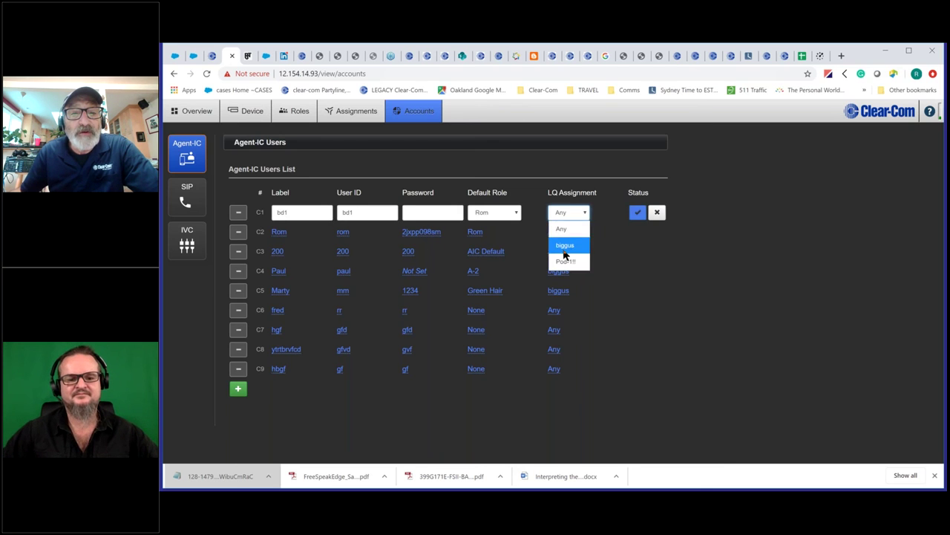
left_click(564, 247)
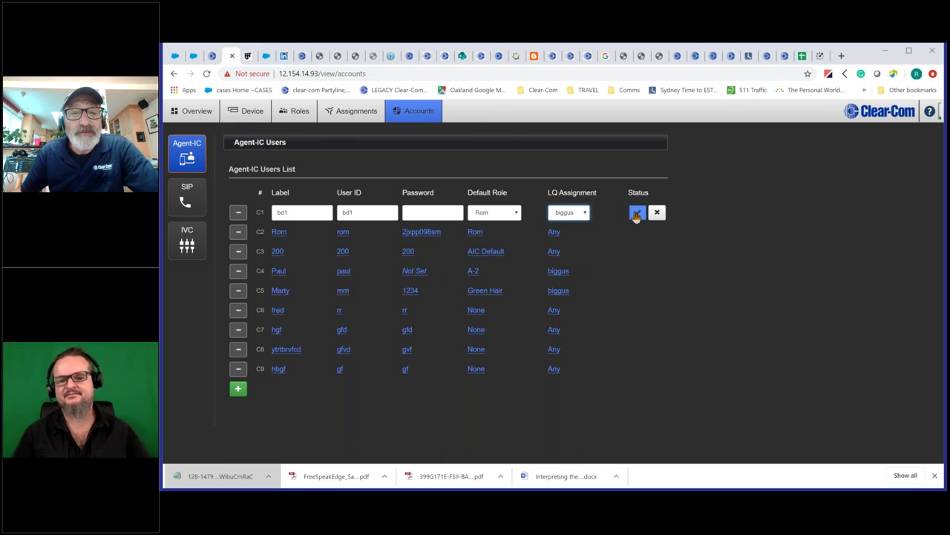
left_click(638, 212)
left_click(555, 233)
left_click(564, 231)
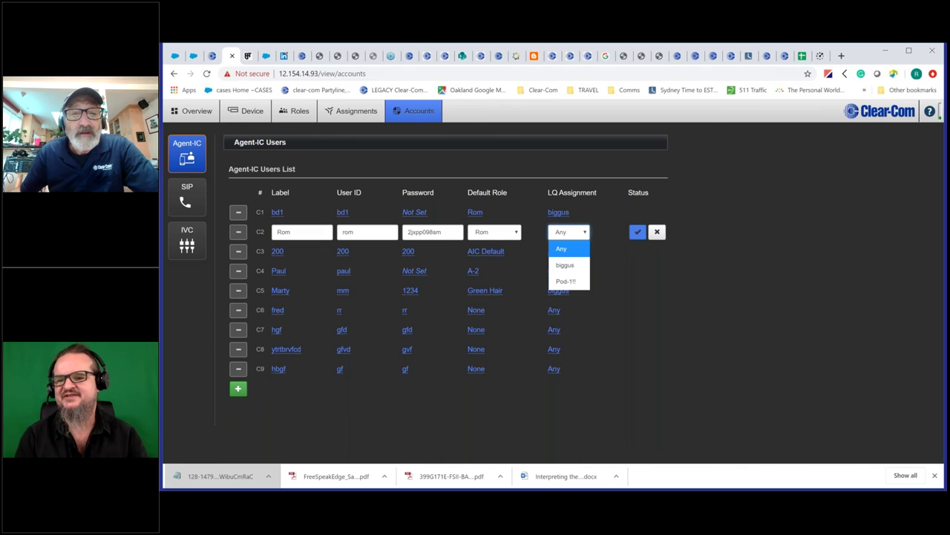
left_click(564, 263)
left_click(637, 231)
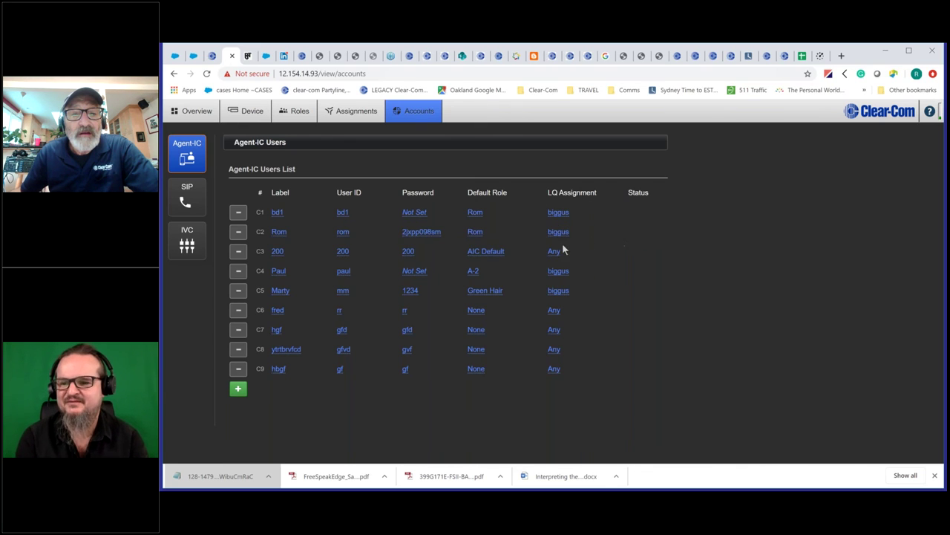
left_click(556, 254)
left_click(562, 252)
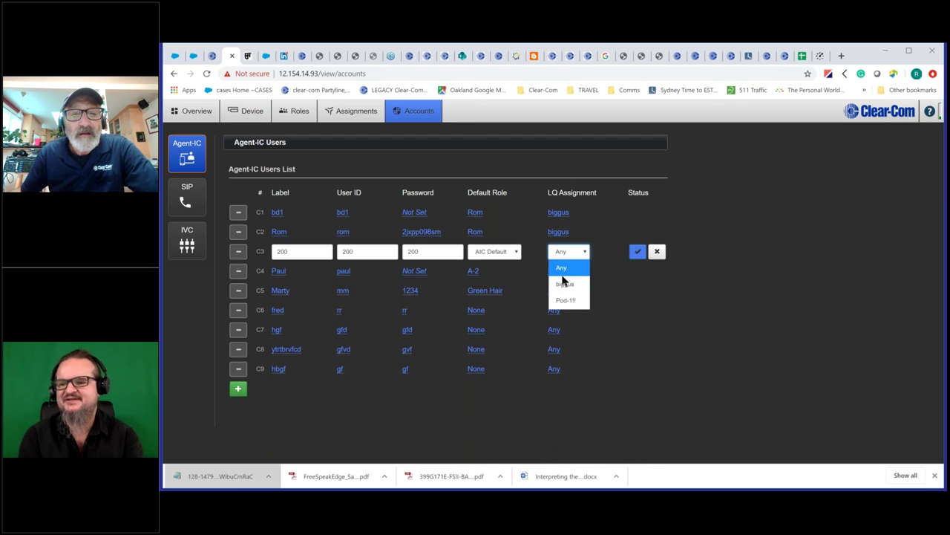
left_click(564, 284)
left_click(637, 251)
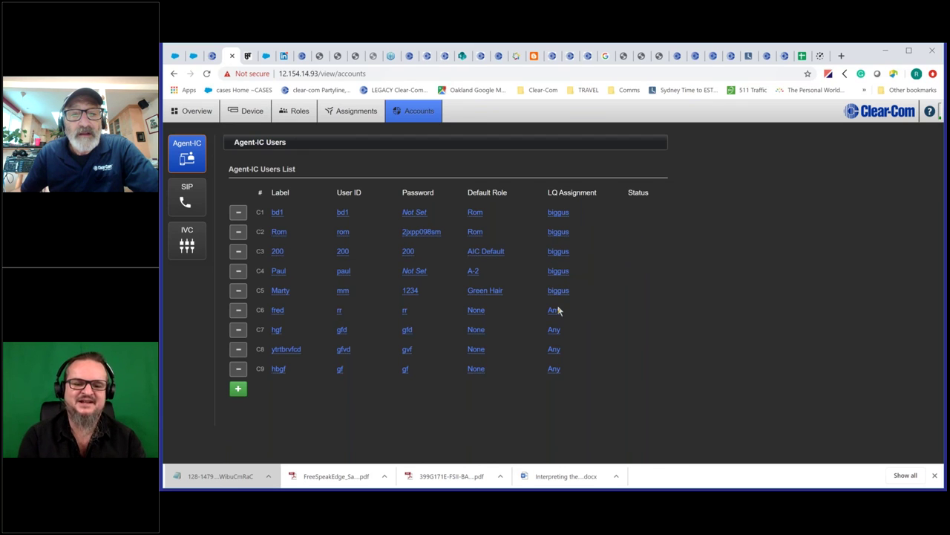
- Assign accounts C6, C7, C8 and C9 to LQ unit biggus as well
left_click(554, 309)
left_click(564, 310)
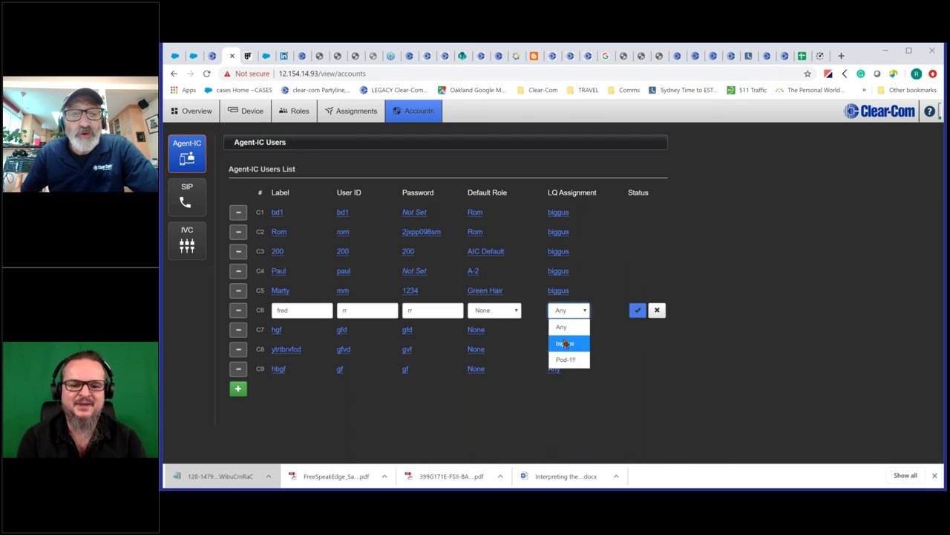
left_click(564, 343)
left_click(637, 310)
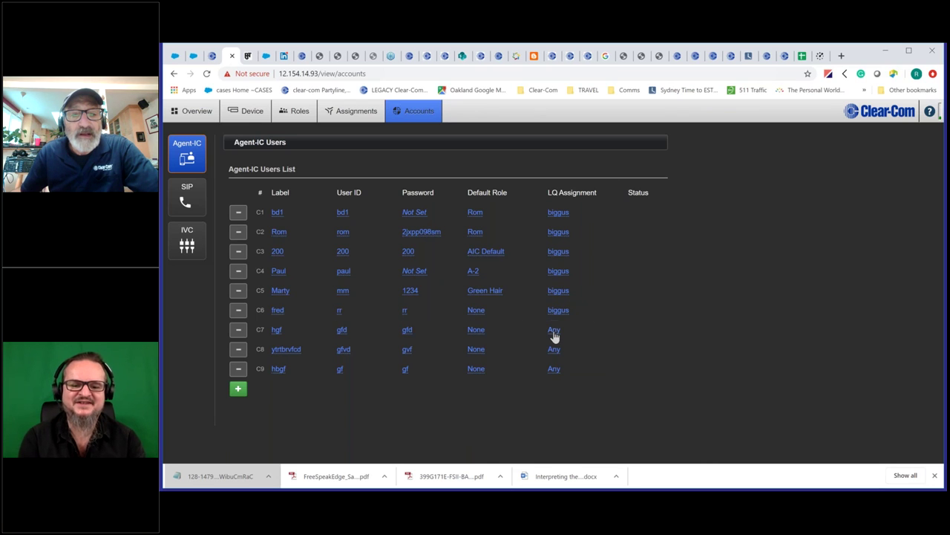
left_click(556, 331)
left_click(561, 332)
left_click(564, 362)
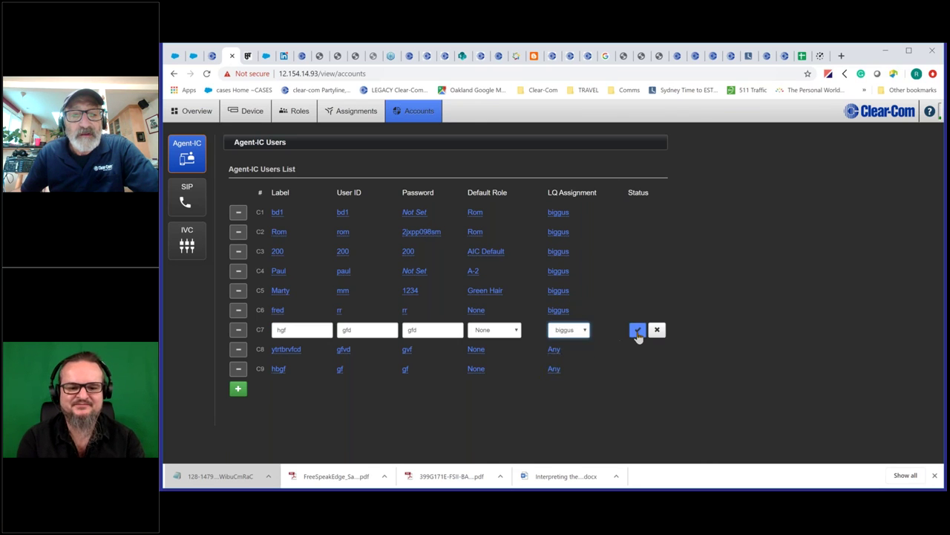
left_click(637, 329)
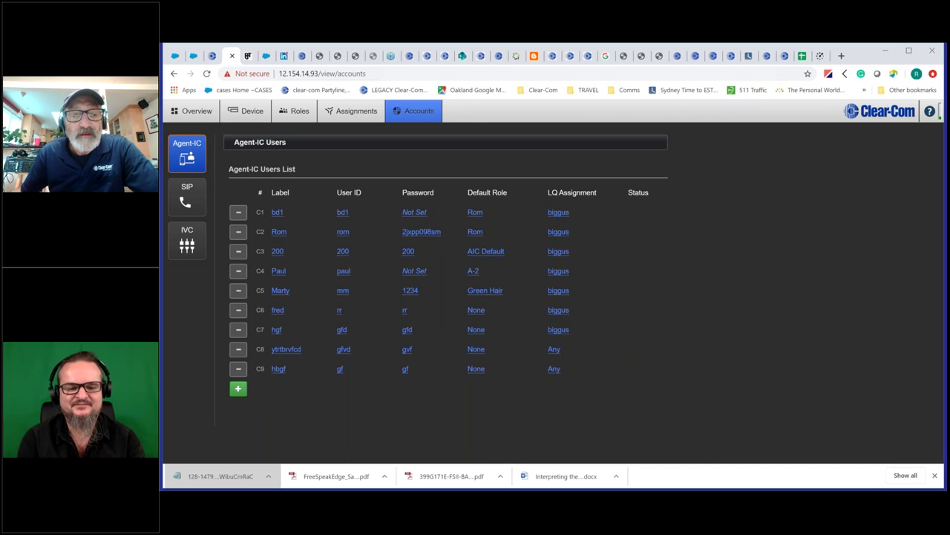
left_click(554, 349)
left_click(568, 349)
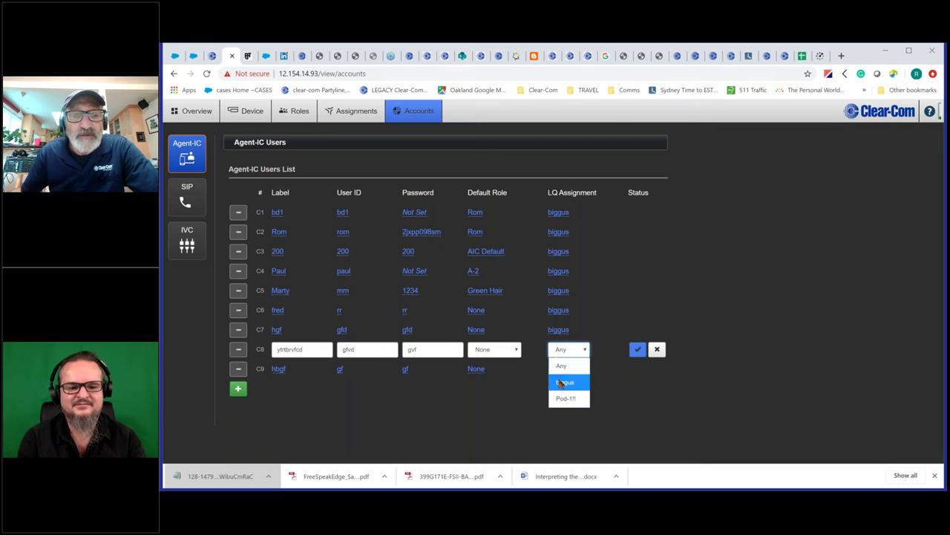
left_click(564, 381)
left_click(637, 349)
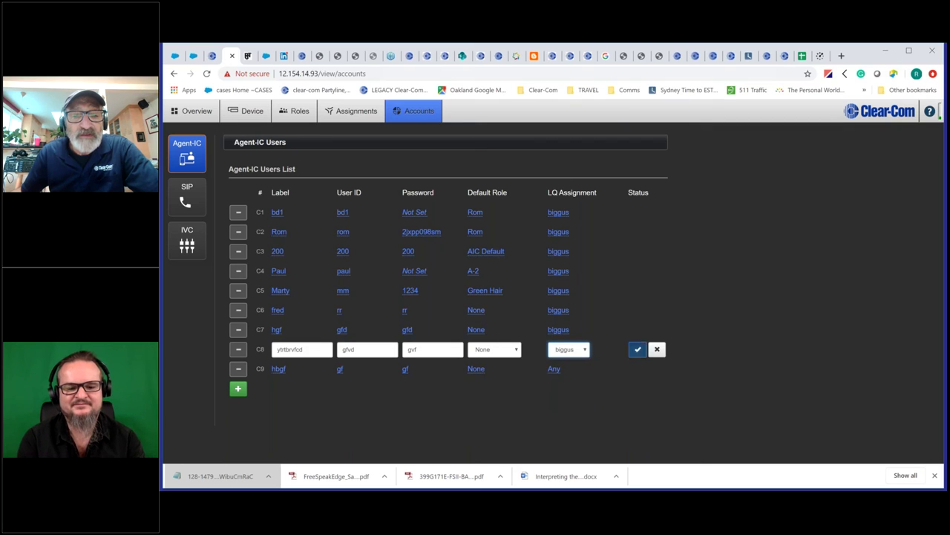
left_click(556, 369)
left_click(568, 369)
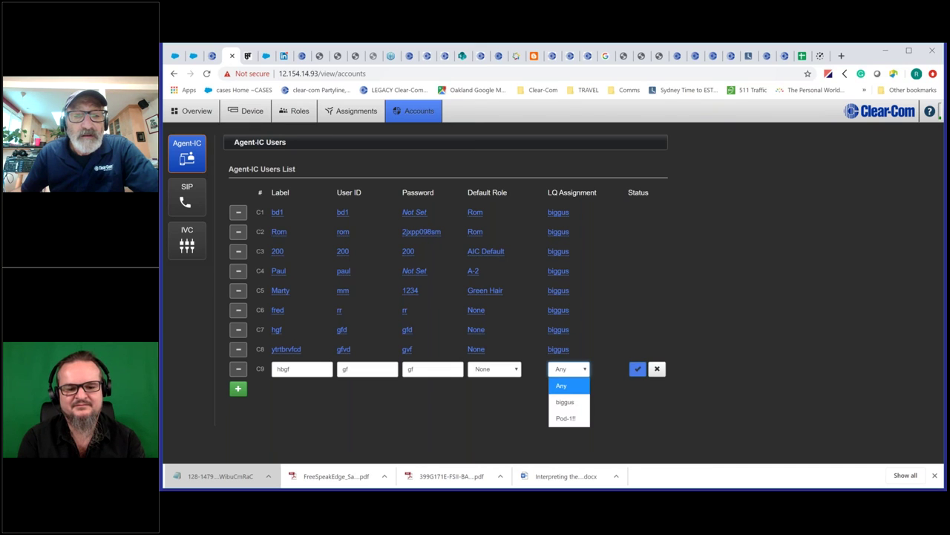
left_click(566, 402)
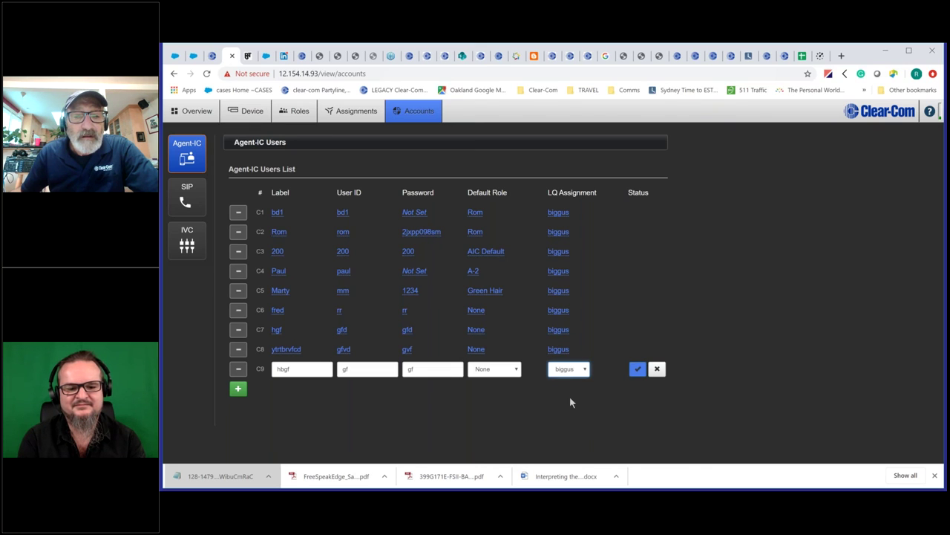
left_click(636, 369)
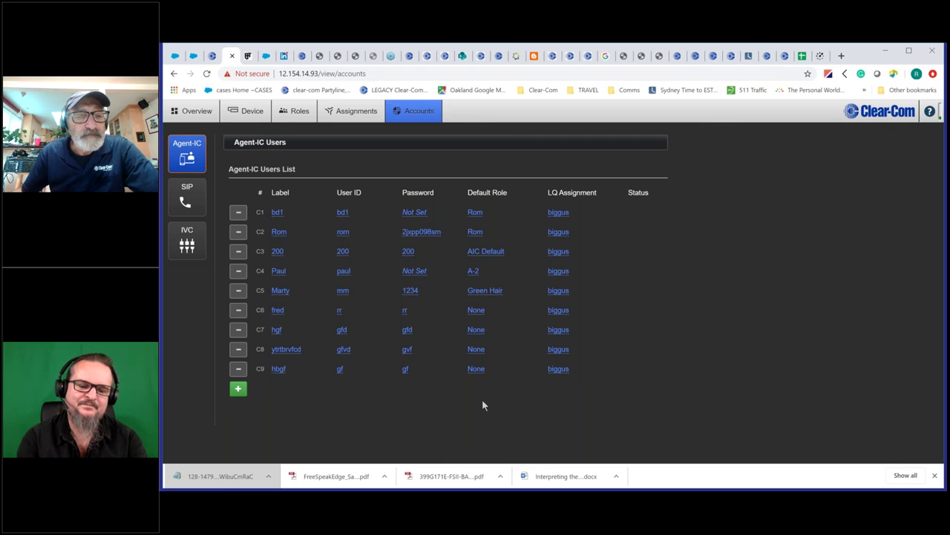
- Switch account C9 hbgf's LQ assignment back to Any and save it
left_click(560, 372)
left_click(560, 374)
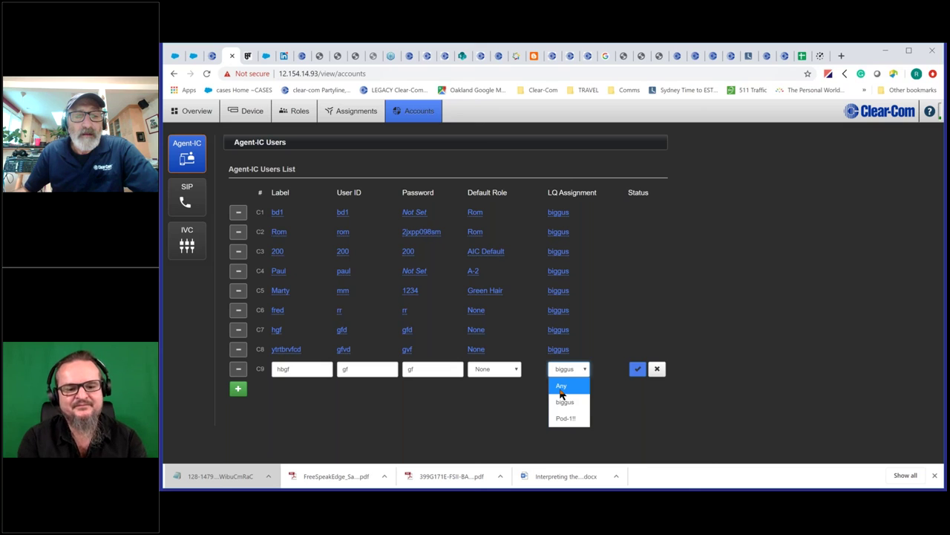
left_click(561, 388)
left_click(638, 369)
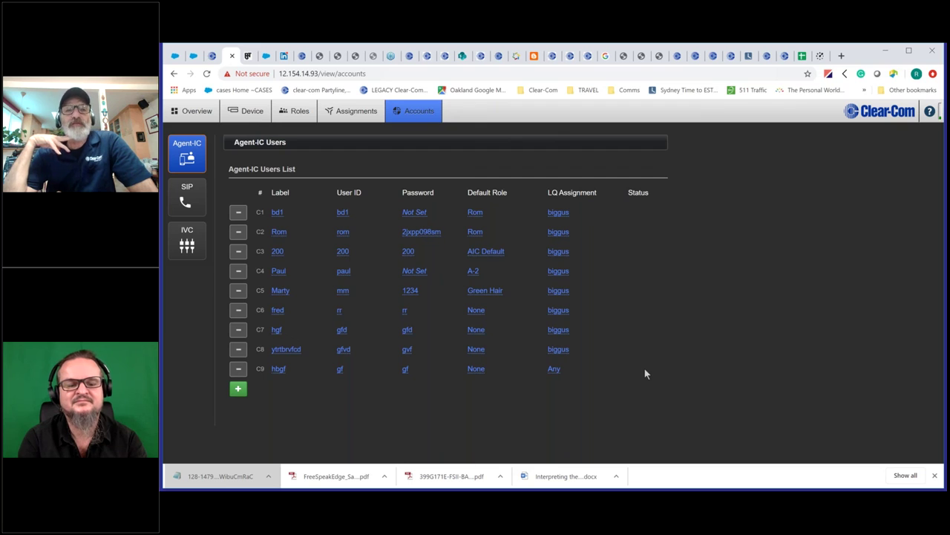
- On the Roles page, add a role named 'role' from the AIC Default template
left_click(300, 113)
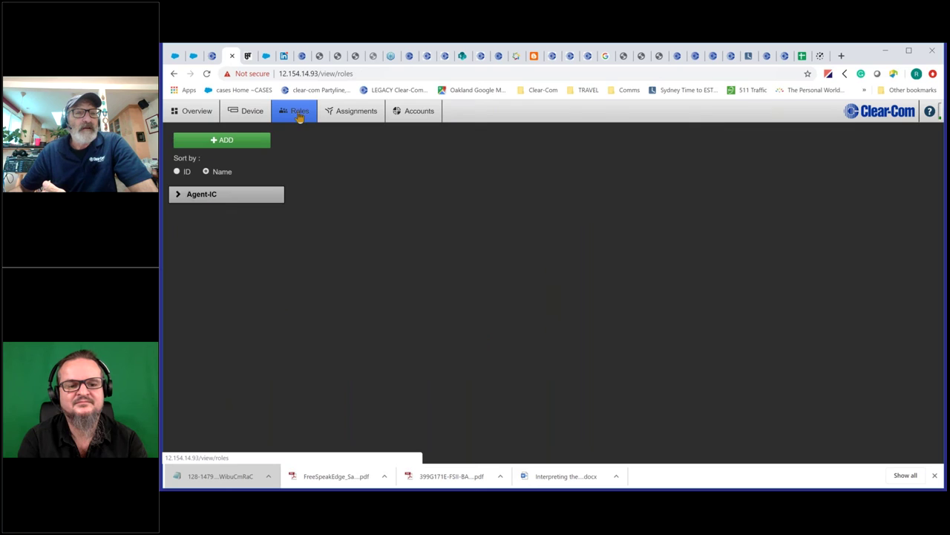
left_click(221, 140)
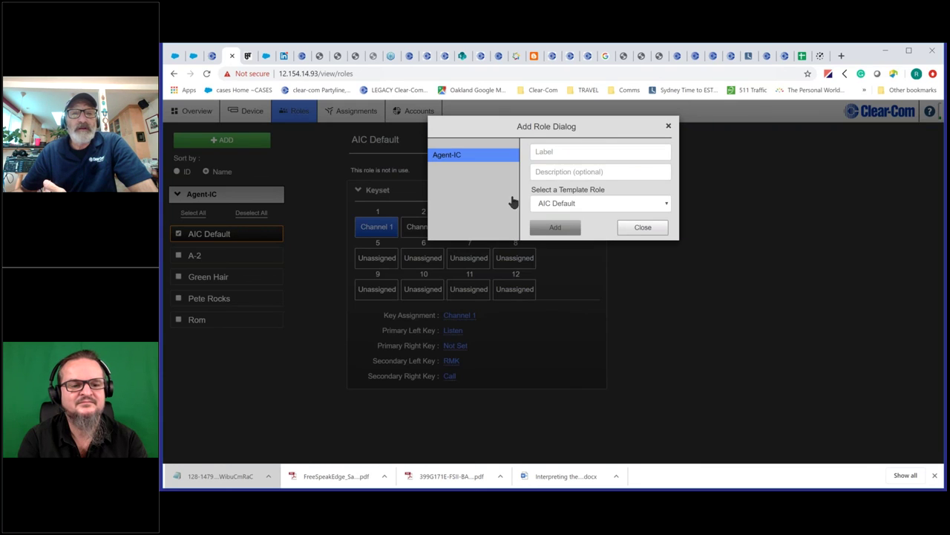
left_click(586, 154)
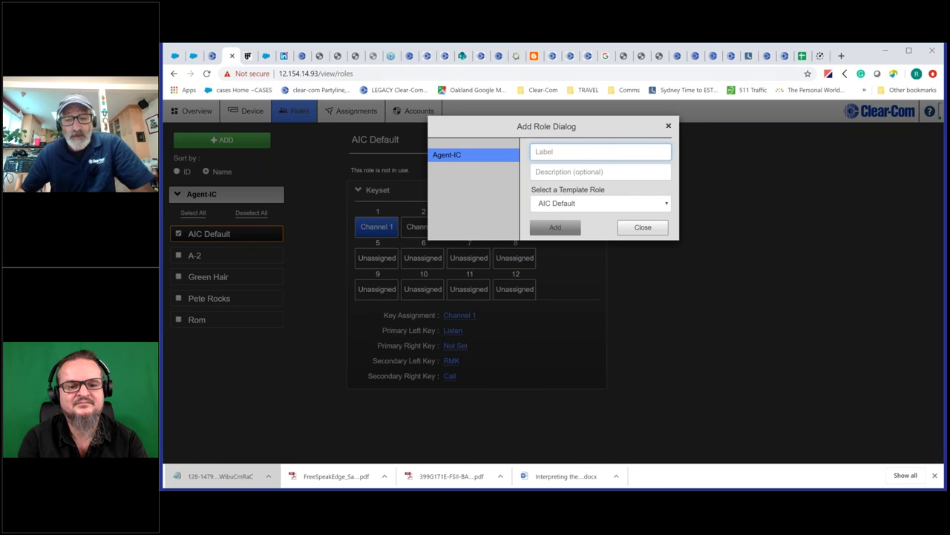
type("role")
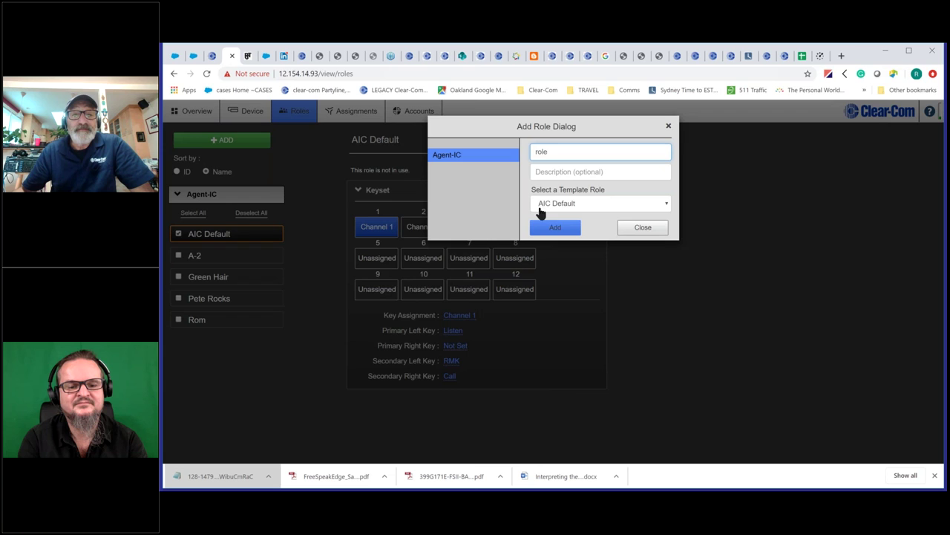
left_click(540, 227)
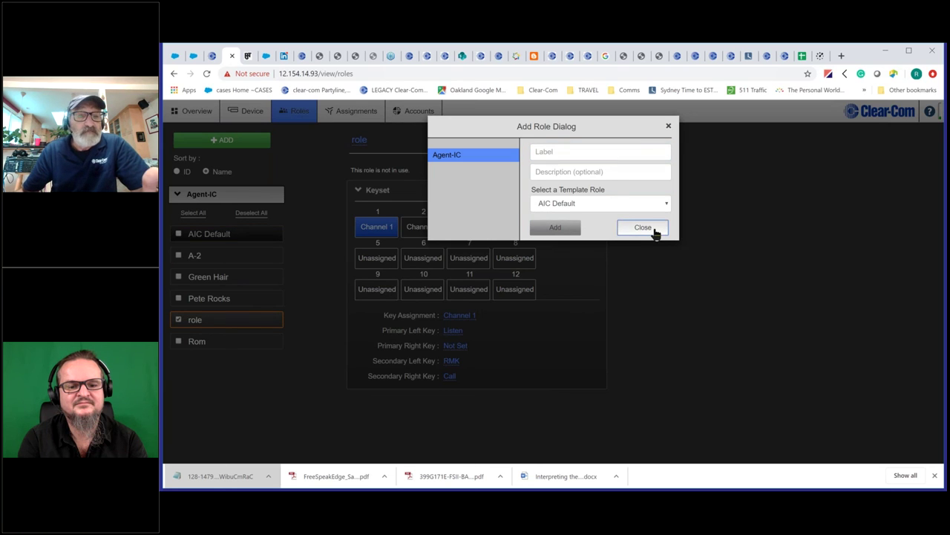
left_click(643, 227)
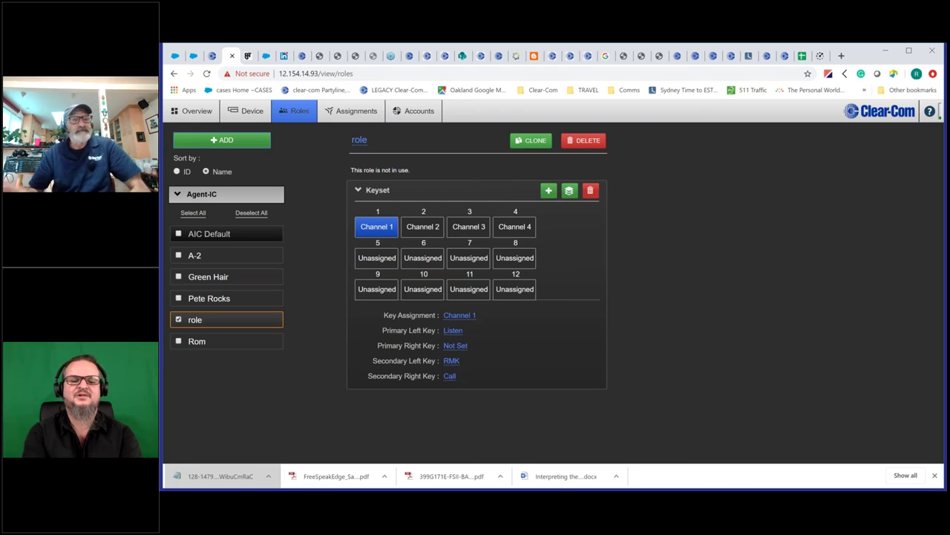